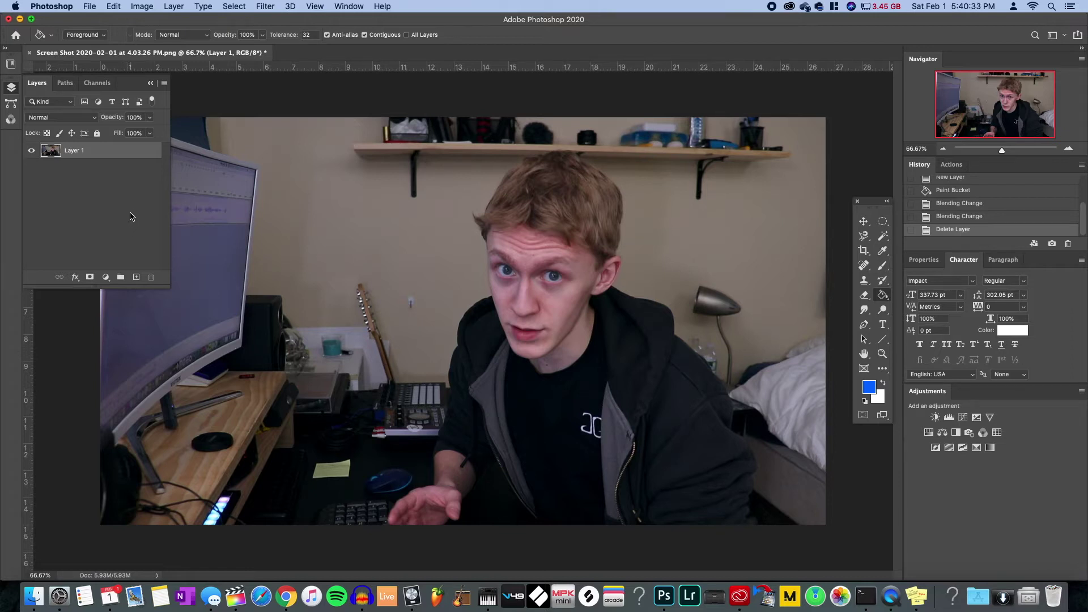
- Place the portrait screenshot from the Screenshots folder into the document at its original size
click(864, 220)
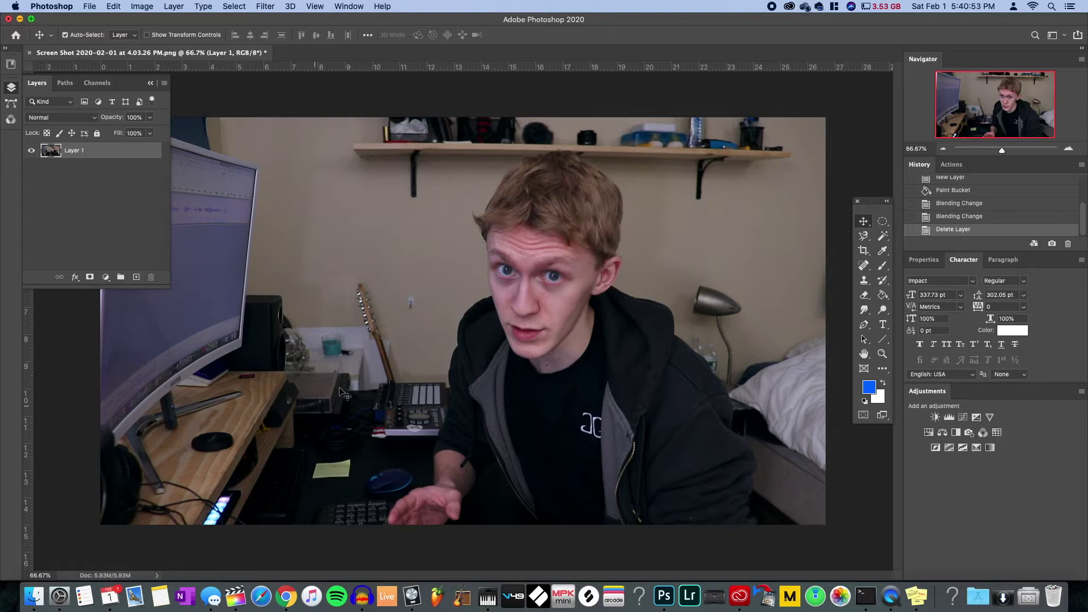
click(1021, 605)
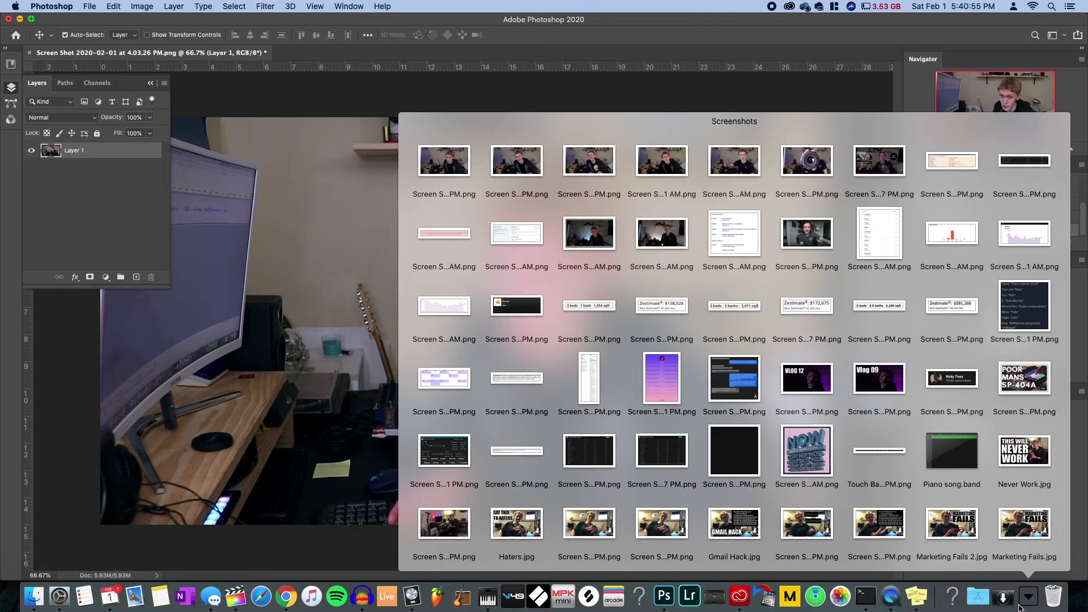
drag(452, 152, 333, 232)
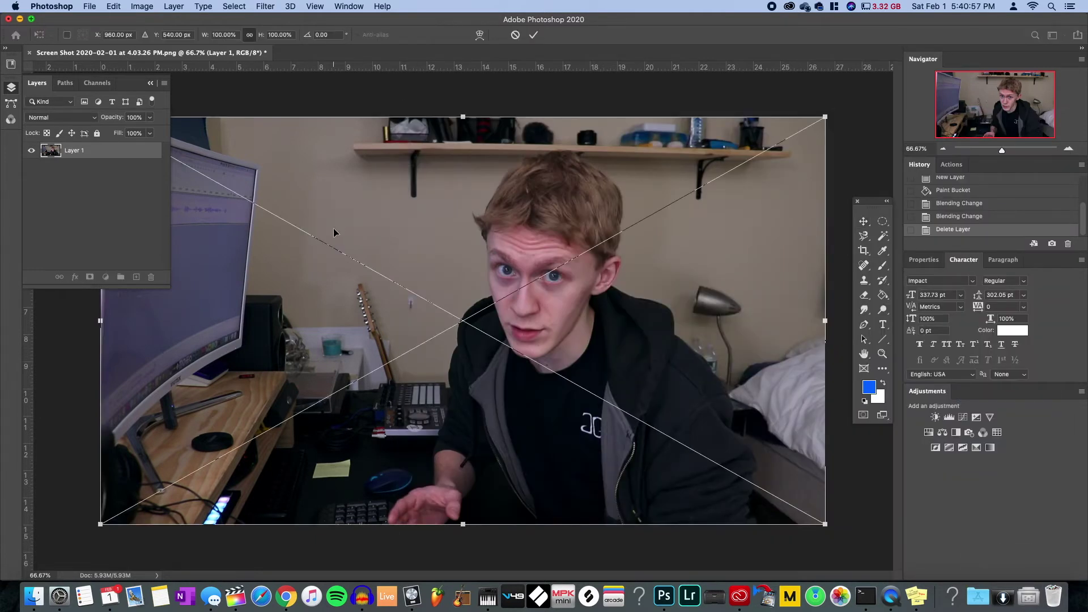
key(Return)
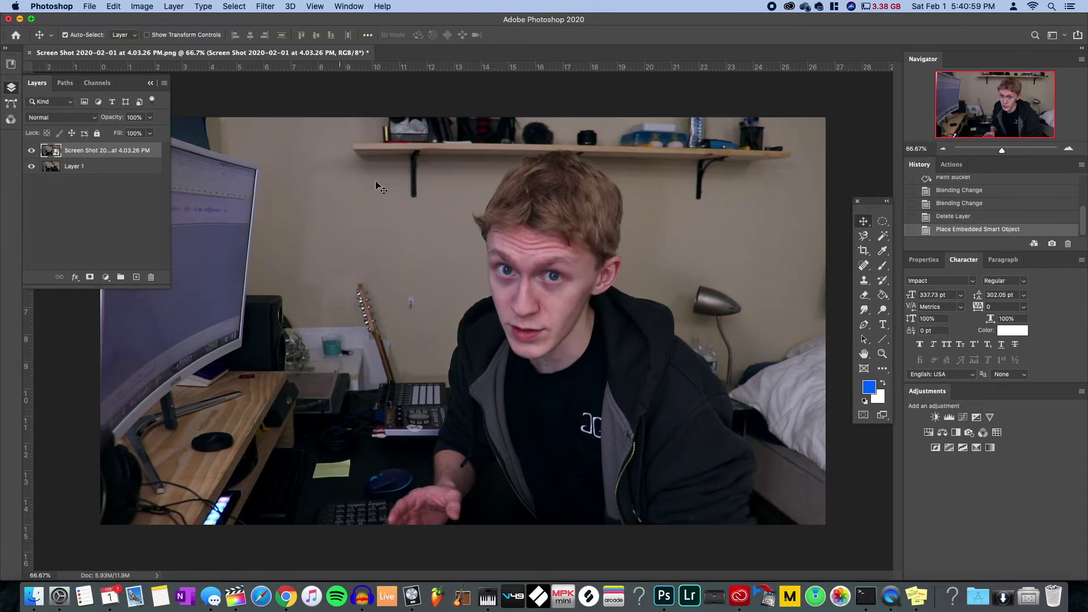
- Rasterize the newly placed screenshot layer and delete the old Layer 1 beneath it
right_click(129, 161)
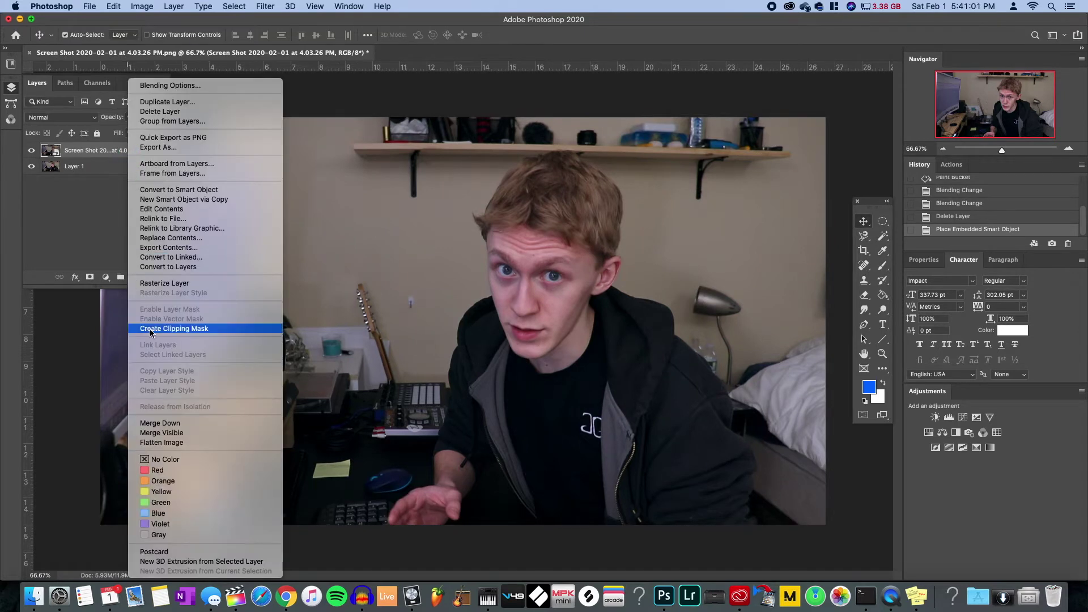
click(146, 283)
click(125, 170)
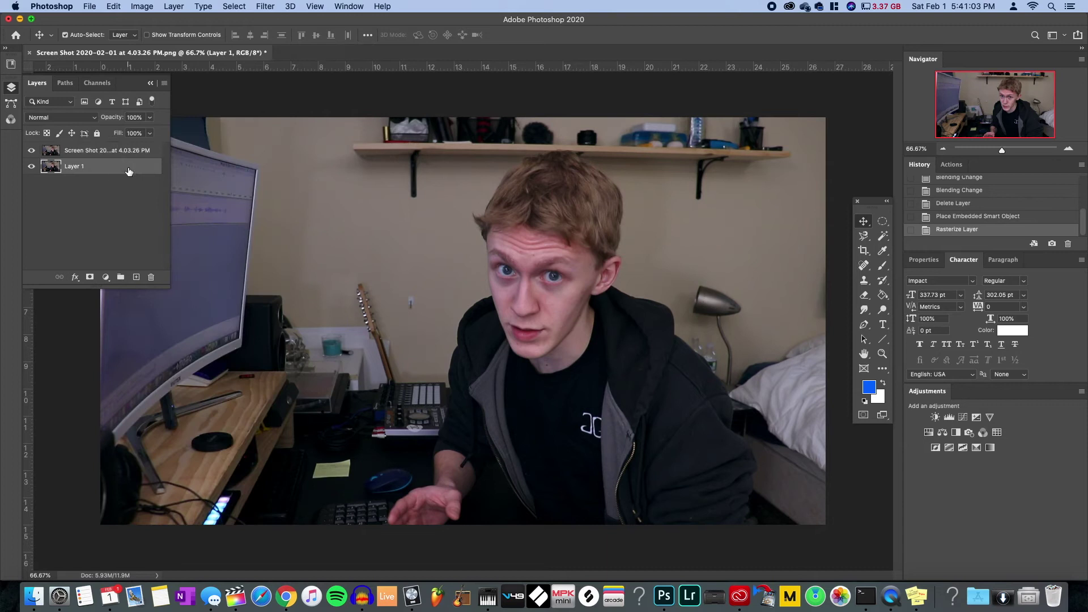
key(Delete)
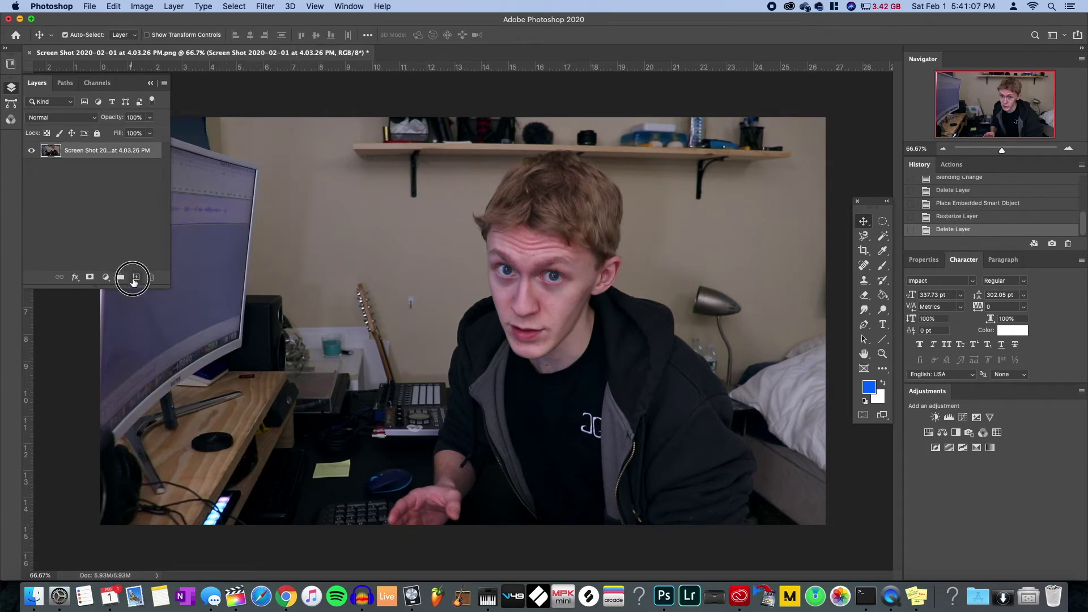
- Add a new layer above the photo and fill it with blue 006cff using the Paint Bucket
click(136, 278)
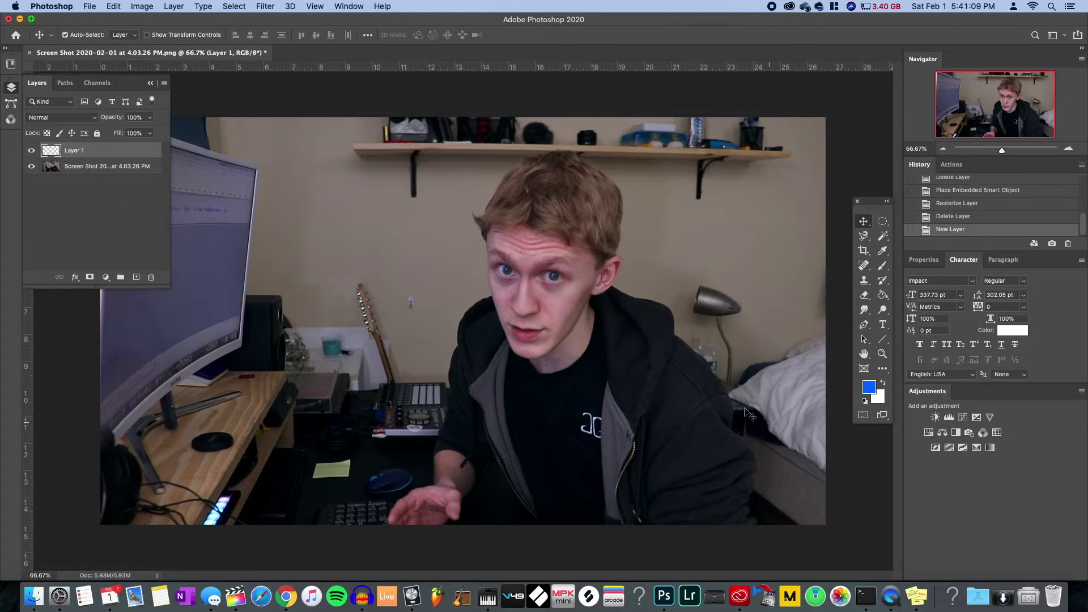
key(g)
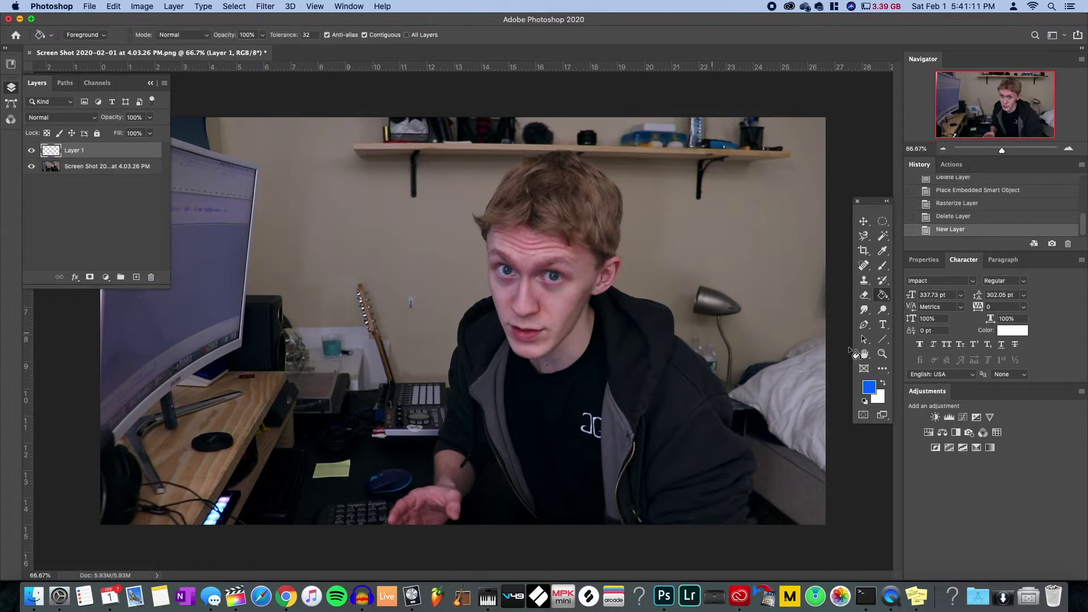
click(869, 389)
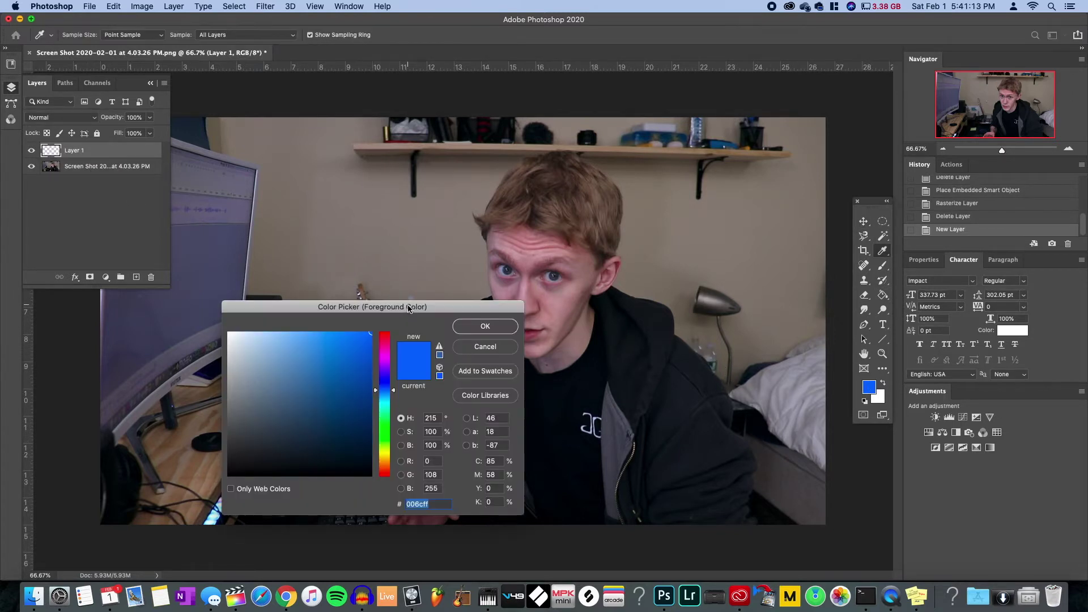
drag(408, 308, 381, 160)
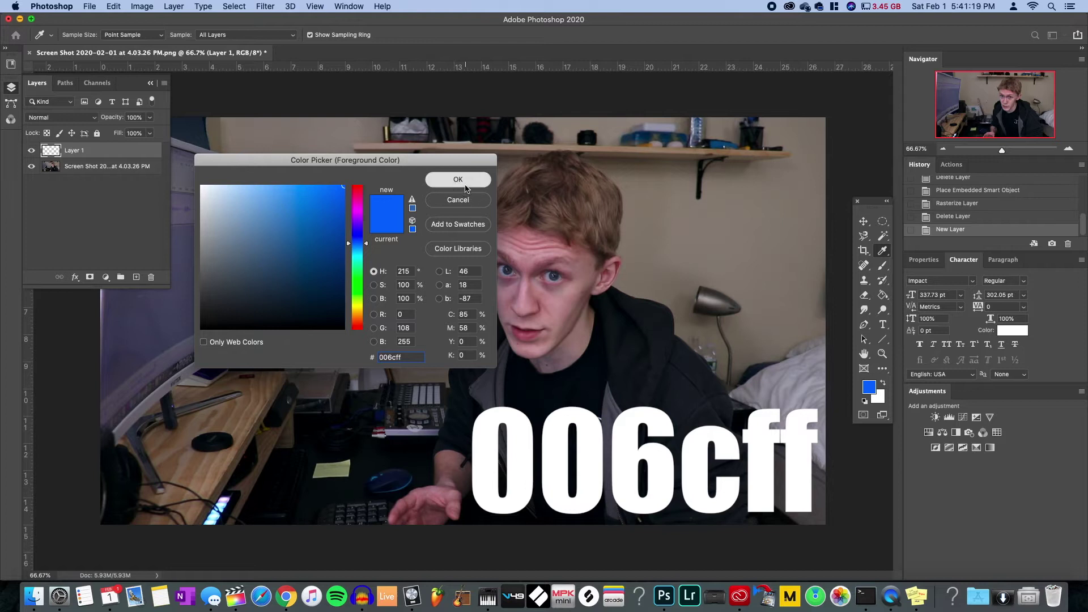
click(457, 179)
key(g)
click(375, 281)
click(375, 280)
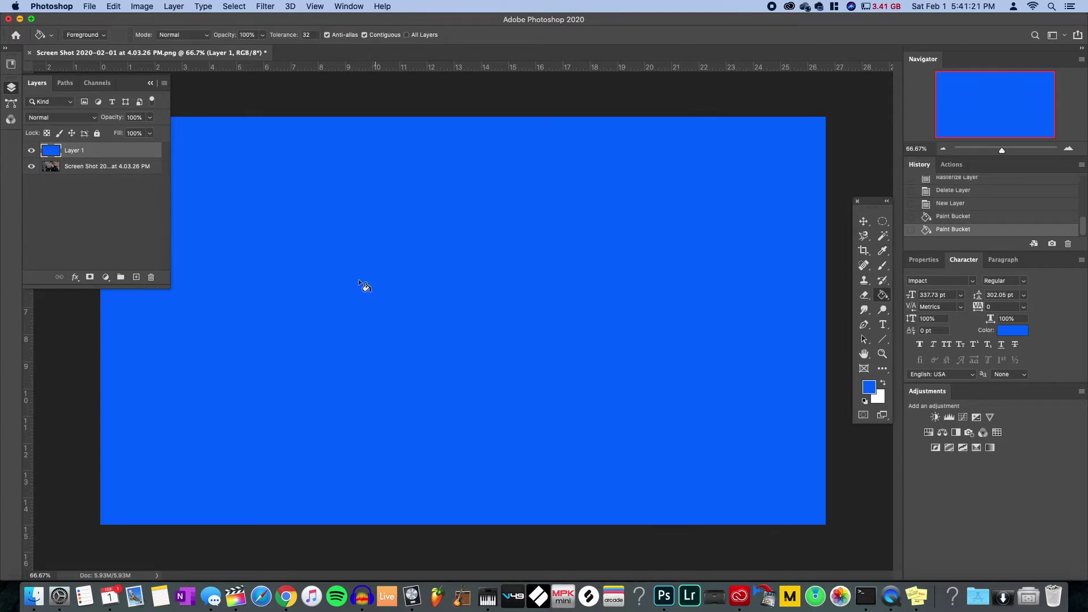
- Set the blue layer's blend mode to Soft Light and its opacity to 50%
click(863, 222)
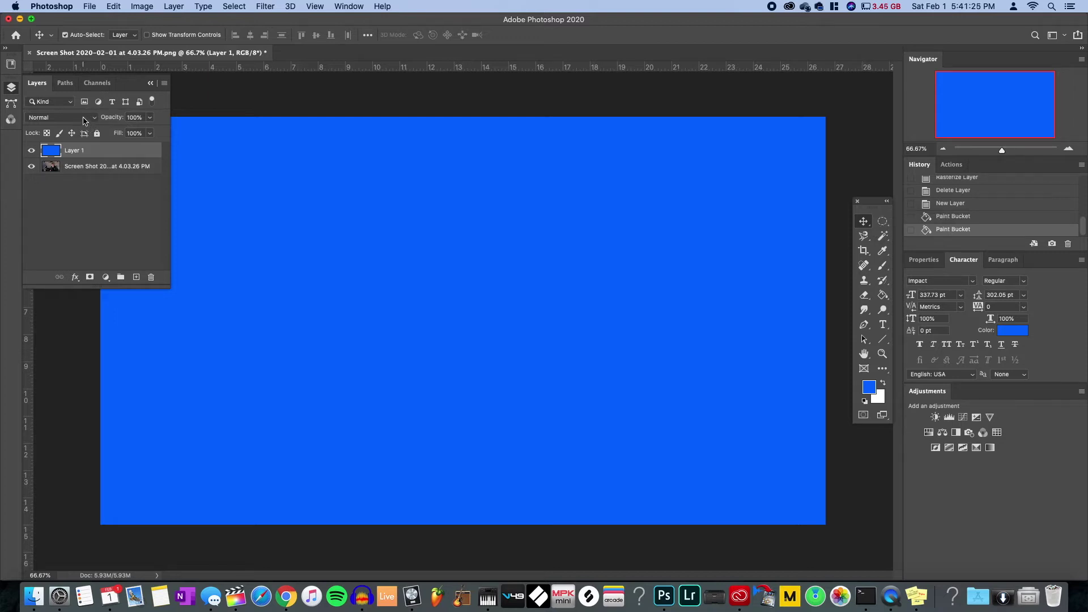
click(84, 120)
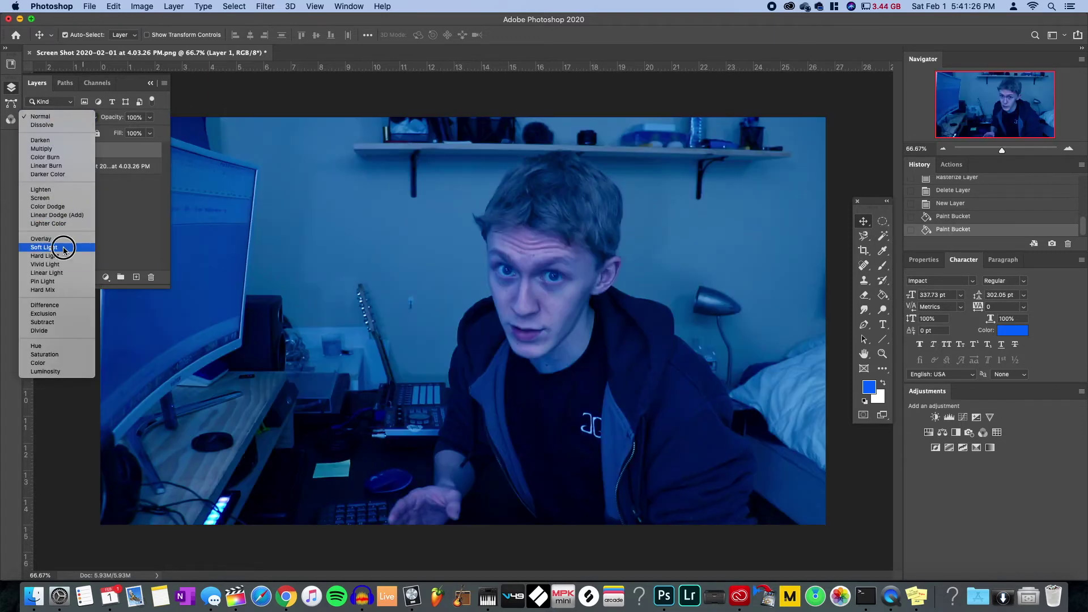
click(68, 246)
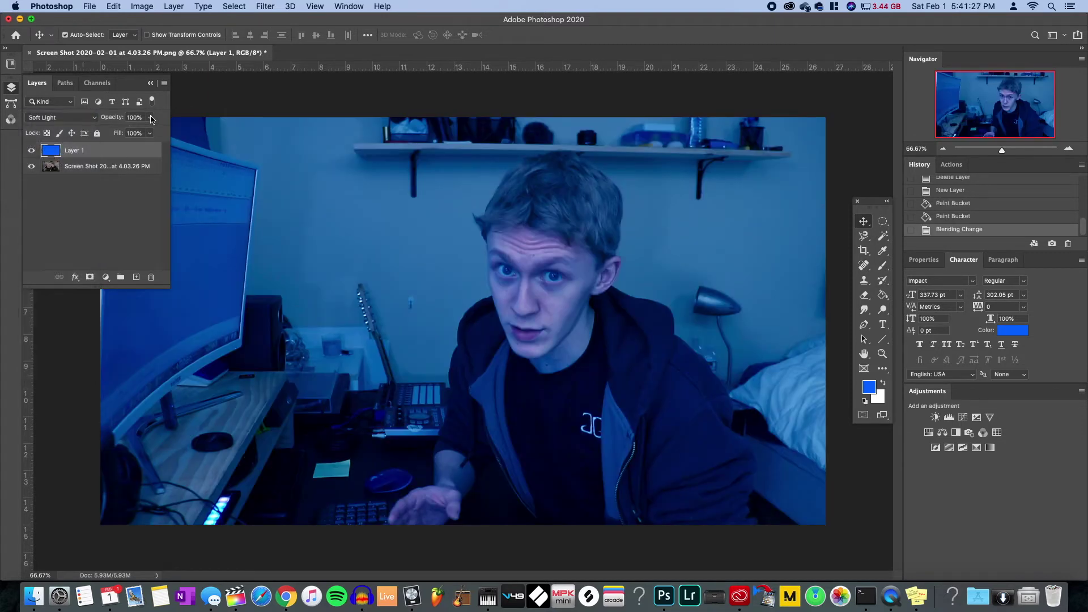
text(20)
key(Return)
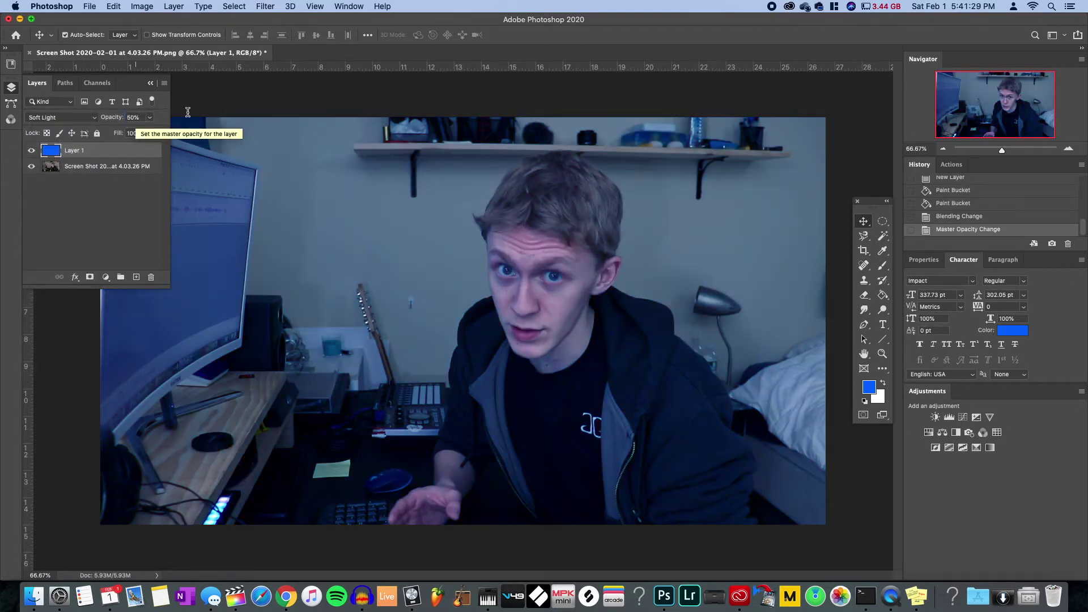
click(143, 237)
- Set up the Eraser on the blue layer with a soft 126 px brush for working on the head
key(e)
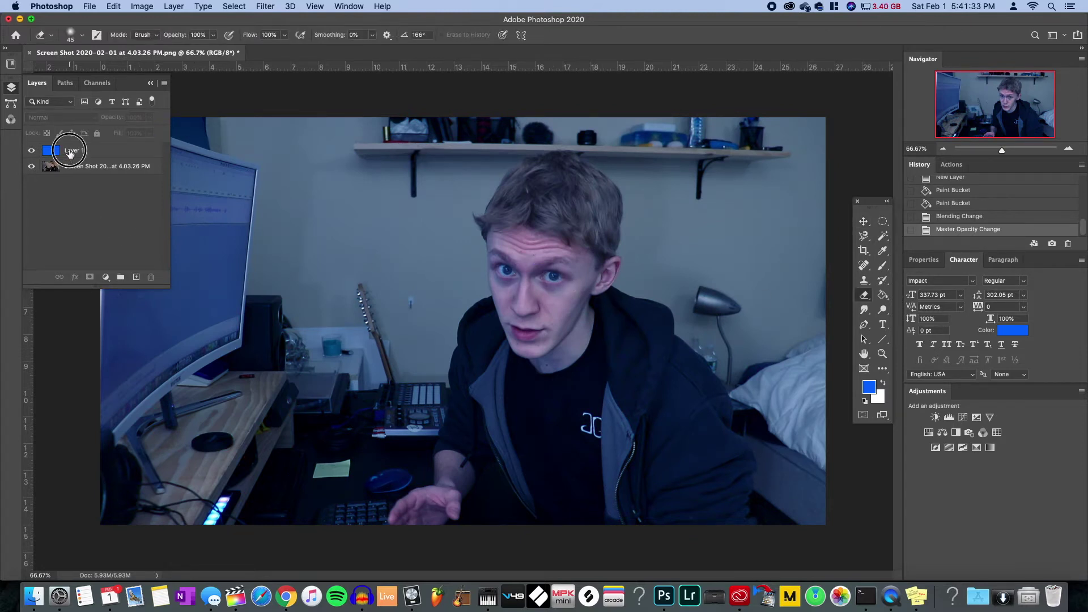
click(70, 151)
click(81, 34)
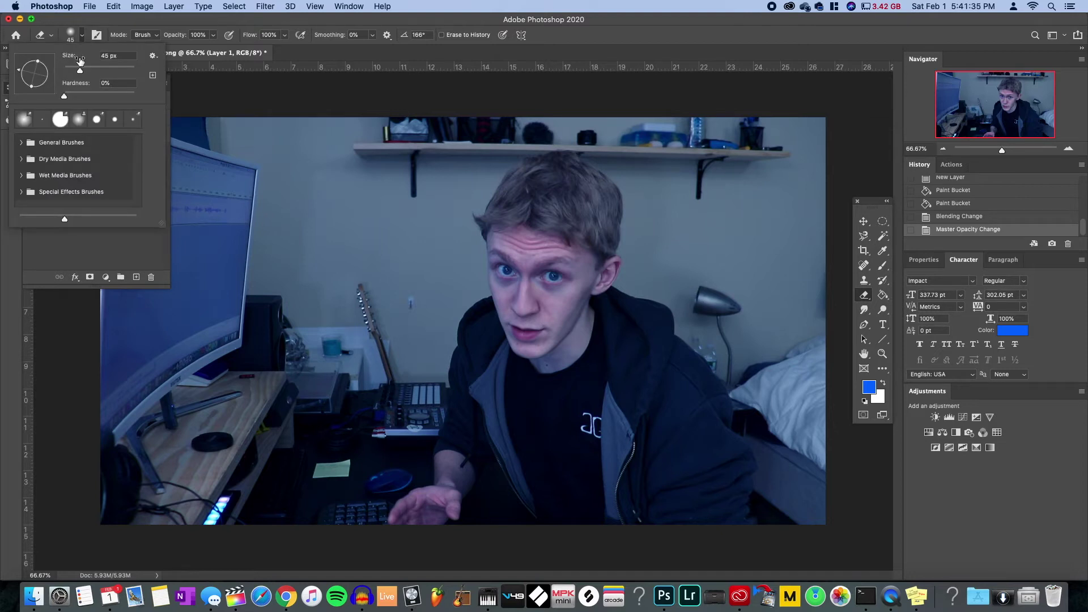
click(77, 20)
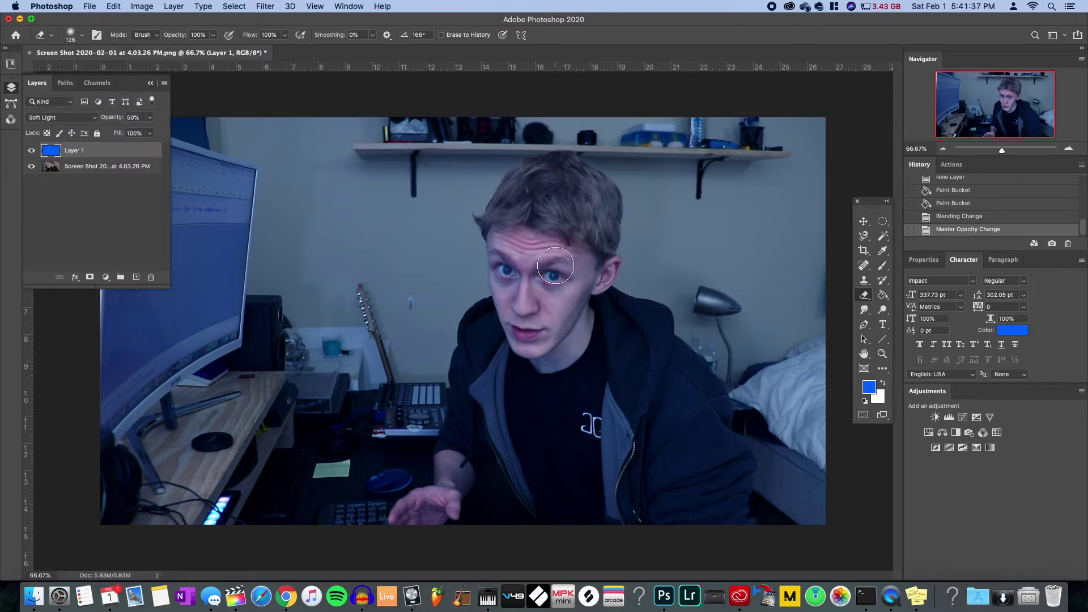
scroll(521, 265, up, 5)
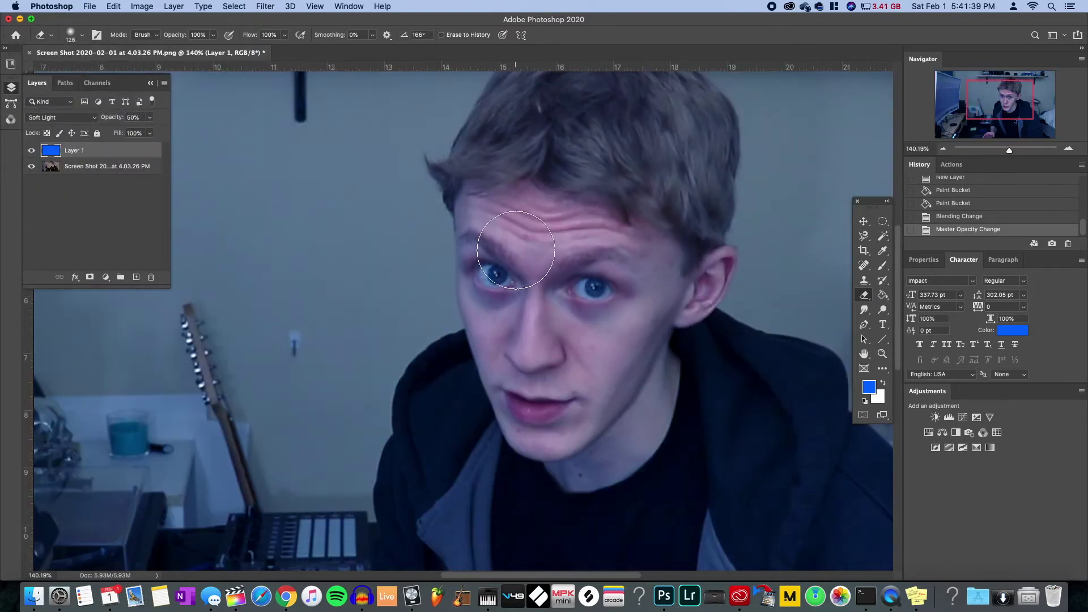
scroll(507, 232, up, 2)
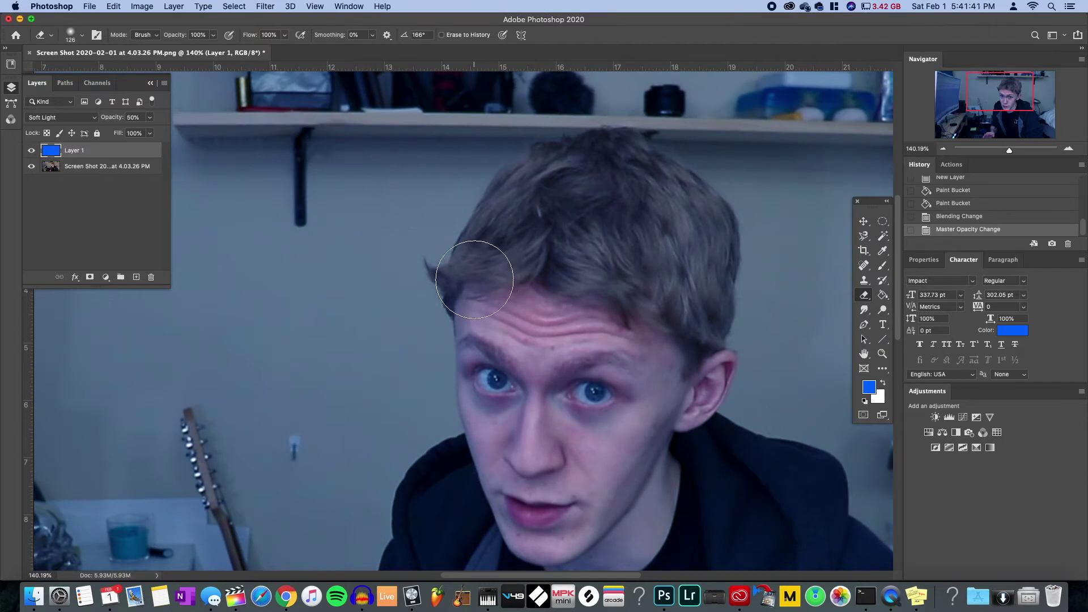
- Erase the blue tint along the outer edge of the hair with a soft 40 px brush, undoing a stray stroke
key(bracketleft)
mouse_move(429, 266)
mouse_down()
mouse_move(453, 283)
mouse_move(460, 255)
mouse_move(456, 304)
mouse_move(481, 226)
mouse_move(458, 264)
mouse_move(469, 242)
mouse_move(513, 180)
mouse_move(526, 171)
mouse_move(488, 216)
mouse_move(558, 149)
mouse_move(637, 148)
mouse_move(687, 179)
mouse_move(722, 222)
mouse_move(712, 317)
mouse_move(737, 276)
mouse_move(725, 256)
mouse_move(713, 333)
mouse_up()
key(bracketright)
key(bracketright)
key(bracketright)
key(super+z)
mouse_move(461, 257)
mouse_down()
mouse_move(512, 173)
mouse_move(542, 154)
mouse_move(616, 142)
mouse_move(653, 156)
mouse_move(709, 210)
mouse_move(718, 272)
mouse_up()
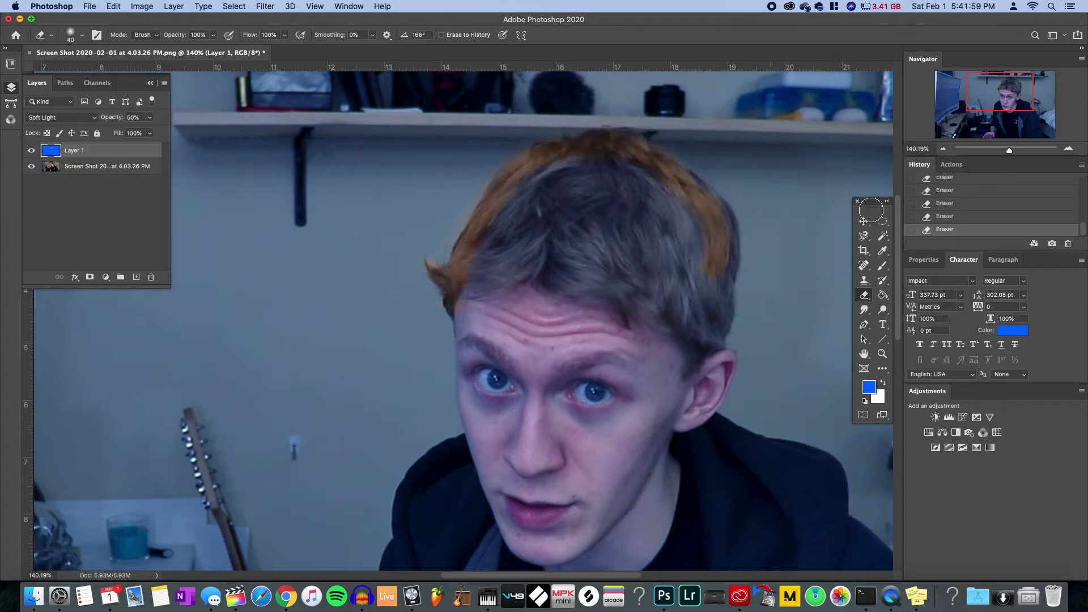
- Erase the blue tint around the face, ear and neck outline, and undo the stray stroke across the wall
mouse_move(687, 182)
mouse_down()
mouse_move(724, 233)
mouse_move(697, 357)
mouse_move(720, 364)
mouse_move(695, 404)
mouse_move(719, 231)
mouse_move(699, 204)
mouse_move(706, 211)
mouse_move(604, 165)
mouse_move(571, 165)
mouse_move(522, 190)
mouse_move(485, 242)
mouse_move(464, 308)
mouse_move(483, 370)
mouse_up()
scroll(483, 369, down, 1)
scroll(483, 370, down, 3)
mouse_move(464, 309)
mouse_down()
mouse_move(518, 474)
mouse_move(564, 518)
mouse_move(610, 504)
mouse_move(611, 513)
mouse_move(664, 431)
mouse_move(652, 370)
mouse_move(692, 347)
mouse_move(657, 378)
mouse_move(665, 301)
mouse_move(679, 285)
mouse_move(639, 451)
mouse_move(584, 501)
mouse_move(536, 454)
mouse_move(592, 486)
mouse_move(640, 416)
mouse_move(575, 459)
mouse_move(521, 424)
mouse_move(577, 440)
mouse_move(598, 432)
mouse_move(638, 366)
mouse_move(564, 430)
mouse_move(507, 401)
mouse_move(513, 416)
mouse_move(552, 410)
mouse_move(556, 364)
mouse_move(505, 355)
mouse_move(504, 344)
mouse_move(528, 347)
mouse_move(144, 343)
mouse_up()
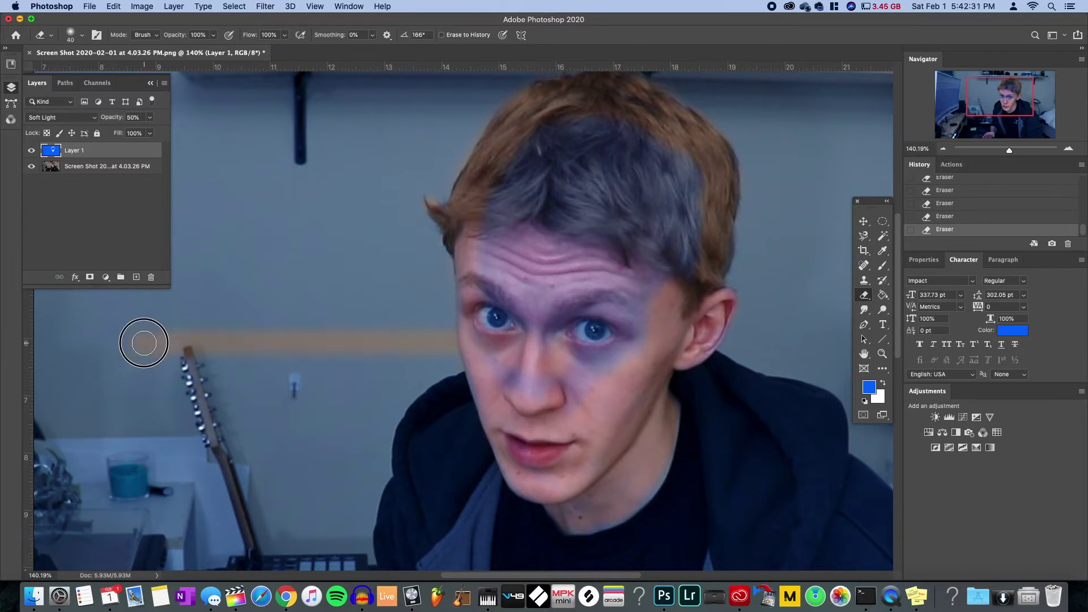
key(super+z)
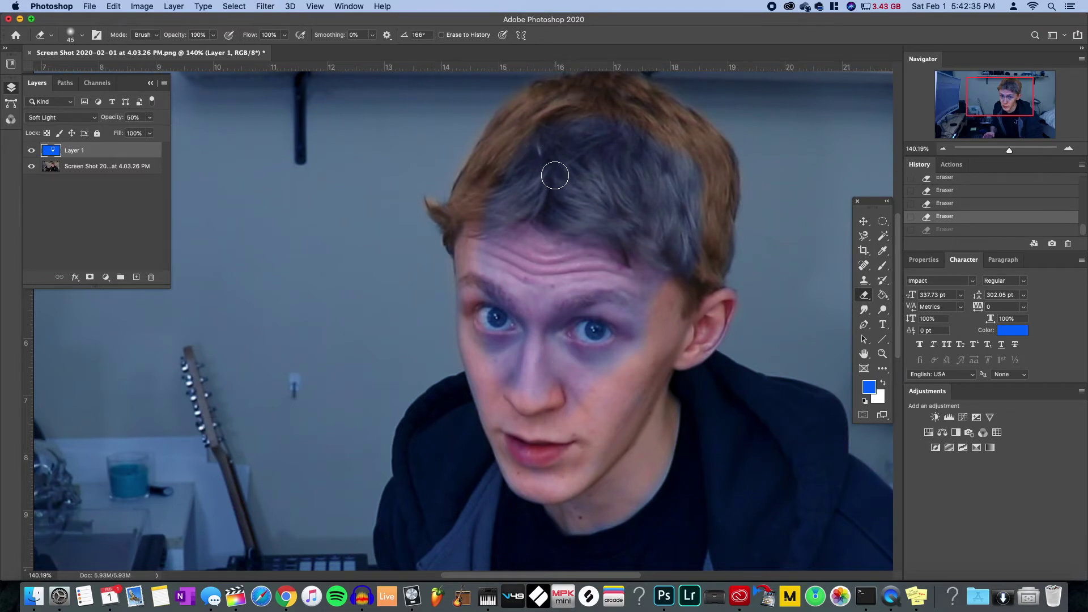
- Erase the remaining blue tint inside the hair and face, enlarging the Eraser to 100 px
mouse_move(553, 136)
mouse_down()
mouse_move(501, 179)
mouse_move(487, 235)
mouse_move(507, 377)
mouse_move(547, 401)
mouse_move(580, 394)
mouse_move(654, 303)
mouse_move(682, 242)
mouse_move(672, 145)
mouse_move(576, 125)
mouse_move(524, 234)
mouse_move(523, 335)
mouse_move(543, 390)
mouse_move(647, 206)
mouse_move(616, 146)
mouse_move(566, 223)
mouse_move(564, 302)
mouse_move(529, 280)
mouse_move(602, 239)
mouse_move(596, 183)
mouse_move(617, 274)
mouse_move(598, 348)
mouse_up()
key(bracketright)
key(bracketright)
key(bracketright)
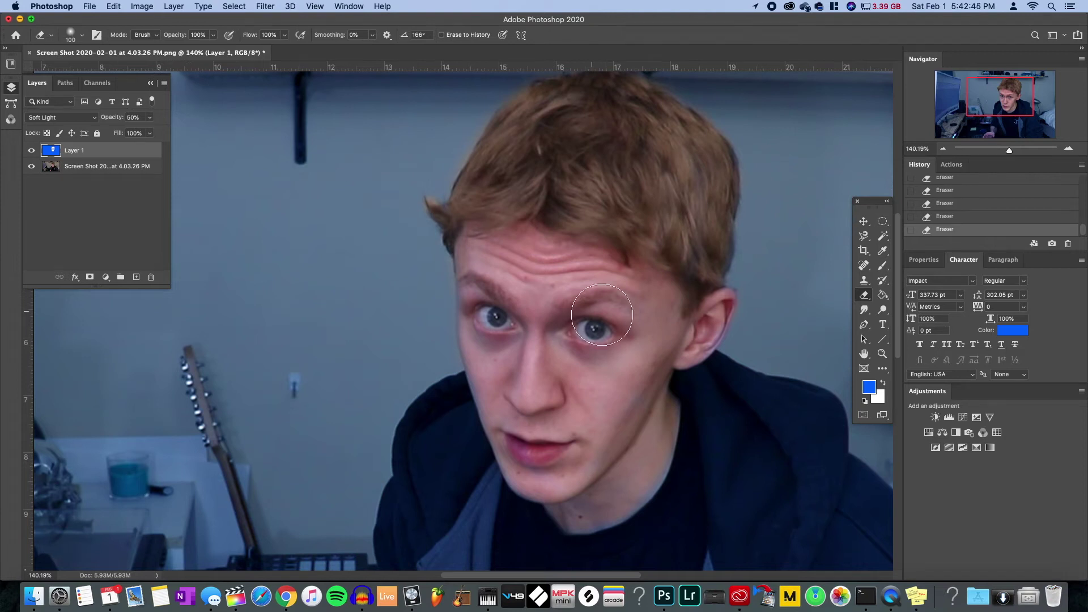
- Hide the photo layer, erase leftover blue specks inside the head cutout, and show the photo layer again
click(30, 166)
mouse_move(599, 464)
mouse_down()
mouse_move(544, 452)
mouse_move(517, 427)
mouse_up()
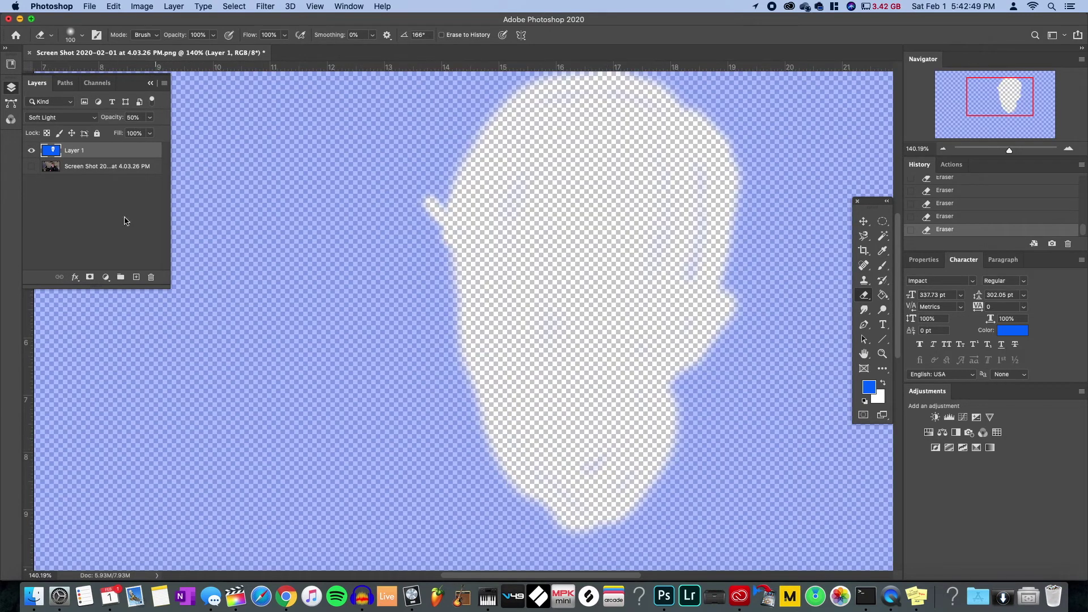
click(31, 166)
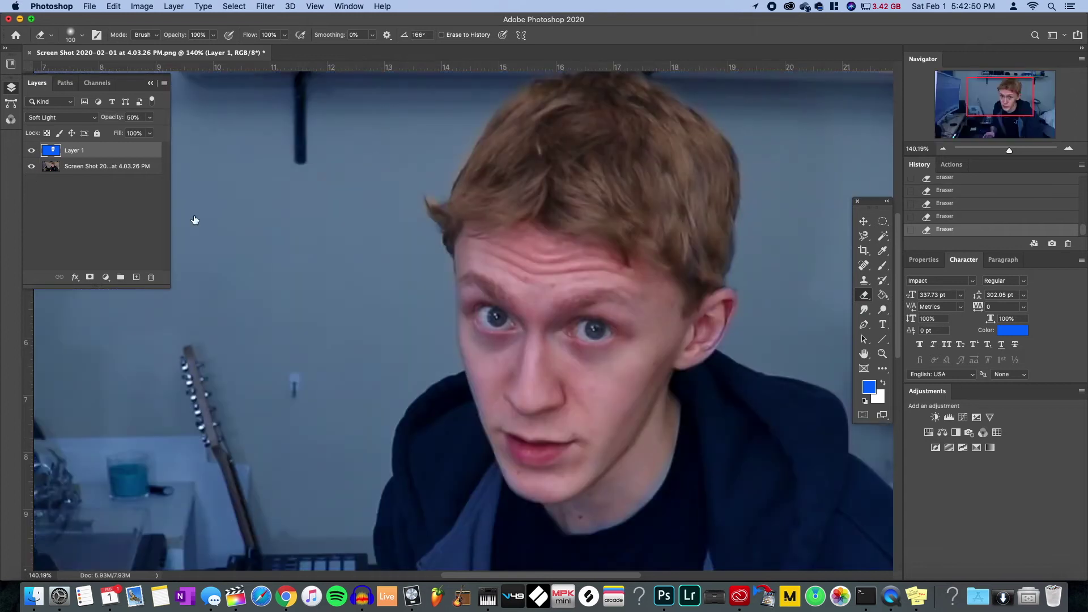
click(31, 166)
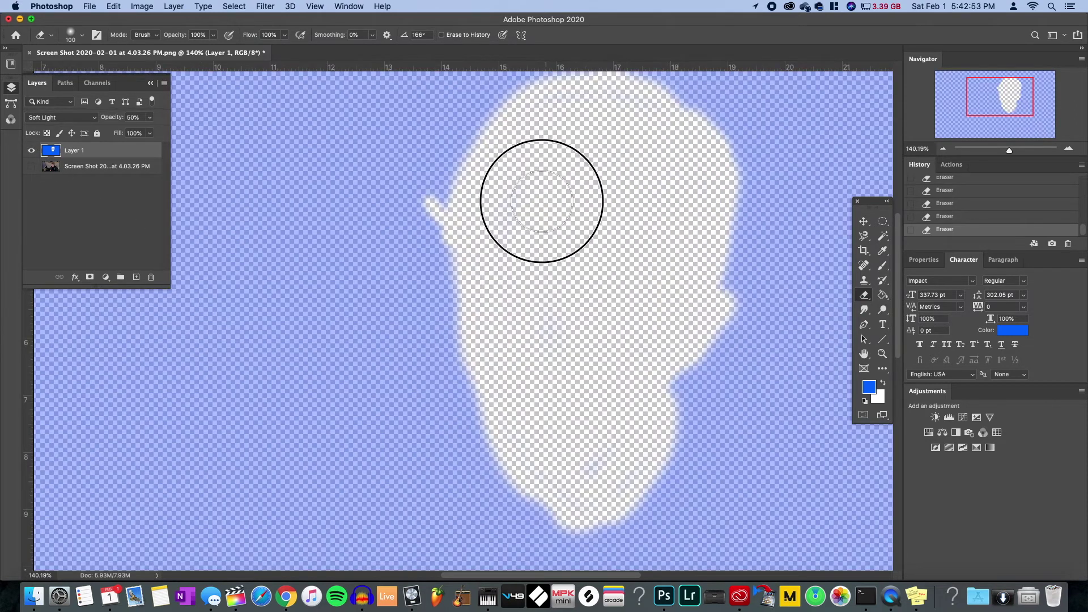
click(25, 165)
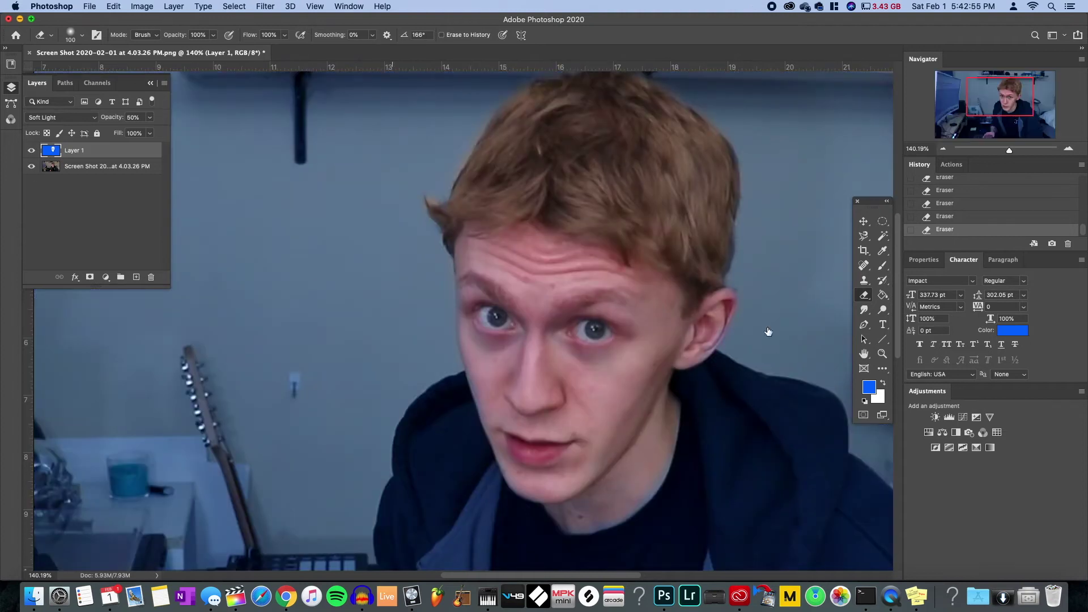
- Erase the blue tint over the forearm and hand with the soft Eraser reduced to 45 px
scroll(620, 398, down, 2)
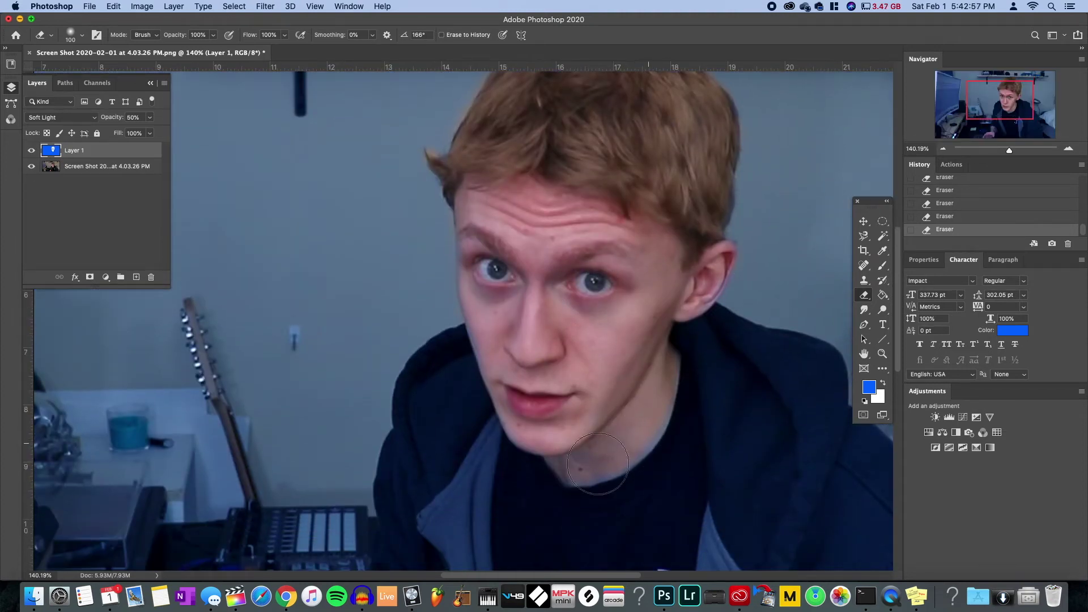
scroll(609, 465, down, 10)
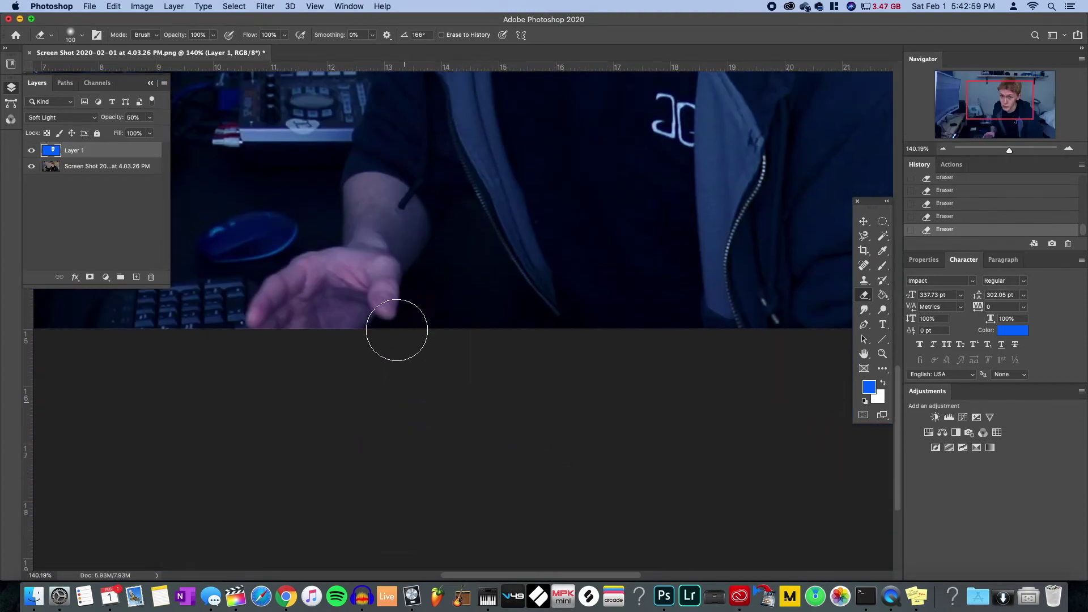
key(bracketleft)
key(bracketleft)
mouse_move(360, 245)
mouse_down()
mouse_move(385, 241)
mouse_move(416, 281)
mouse_move(352, 371)
mouse_move(266, 366)
mouse_move(297, 333)
mouse_move(344, 317)
mouse_move(309, 348)
mouse_move(359, 346)
mouse_move(367, 322)
mouse_move(311, 320)
mouse_move(359, 302)
mouse_move(364, 255)
mouse_move(363, 317)
mouse_move(378, 267)
mouse_move(387, 293)
mouse_move(305, 346)
mouse_up()
key(bracketleft)
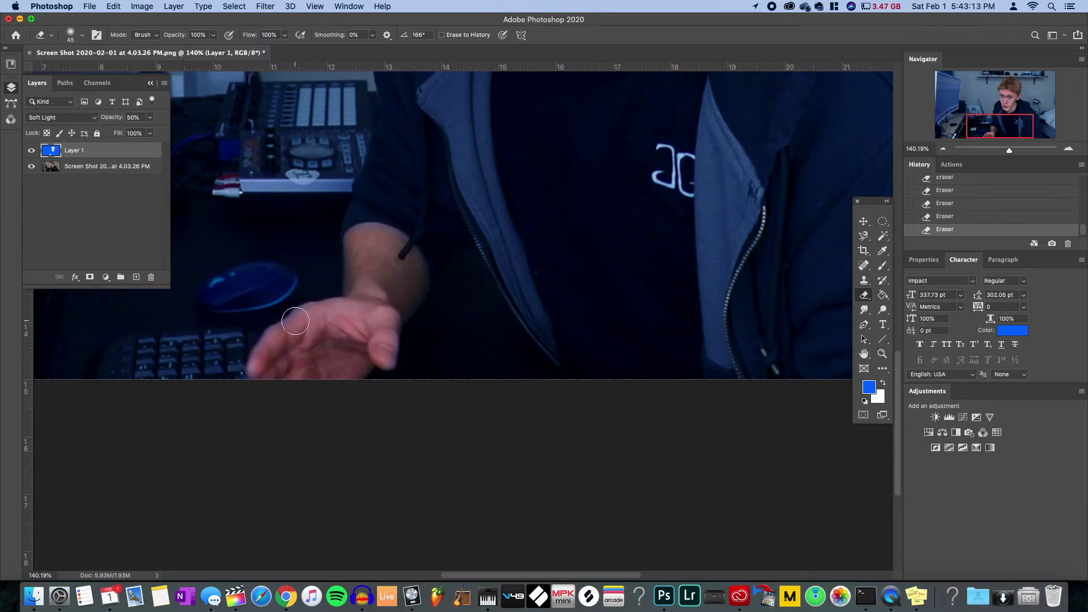
- Undo the last eraser stroke on the blue layer near the hand
scroll(296, 322, up, 10)
scroll(439, 325, down, 10)
scroll(403, 296, up, 10)
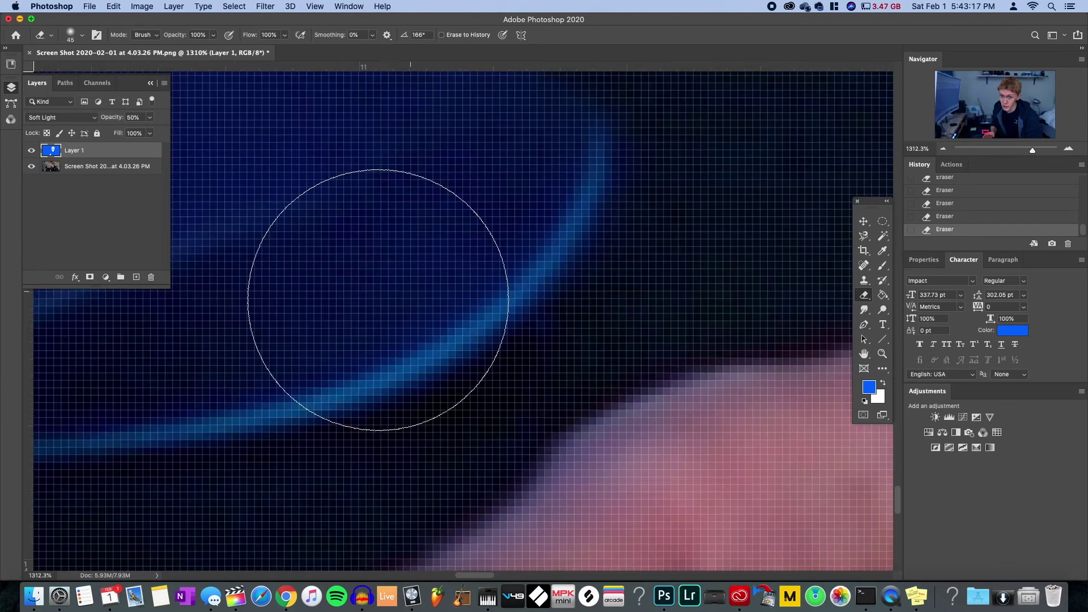
scroll(419, 371, down, 10)
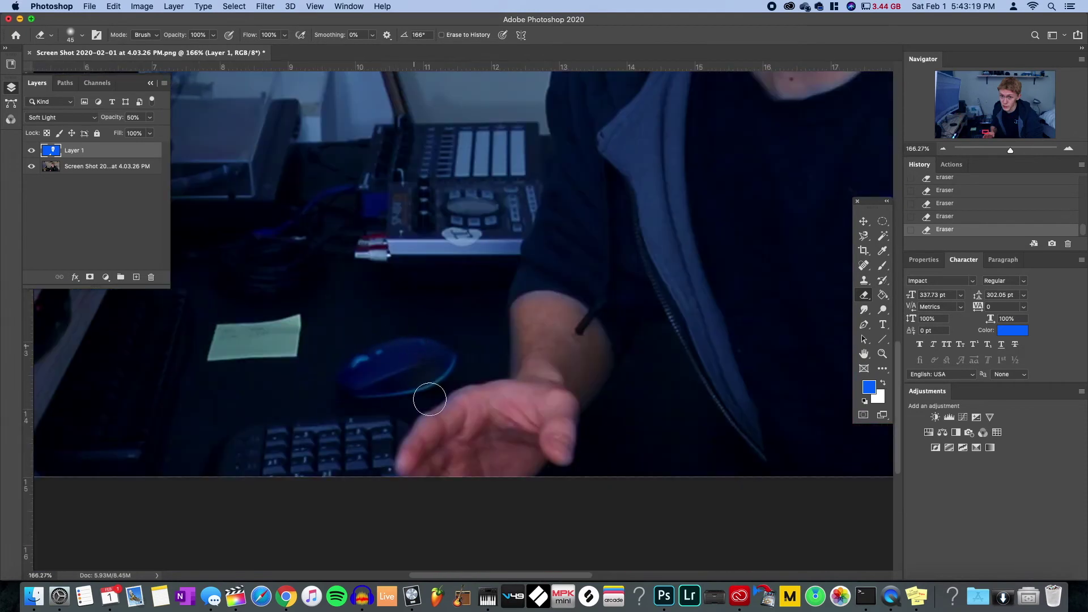
key(super+z)
scroll(440, 430, down, 5)
scroll(433, 449, up, 10)
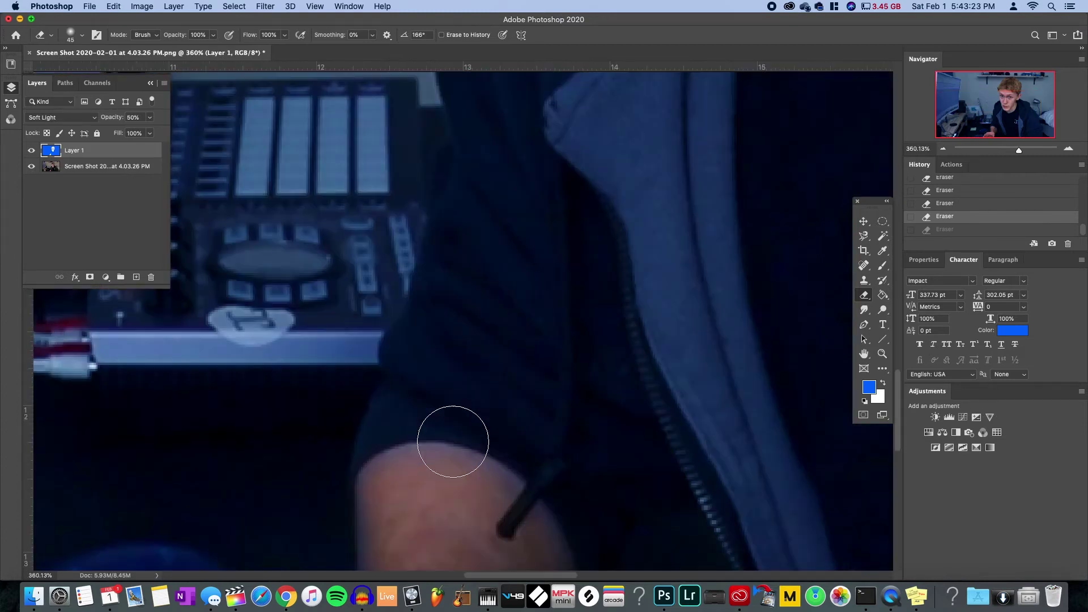
- Reduce the blue Soft Light layer's opacity to 23%
scroll(415, 383, down, 6)
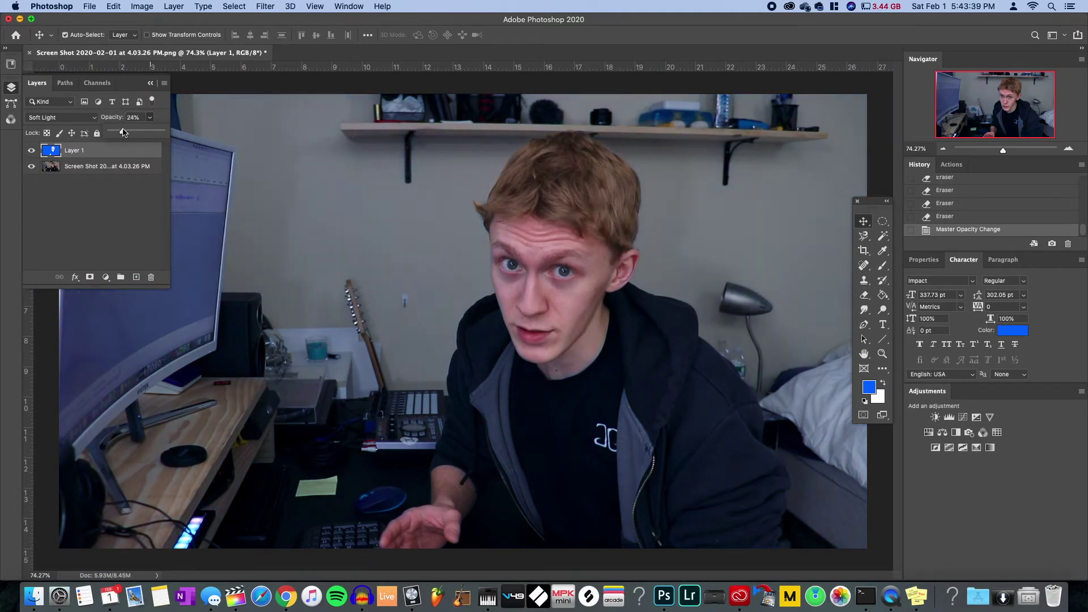
click(105, 234)
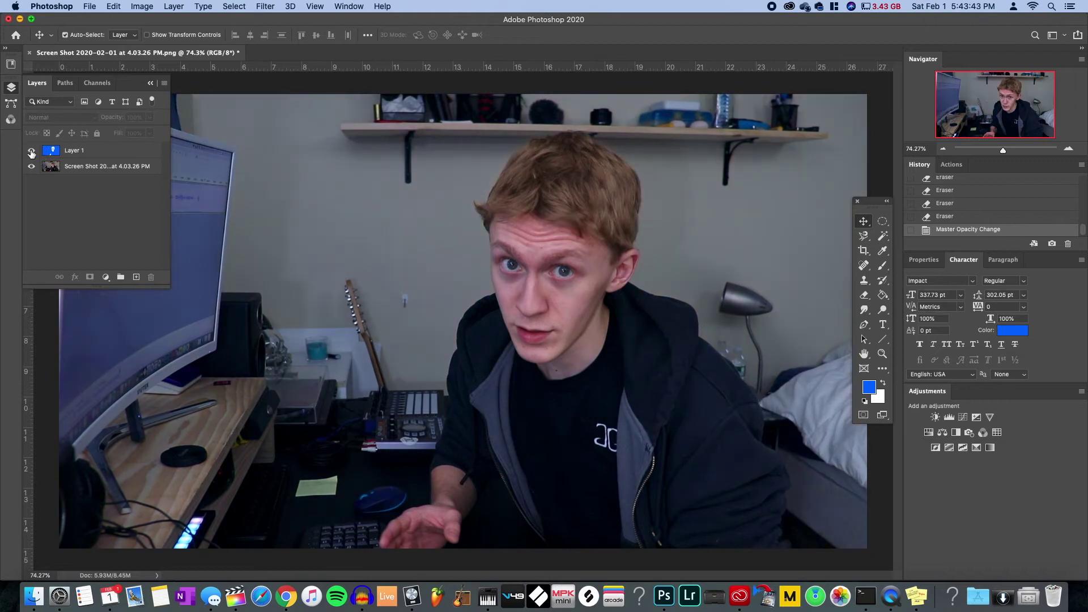
- Erase the blue tint over the wooden desk with the Eraser, reducing it to 25 px for the edges
click(111, 456)
key(e)
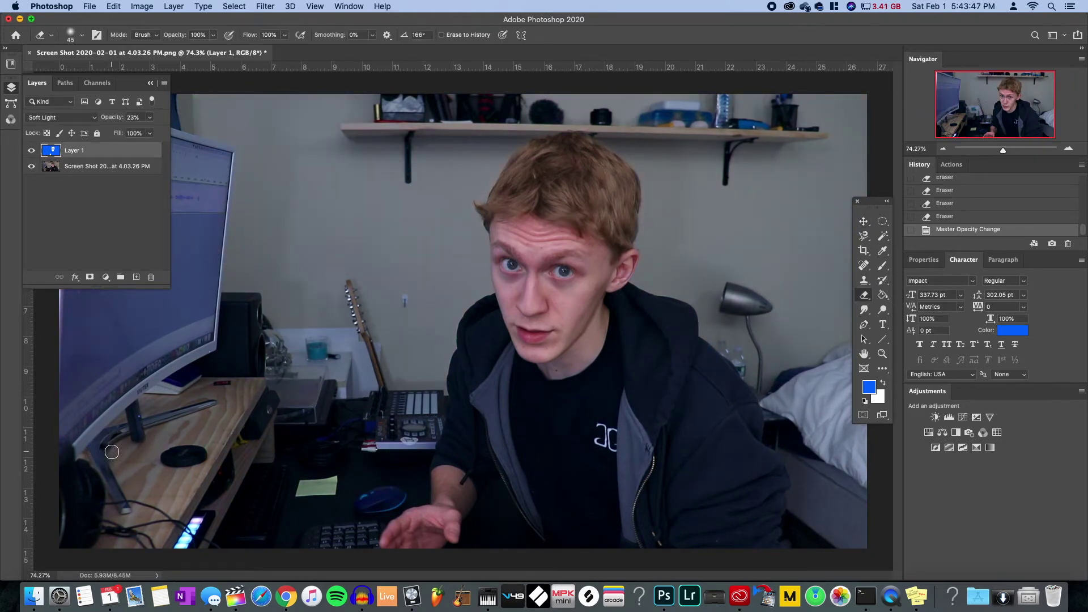
mouse_move(121, 448)
mouse_down()
mouse_move(139, 487)
mouse_move(131, 453)
mouse_move(213, 413)
mouse_move(190, 393)
mouse_up()
key(bracketright)
key(bracketright)
key(bracketright)
key(bracketright)
key(bracketleft)
key(bracketleft)
key(bracketleft)
mouse_move(208, 456)
mouse_down()
mouse_move(249, 406)
mouse_move(246, 435)
mouse_up()
- Compare the photo with and without the blue layer, and erase the tint over the yellow sticky note
click(32, 151)
click(32, 151)
click(32, 151)
click(32, 152)
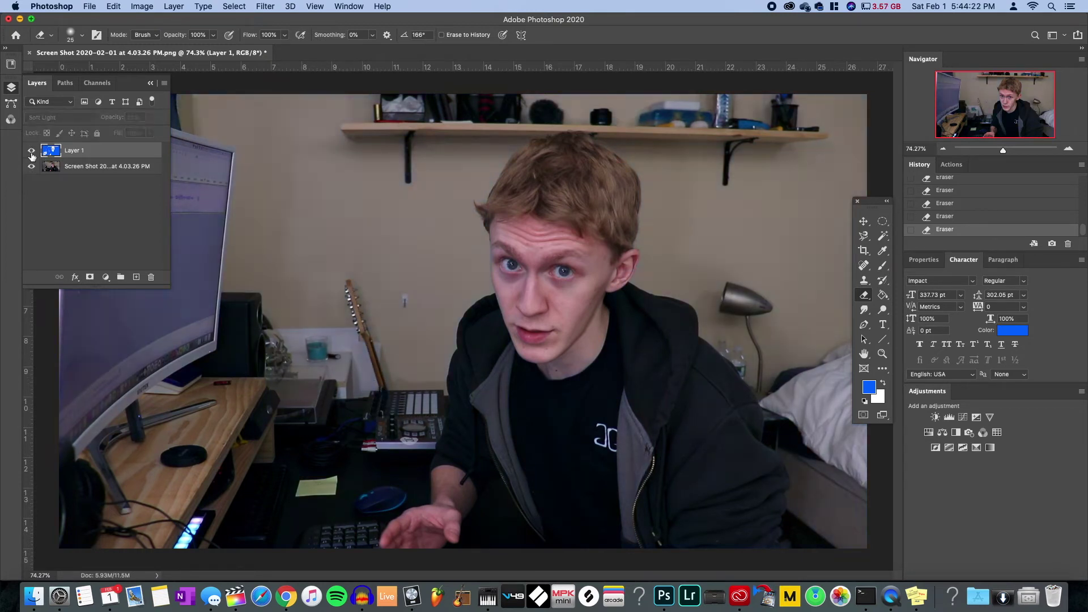
click(32, 152)
click(31, 152)
click(32, 152)
click(32, 152)
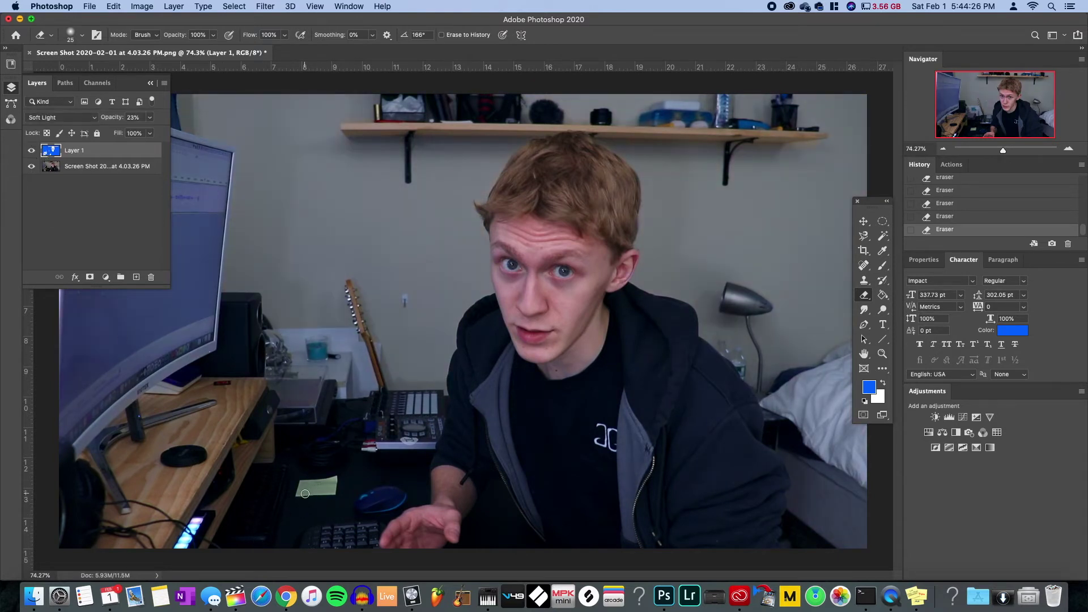
mouse_move(299, 494)
mouse_down()
mouse_move(332, 481)
mouse_move(332, 492)
mouse_move(306, 491)
mouse_move(333, 479)
mouse_move(289, 483)
mouse_up()
- Hide the blue layer and apply Levels to the photo layer with input levels 5, 1.00 and 252
shift+click(79, 166)
right_click(80, 166)
click(34, 218)
click(31, 150)
click(83, 170)
click(141, 6)
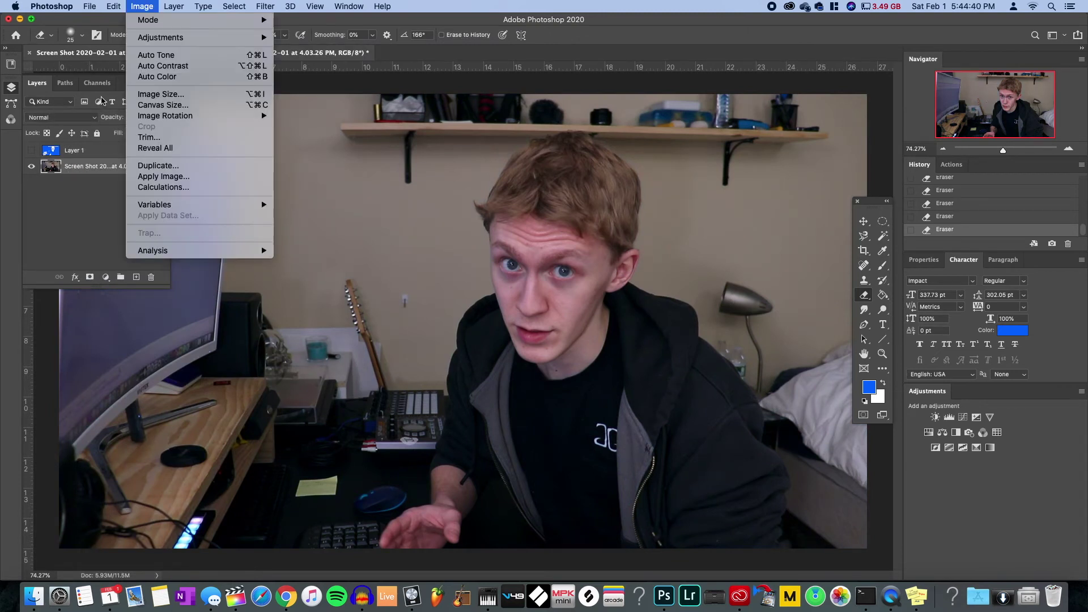
mouse_move(166, 37)
click(319, 50)
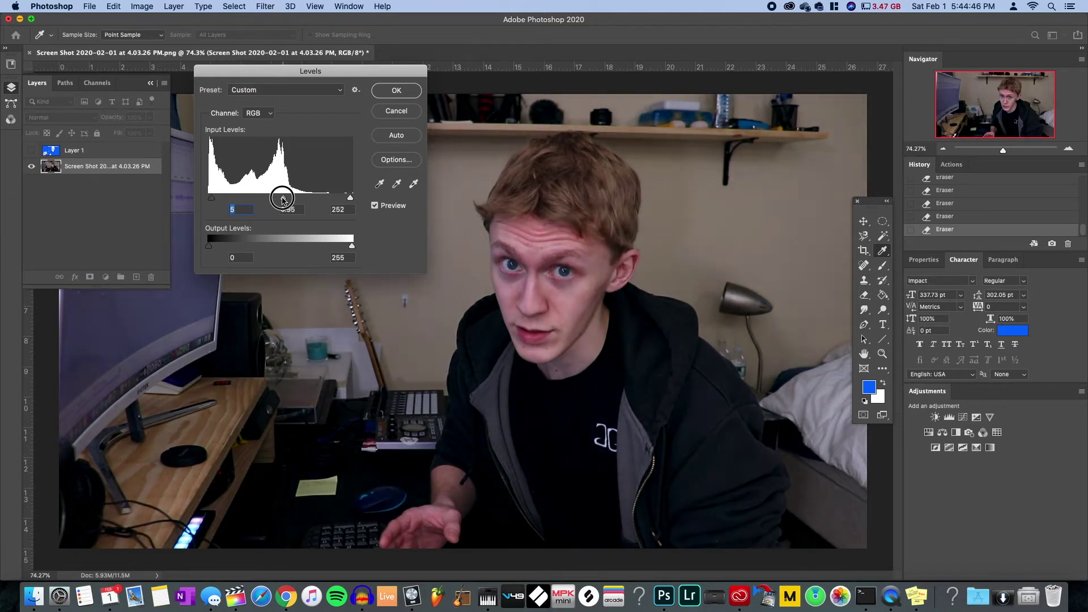
click(282, 197)
click(374, 206)
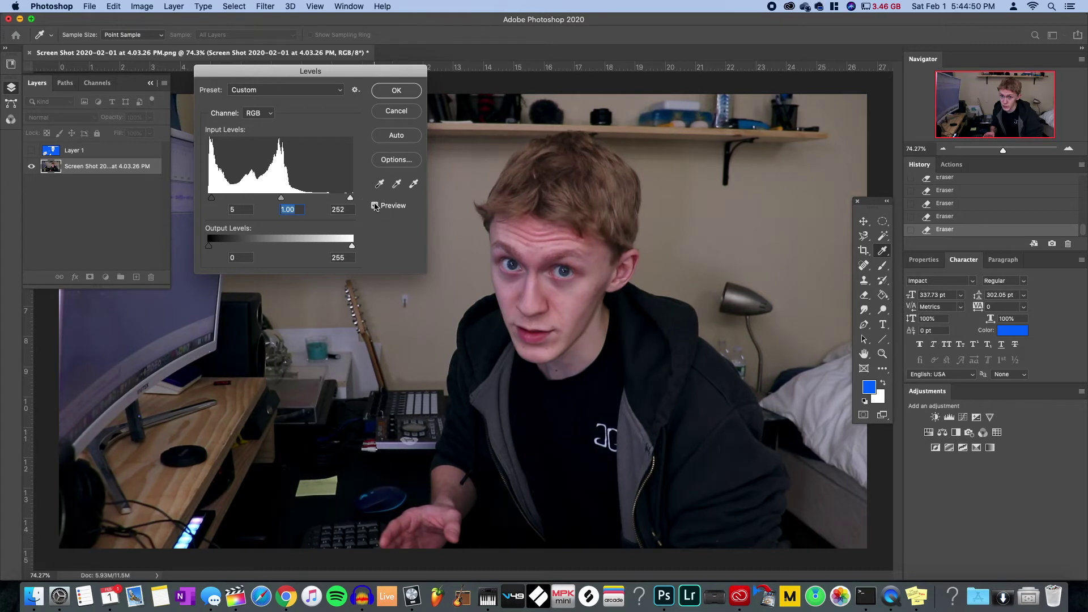
click(391, 90)
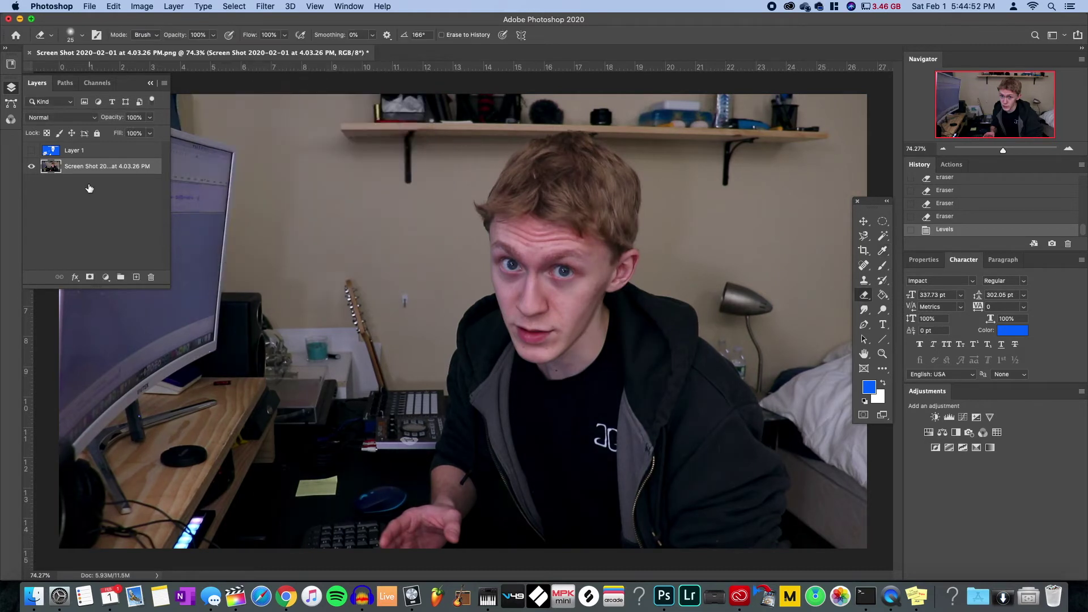
click(142, 6)
mouse_move(187, 37)
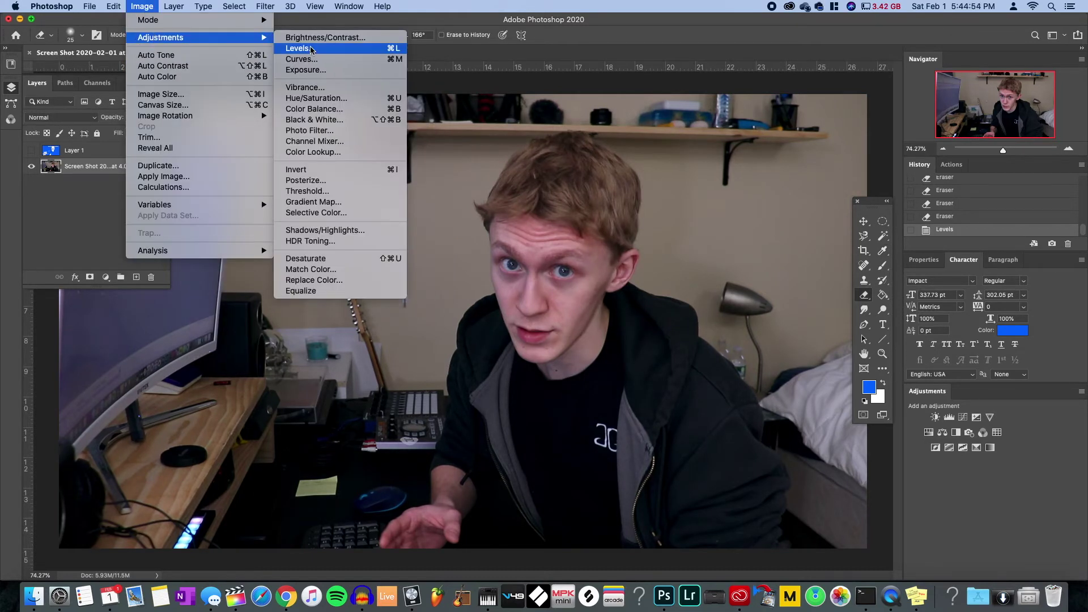
click(311, 48)
click(140, 7)
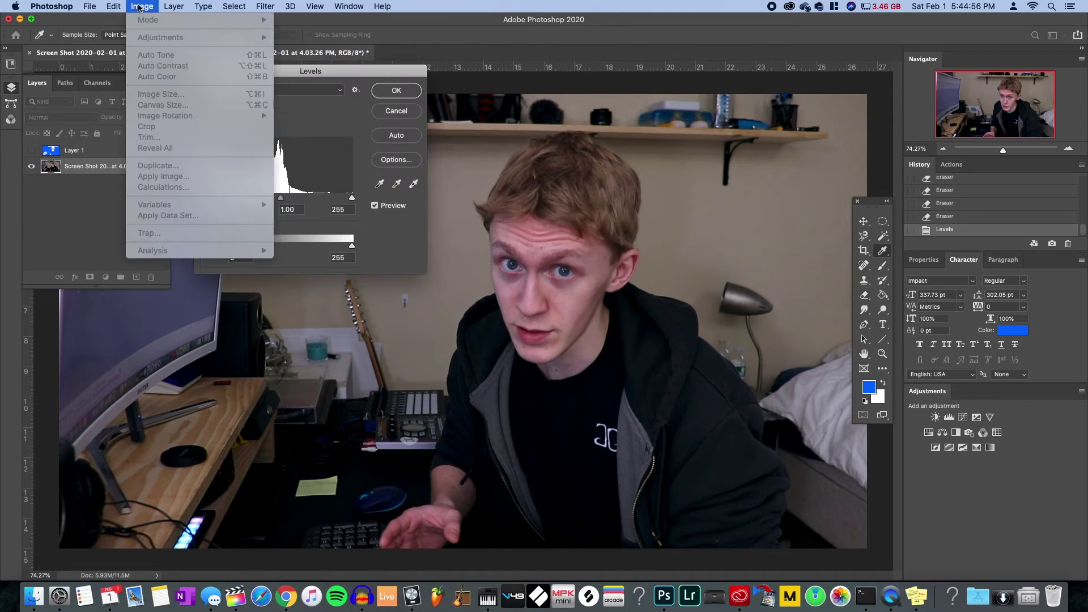
click(231, 7)
click(396, 111)
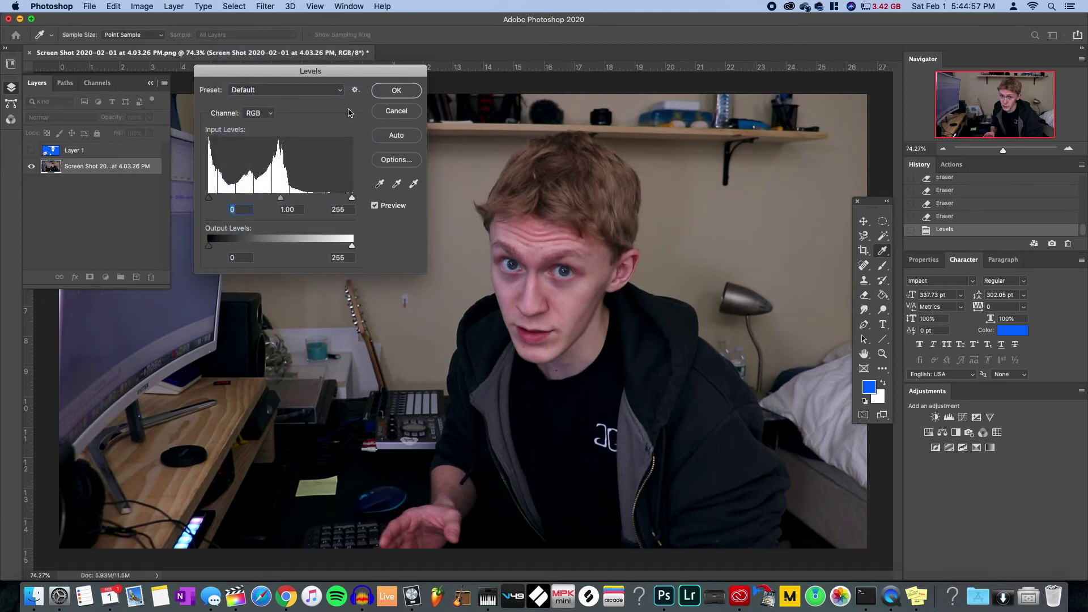
- Apply Hue/Saturation to the photo layer with the saturation set to 20
click(146, 7)
mouse_move(170, 37)
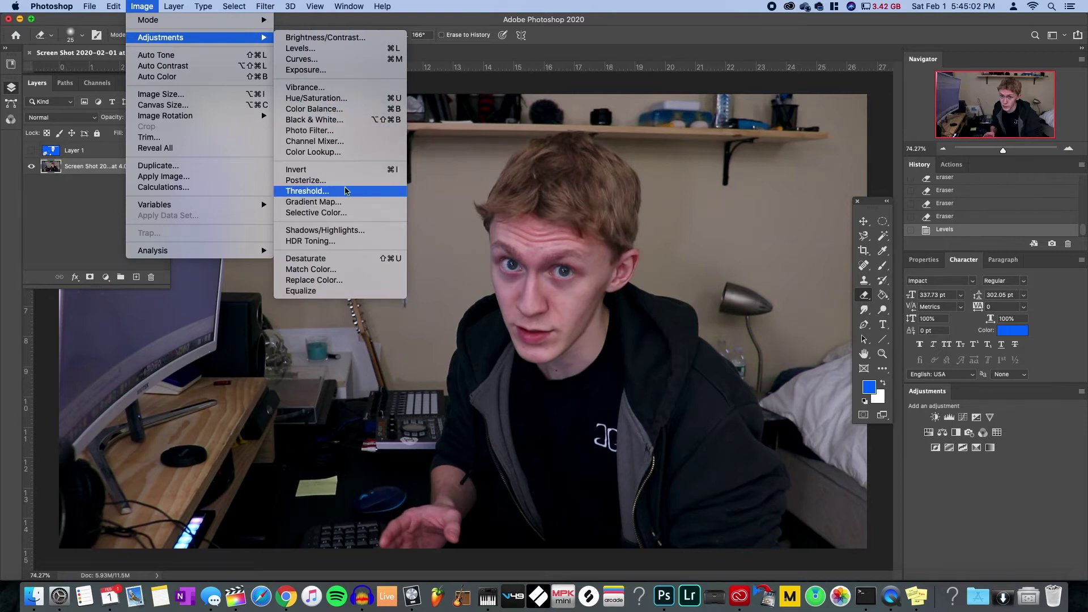
click(323, 100)
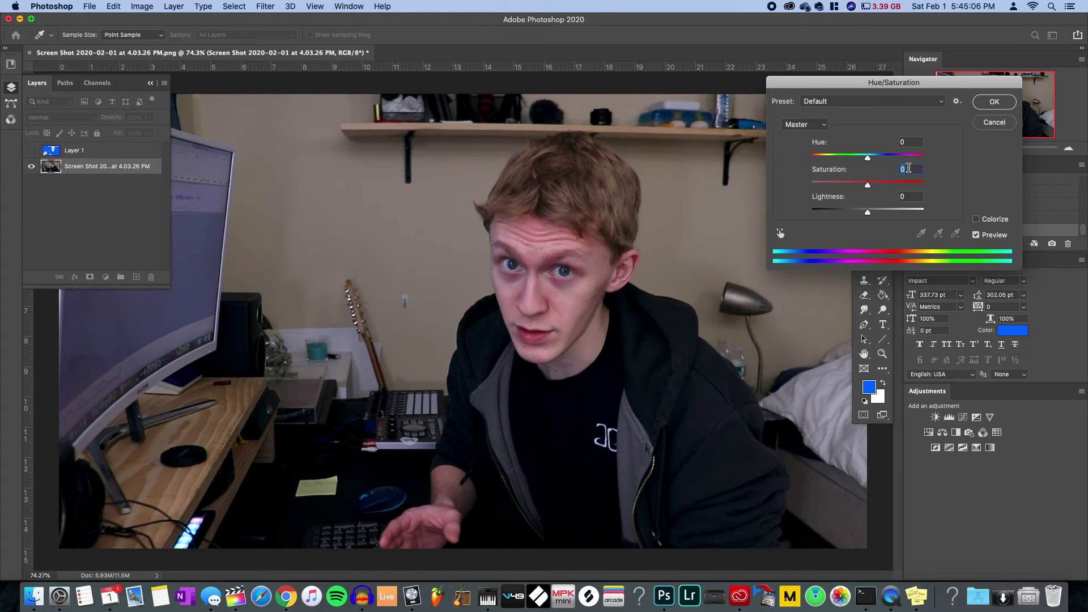
text(44)
key(BackSpace)
key(BackSpace)
text(20)
key(Return)
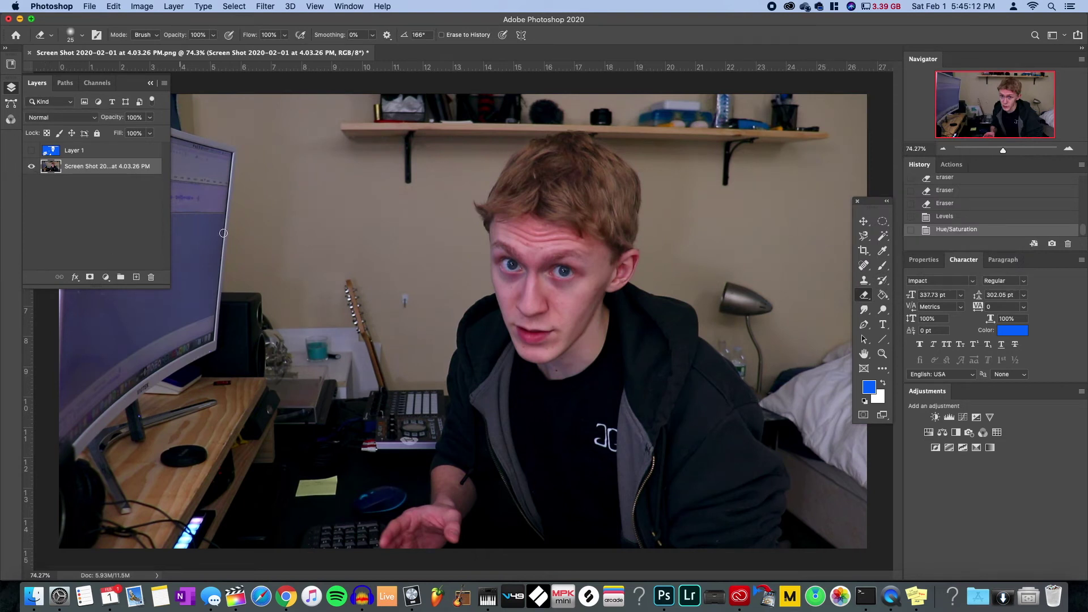
- Undo and redo the Hue/Saturation adjustment several times to compare the photo with and without it
key(super+z)
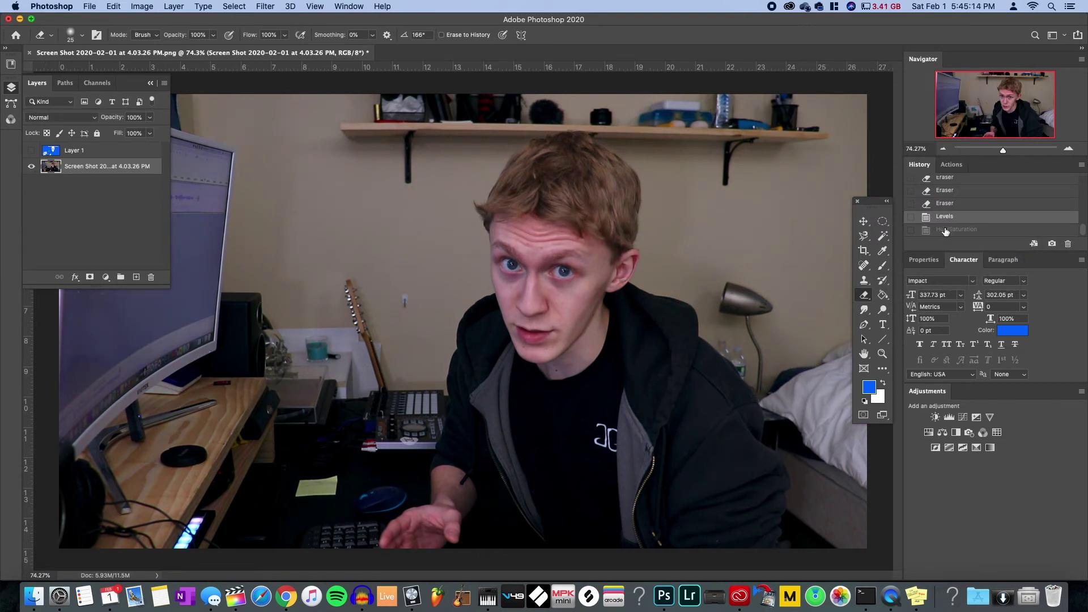
key(shift+super+z)
key(super+z)
key(shift+super+z)
key(super+z)
key(shift+super+z)
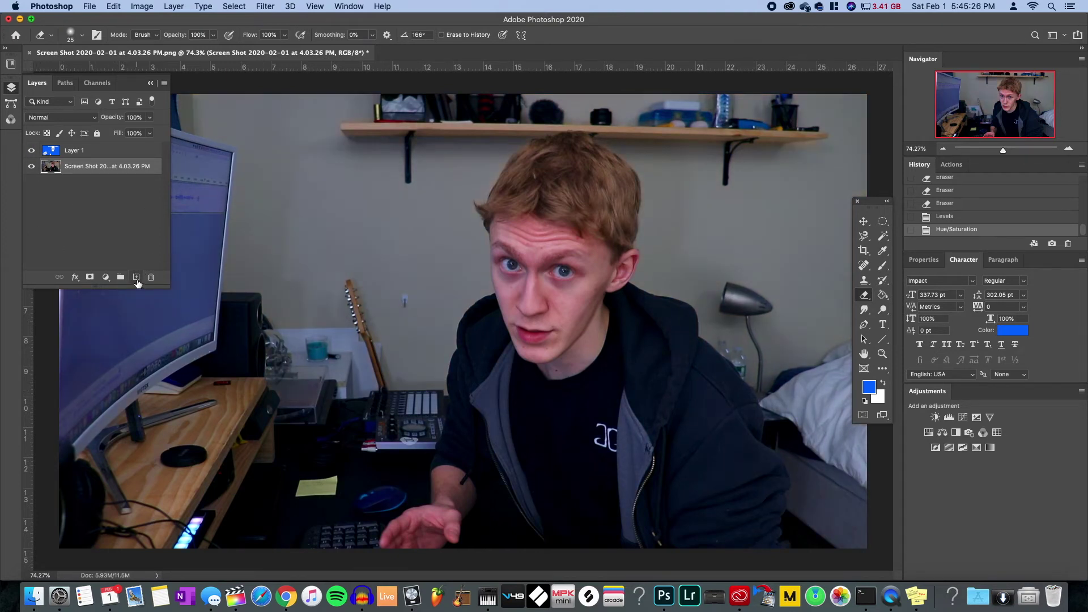
- Add a new empty layer and move it above the blue tint layer
click(136, 277)
drag(86, 170, 82, 147)
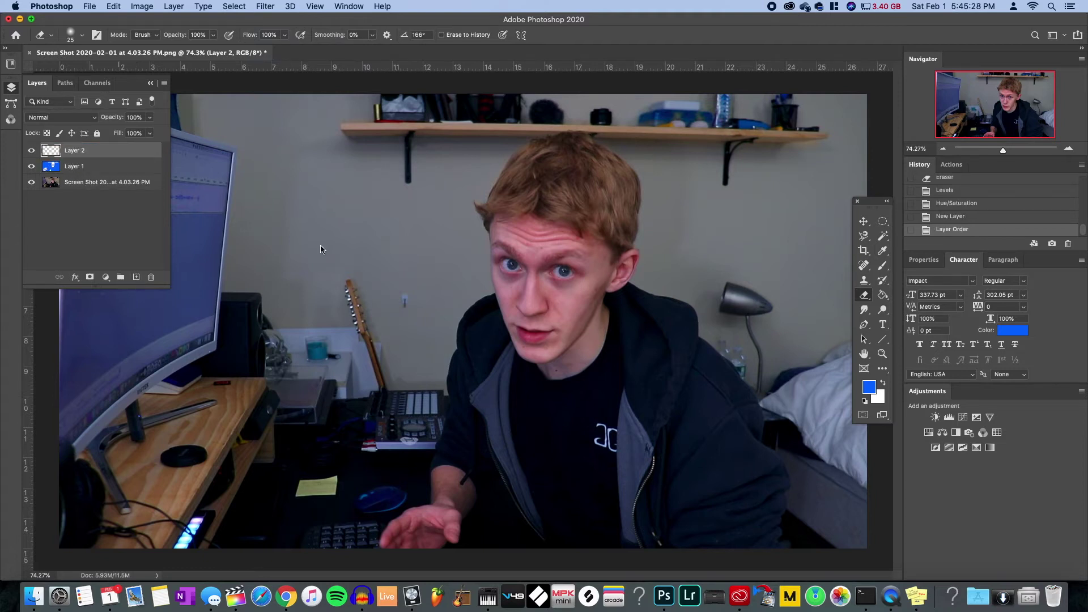
- Paint both irises blue on the new layer with the Brush enlarged to the size of an iris
scroll(567, 246, up, 5)
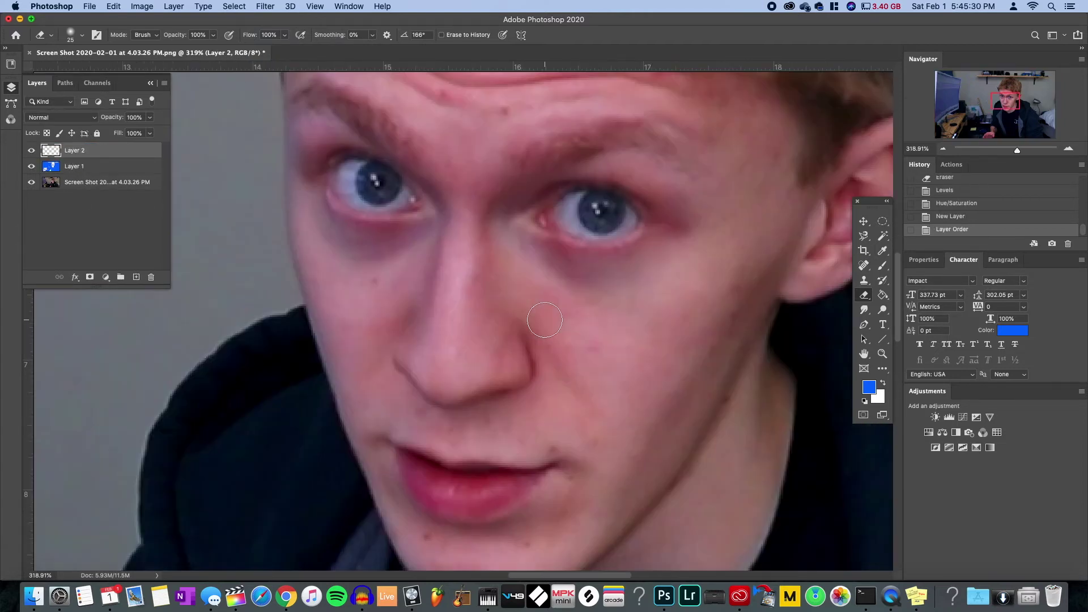
key(b)
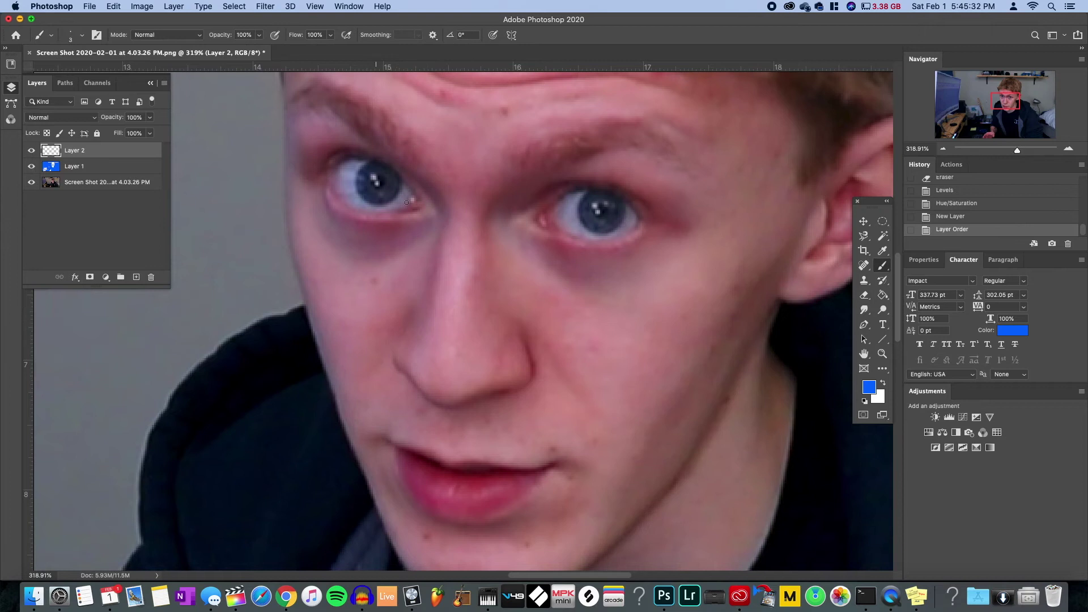
click(367, 209)
key(bracketright)
key(bracketright)
key(bracketright)
key(bracketright)
key(bracketright)
key(bracketright)
key(bracketright)
key(bracketright)
key(bracketright)
key(bracketright)
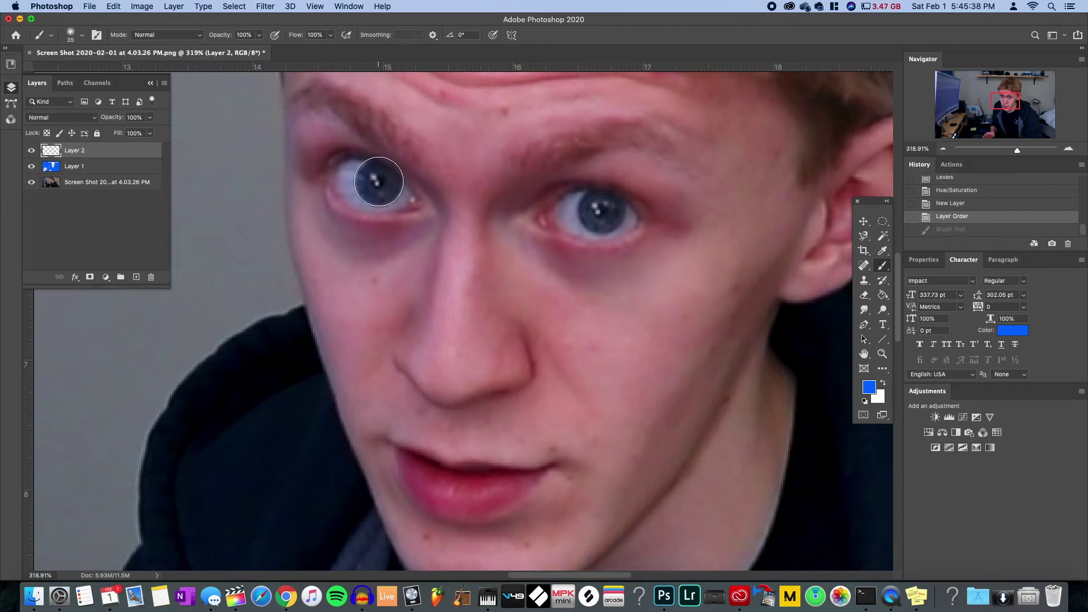
click(378, 182)
click(602, 210)
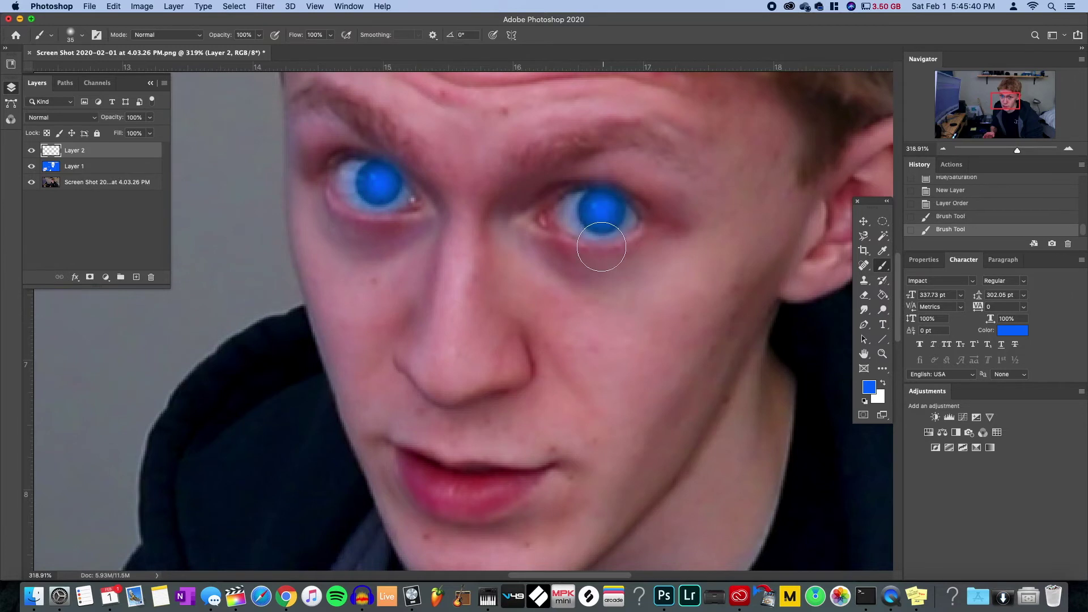
- Erase the blue paint that spills beyond the irises onto the eyelids and eye whites
key(super+0)
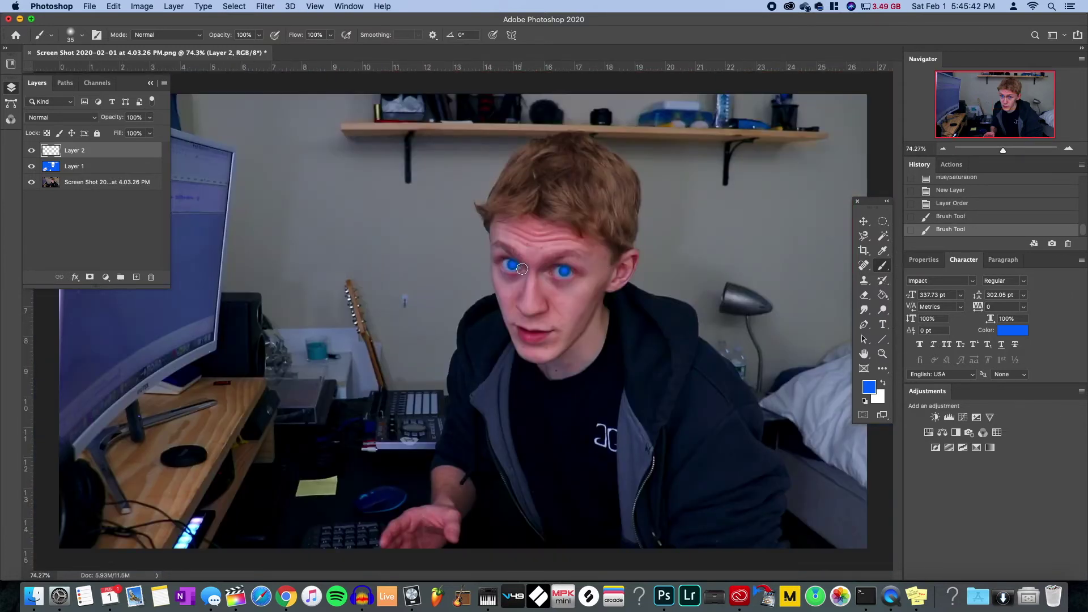
scroll(522, 269, up, 10)
scroll(510, 264, down, 6)
scroll(503, 262, up, 2)
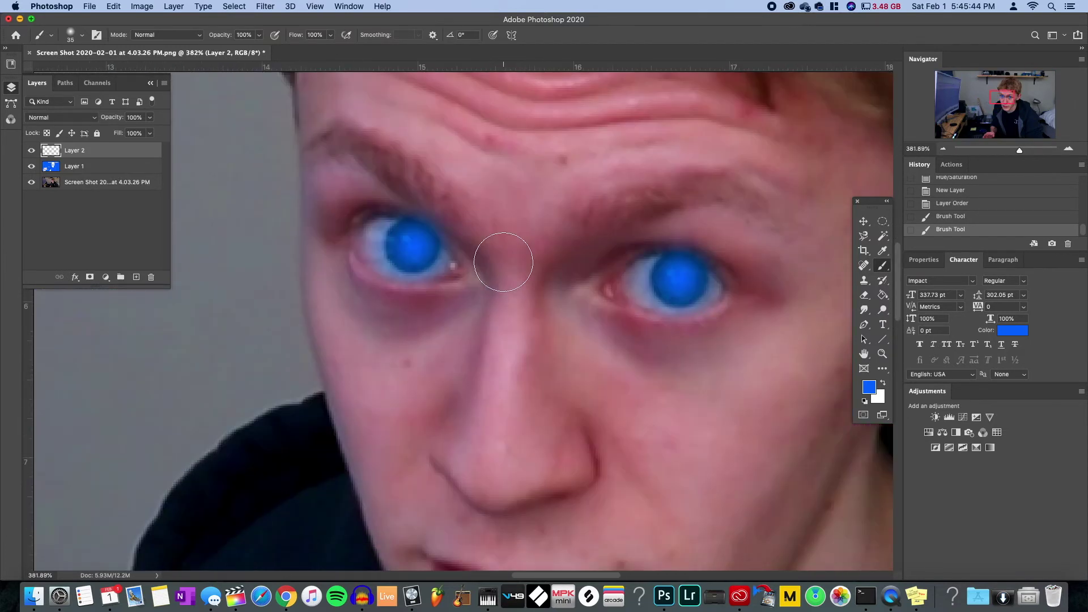
key(e)
click(427, 219)
click(697, 250)
click(654, 301)
click(381, 259)
key(ctrl+z)
key(ctrl+shift+z)
- Apply a slight Gaussian Blur to the eye colour layer and erase its spill along both upper eyelids
click(265, 6)
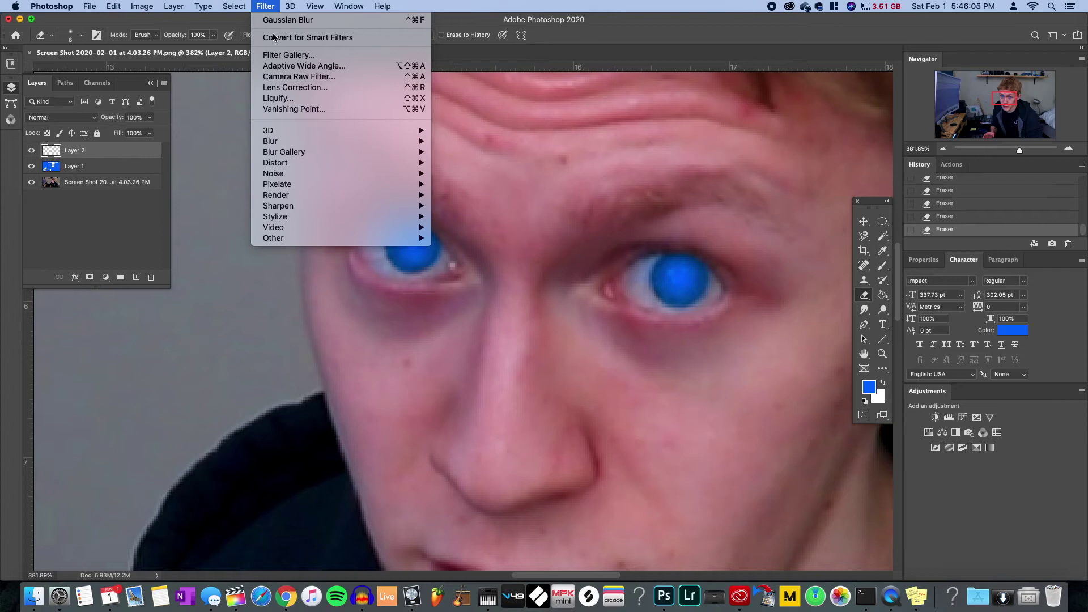
mouse_move(283, 144)
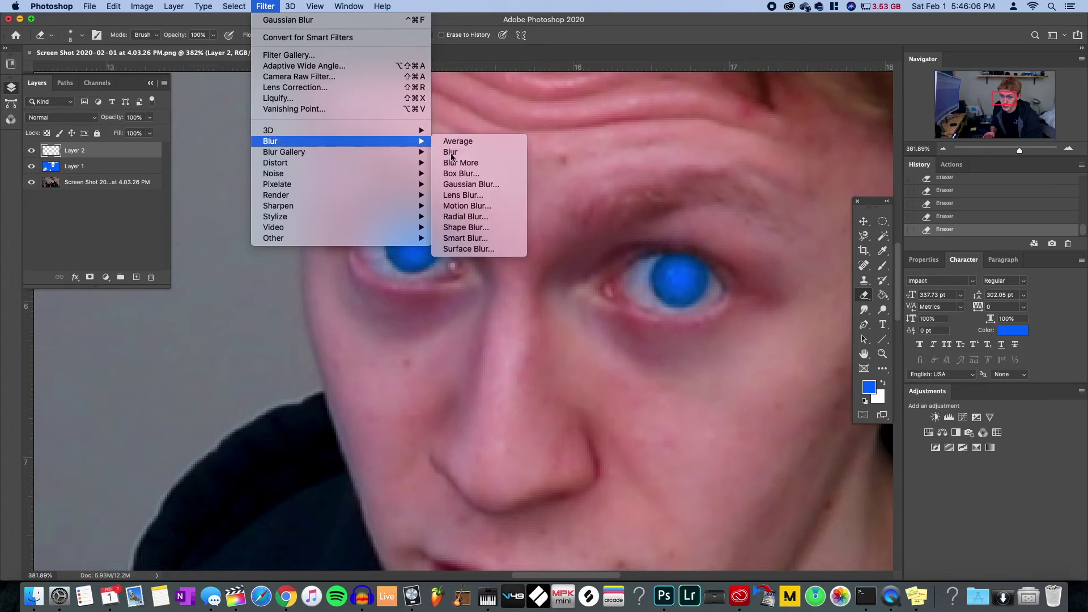
click(465, 190)
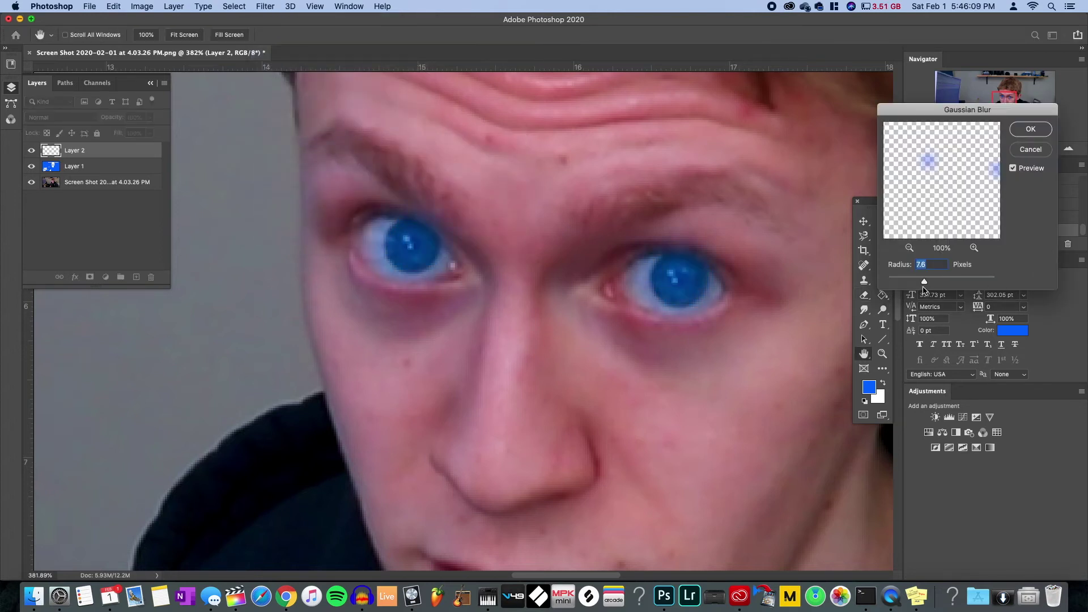
drag(925, 280, 903, 283)
key(Return)
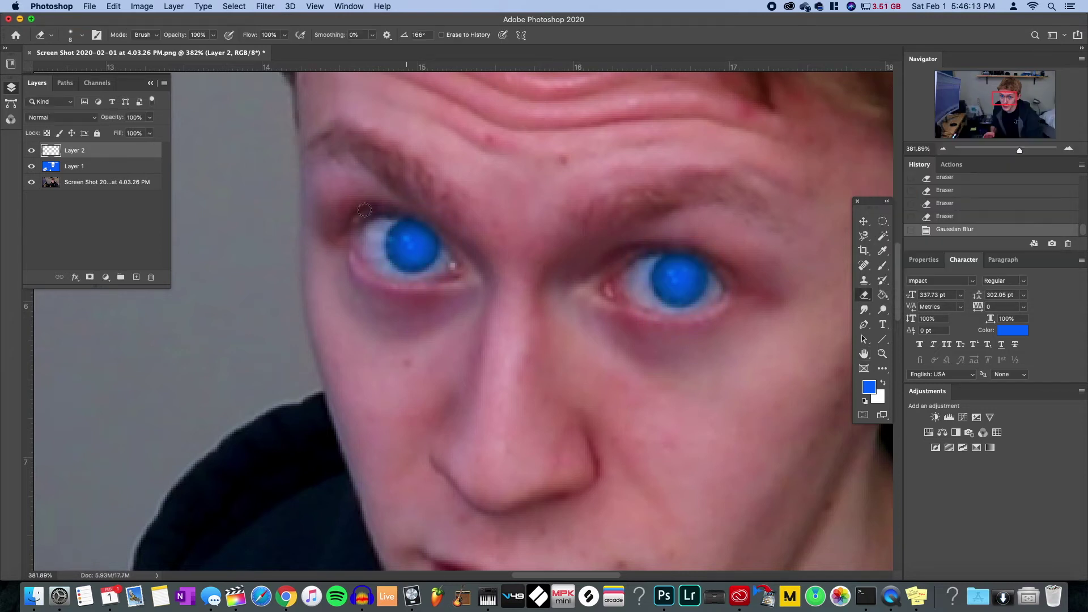
mouse_move(399, 212)
mouse_down()
mouse_move(449, 253)
mouse_move(420, 286)
mouse_move(375, 252)
mouse_move(380, 218)
mouse_up()
mouse_move(680, 240)
mouse_down()
mouse_move(636, 275)
mouse_move(670, 311)
mouse_move(702, 301)
mouse_move(717, 259)
mouse_move(658, 241)
mouse_up()
- Set the eye colour layer's blend mode to Soft Light and erase the blue over both pupils
click(56, 117)
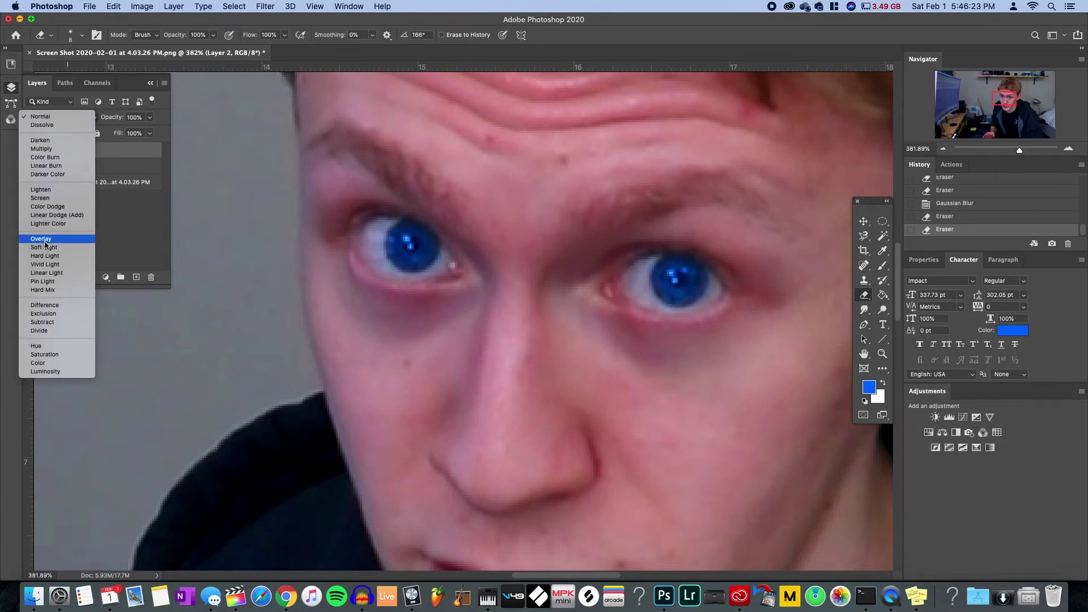
click(45, 247)
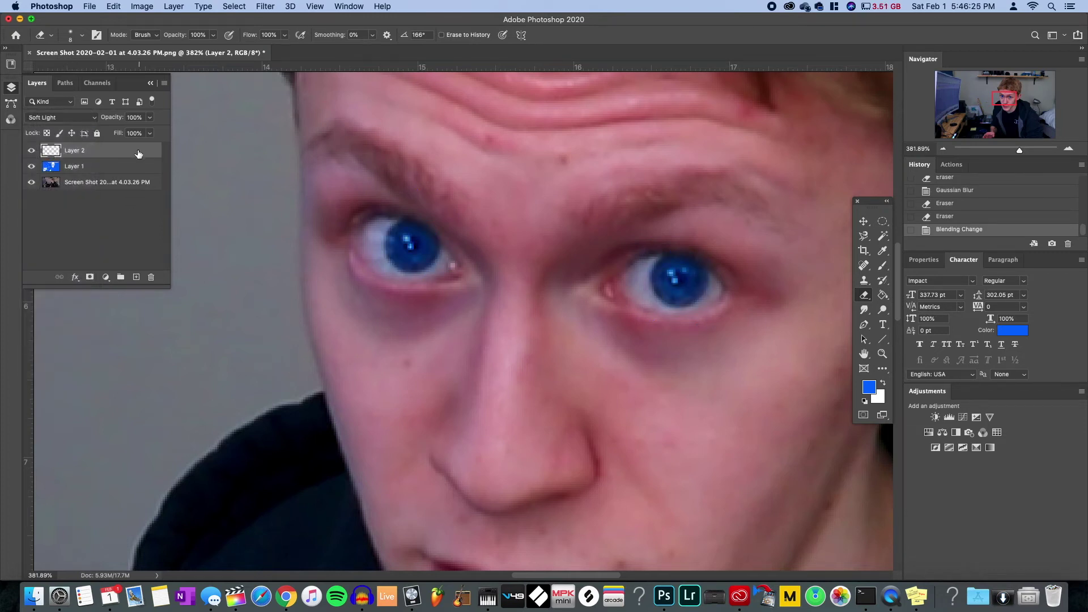
click(410, 242)
click(411, 245)
click(602, 282)
click(678, 279)
- Lower the eye colour layer's opacity to 61% and compare the eyes with the layer hidden and shown
click(150, 117)
drag(152, 131, 131, 133)
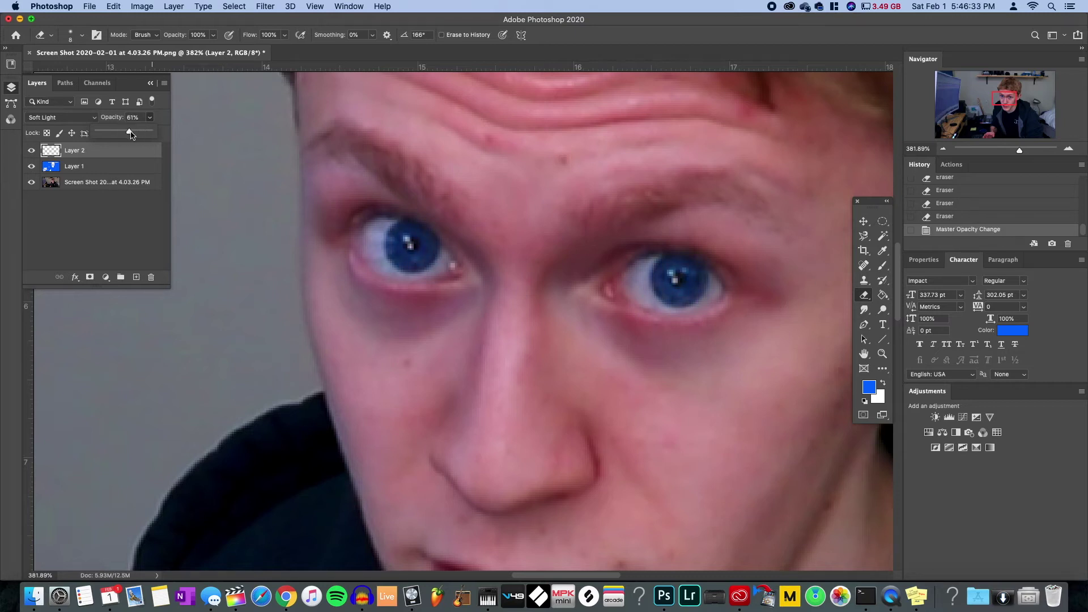
click(31, 151)
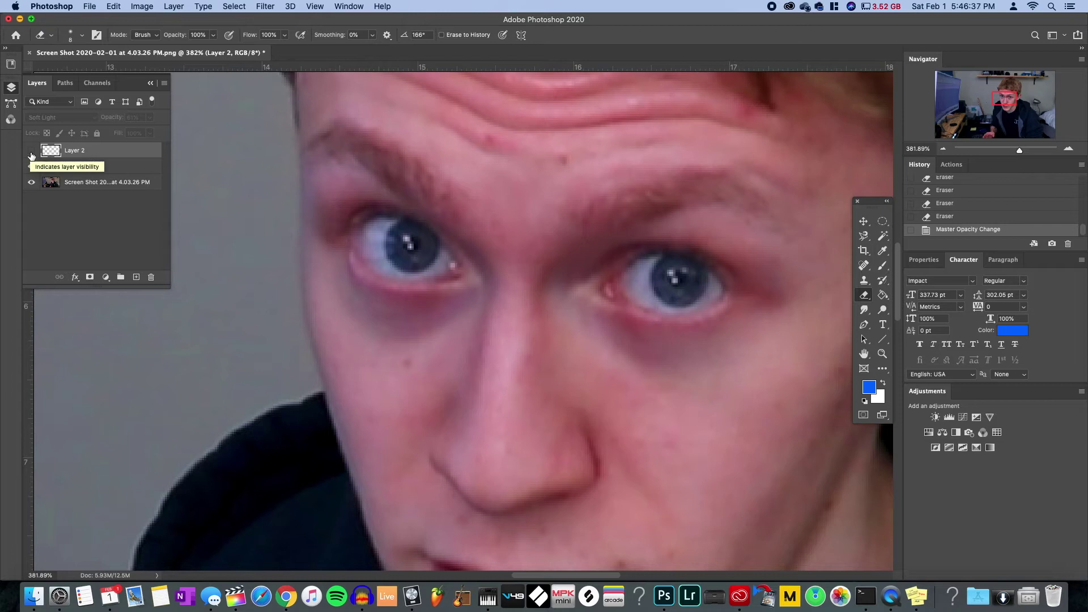
click(31, 152)
key(super+0)
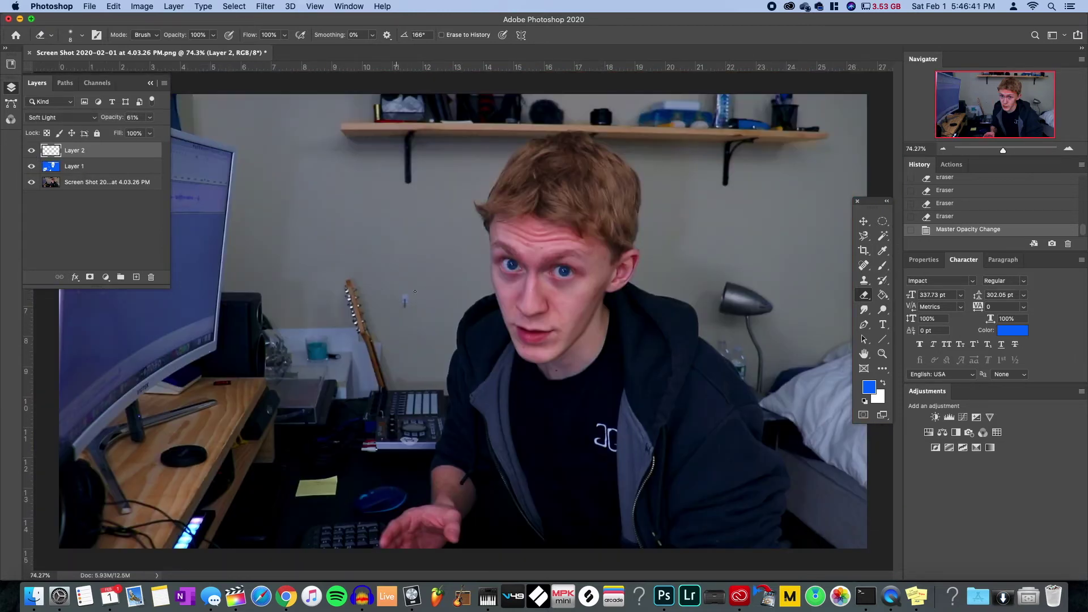
- Place the original screenshot image into the document as an embedded layer and move it above all other layers
click(80, 184)
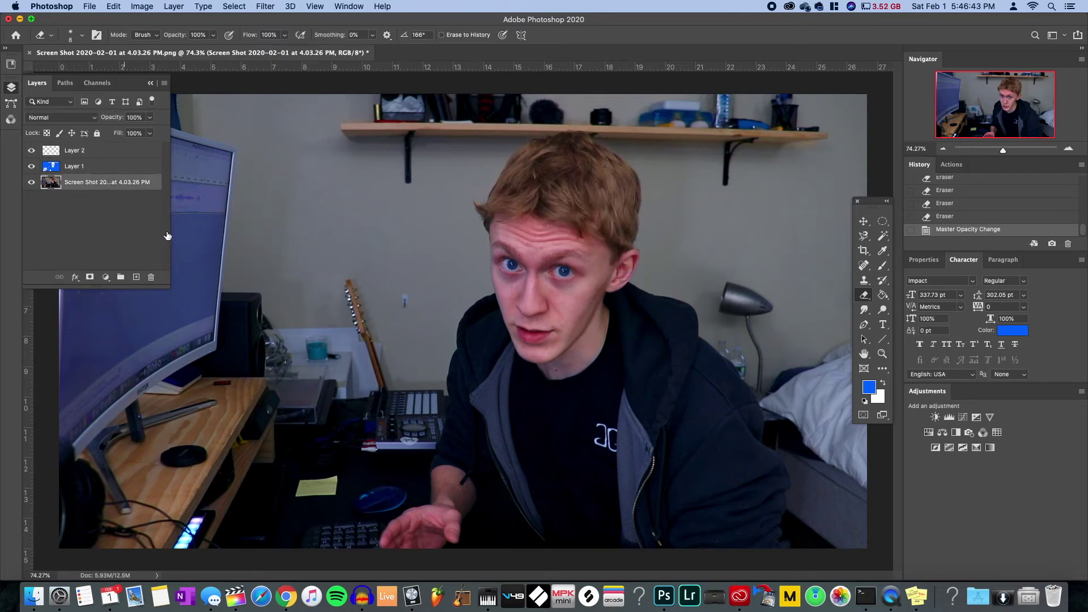
click(1002, 596)
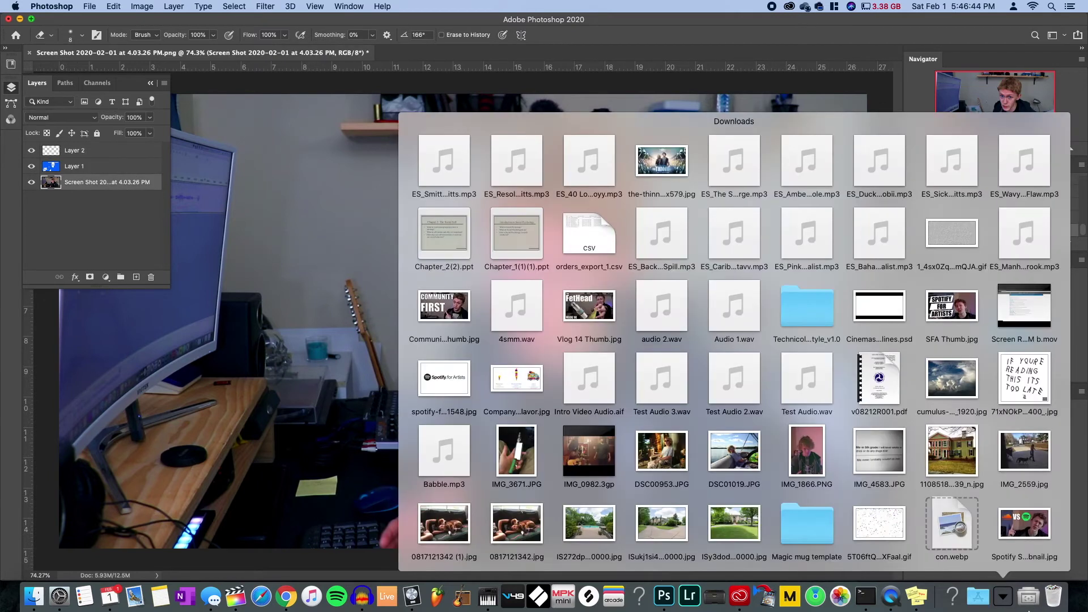
click(1003, 597)
click(1028, 596)
drag(453, 172, 362, 309)
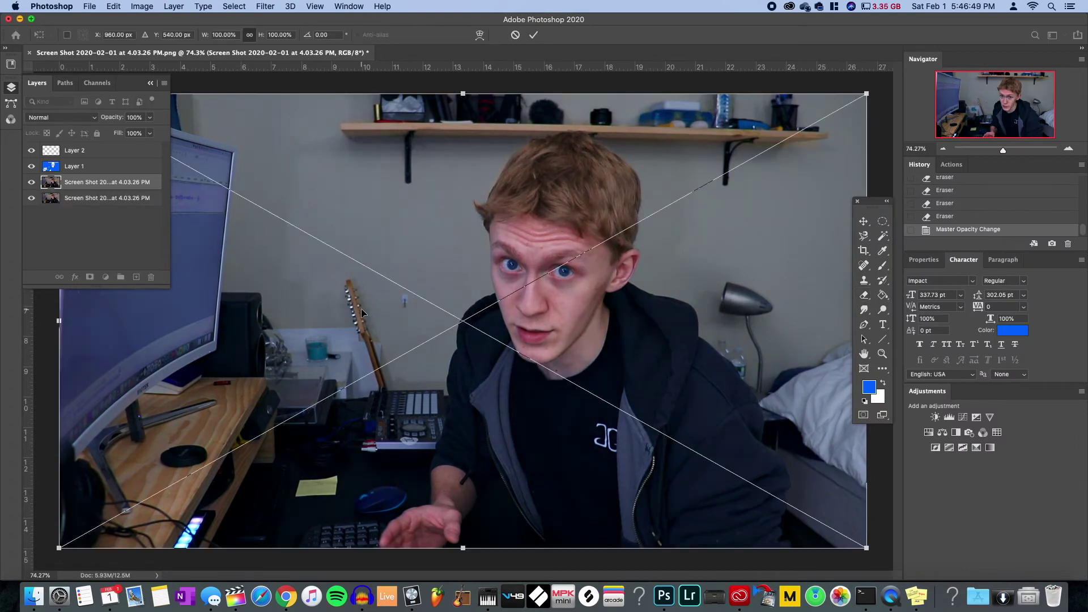
key(Return)
drag(120, 184, 90, 145)
- Compare the edit with the original photo, then leave the original hidden and move it below all other layers
click(31, 151)
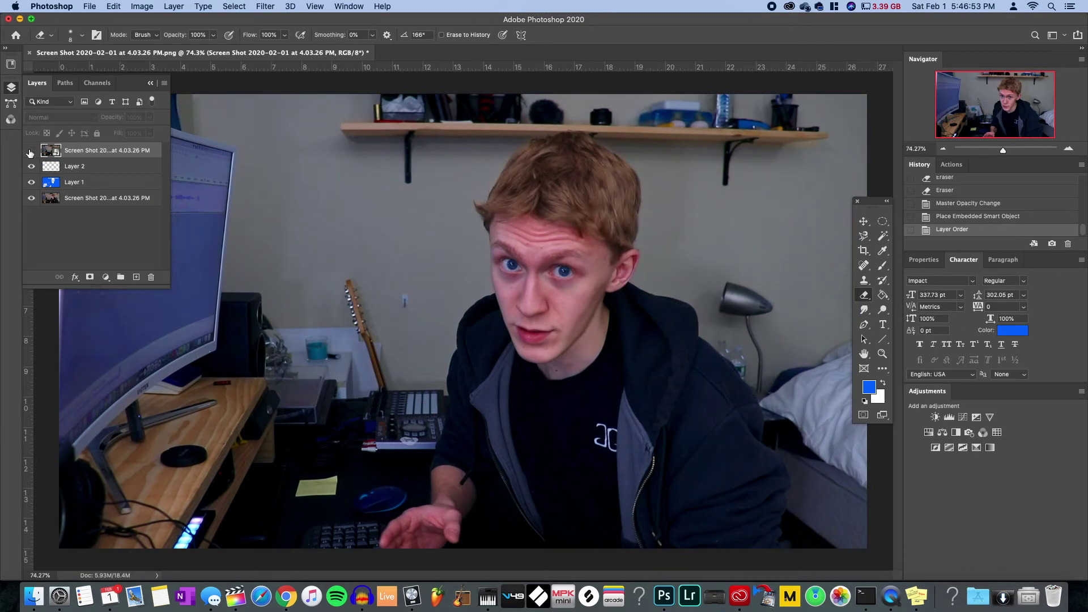
click(30, 151)
click(31, 151)
click(31, 151)
click(31, 151)
drag(114, 153, 114, 213)
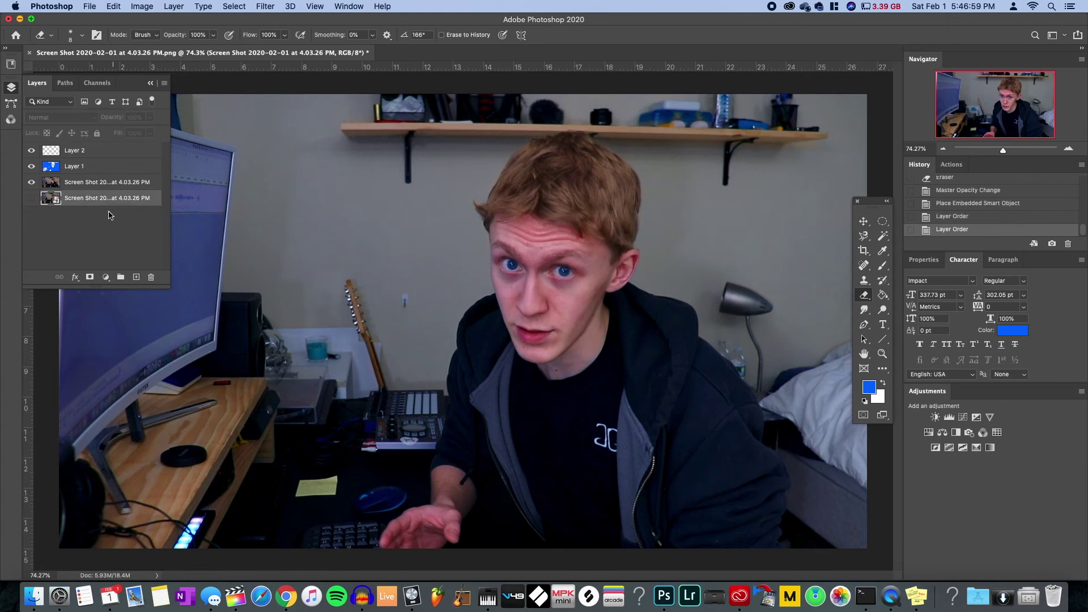
- Try to combine the three edited layers into one smart object and rasterize it
click(55, 154)
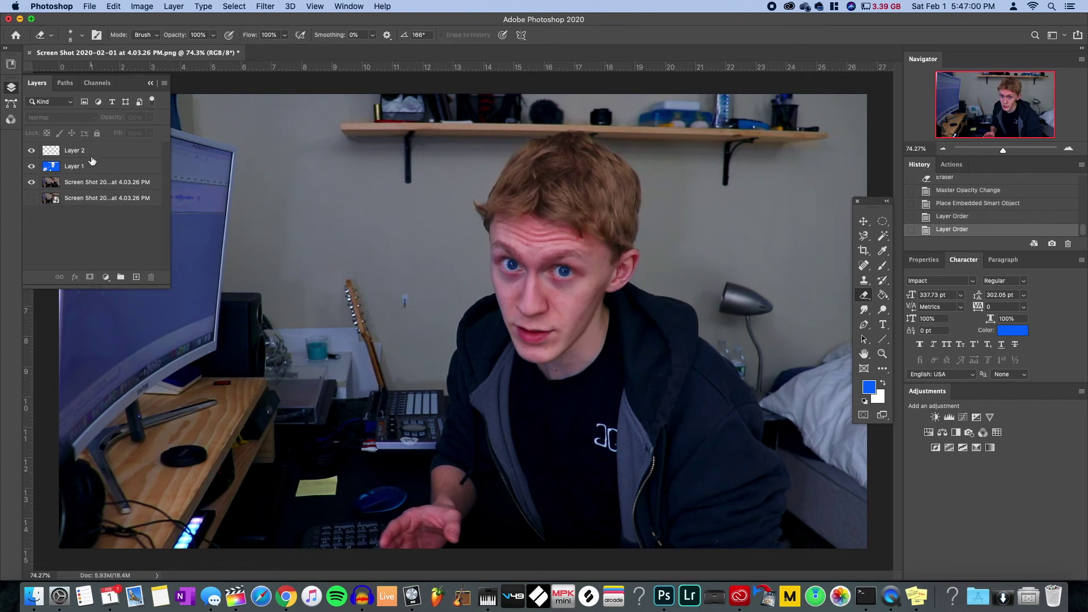
shift+click(94, 187)
right_click(94, 187)
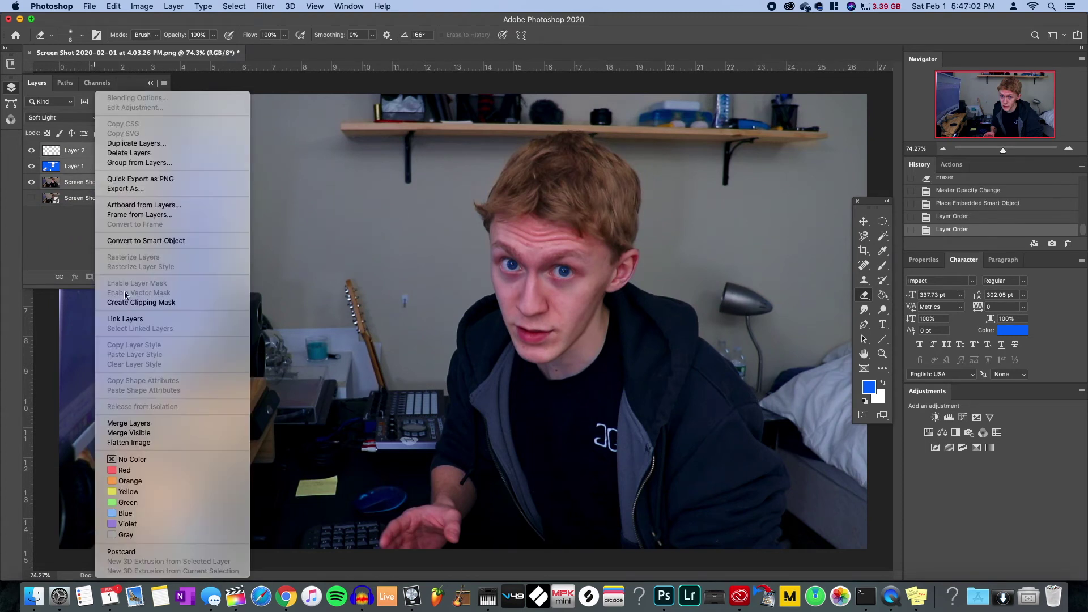
click(162, 242)
right_click(101, 155)
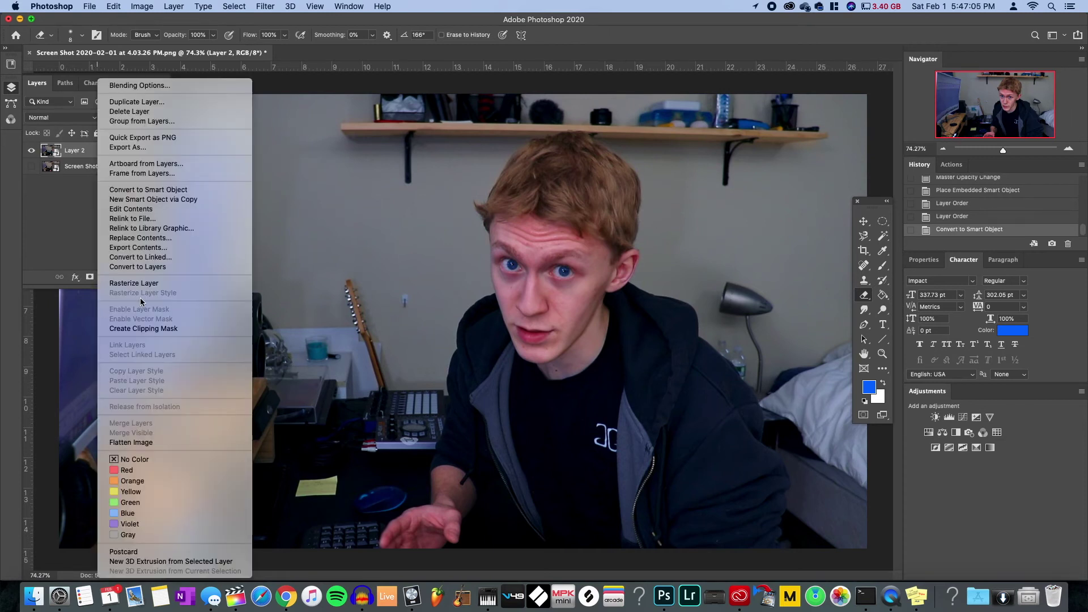
click(178, 283)
click(92, 201)
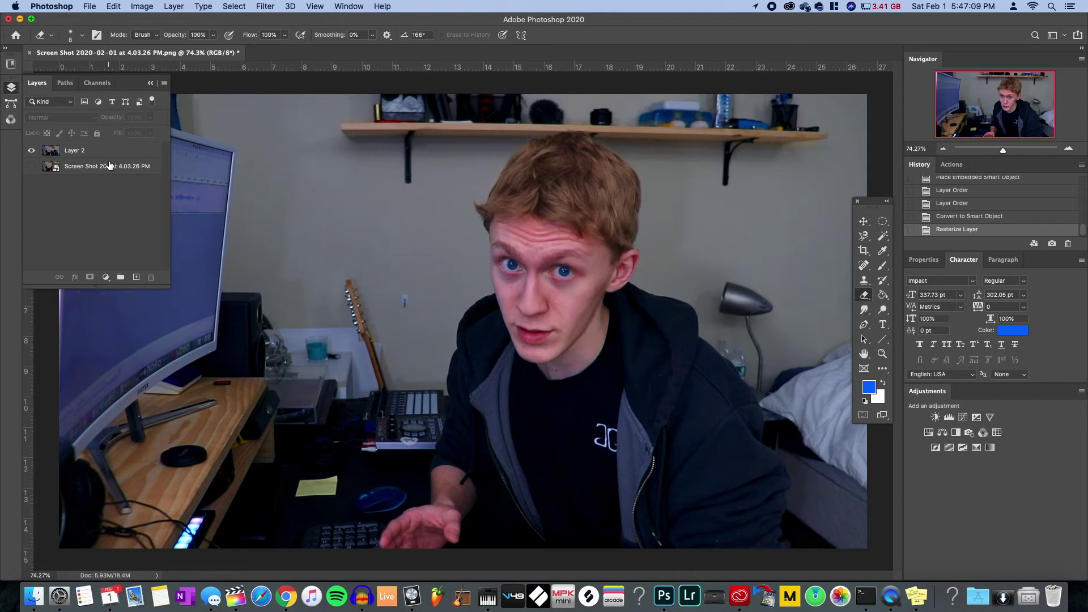
key(ctrl+z)
key(ctrl+z)
- Merge Layer 2, Layer 1 and the edited photo layer into a single layer
click(93, 153)
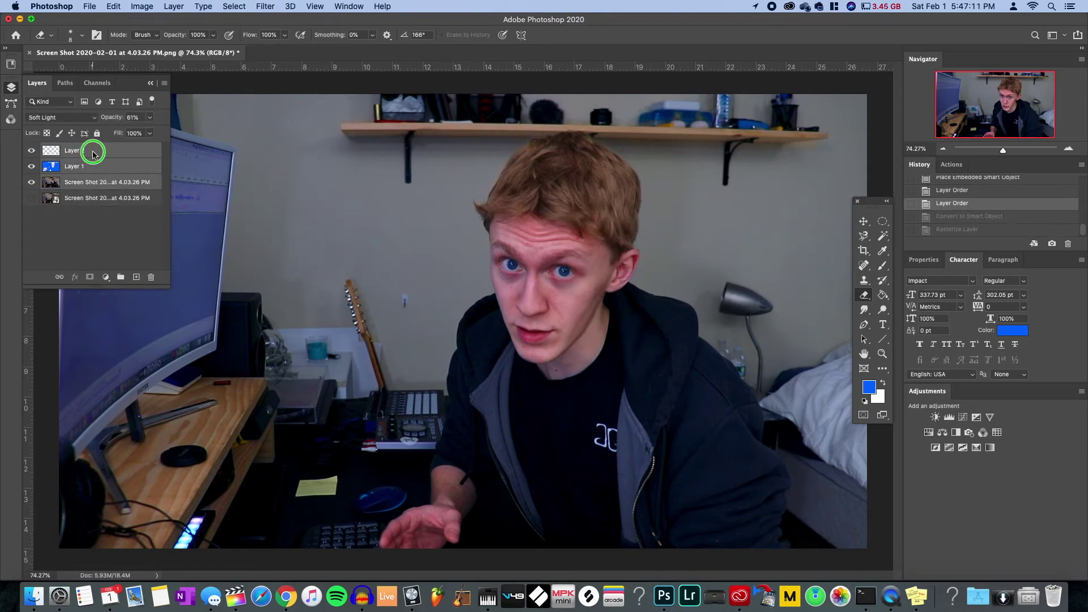
right_click(93, 153)
click(130, 424)
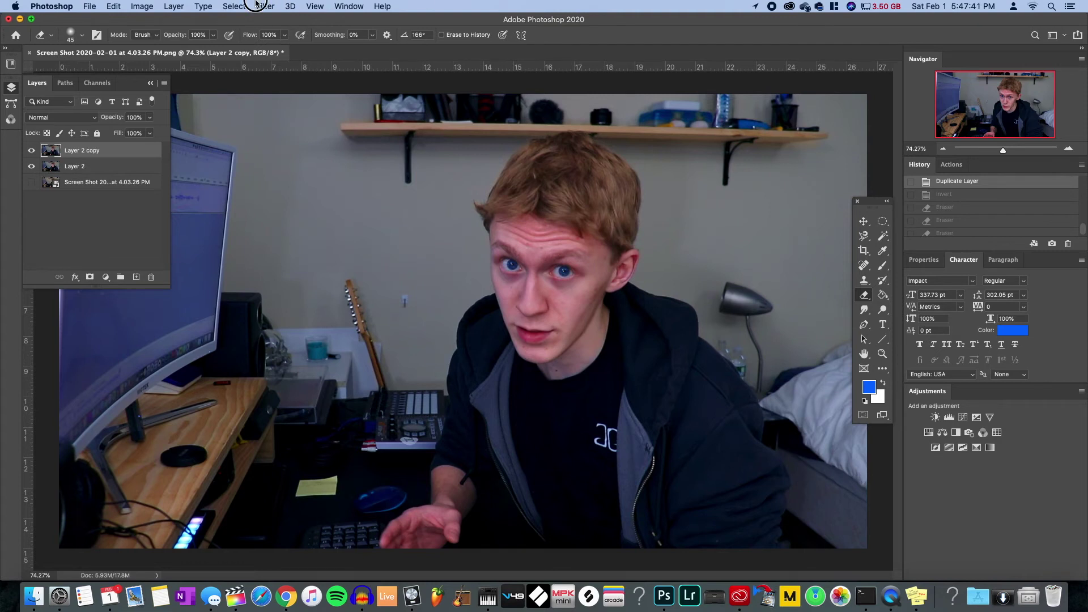
- Apply a Gaussian Blur with a 5.4-pixel radius to the duplicate of the merged layer
click(256, 3)
mouse_move(309, 145)
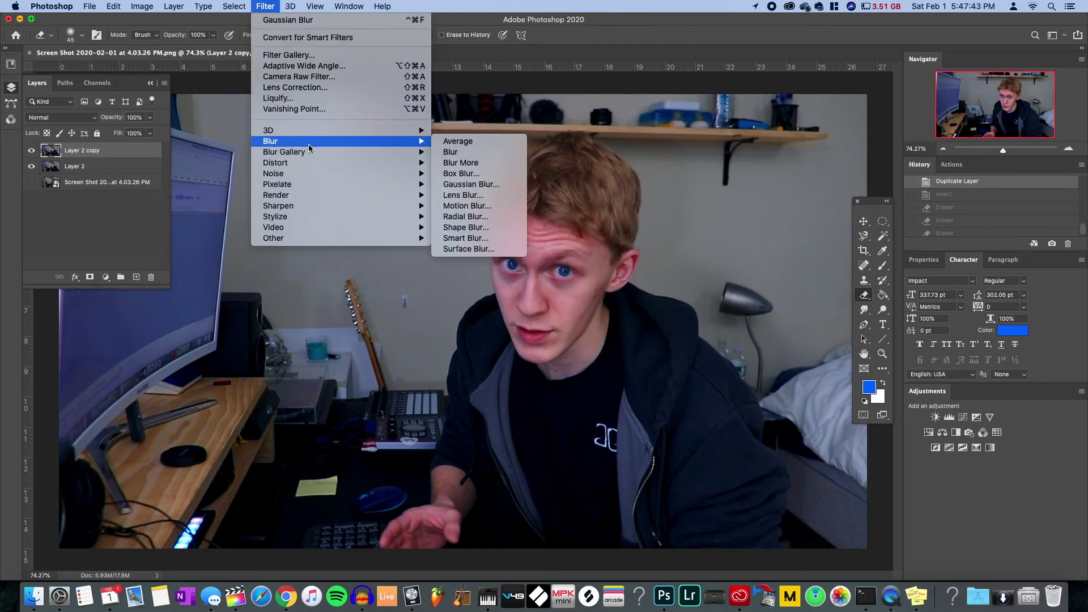
click(485, 185)
drag(913, 282, 918, 284)
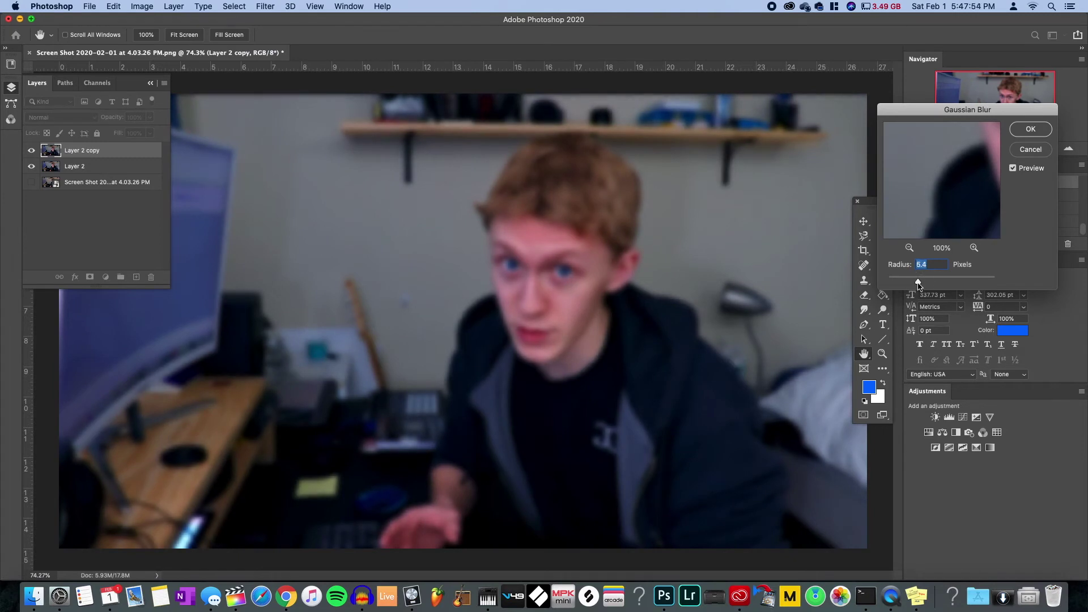
click(1032, 130)
- Erase the person's head, torso and arms from the blurred copy, cleaning the edge beside the hair and face
key(e)
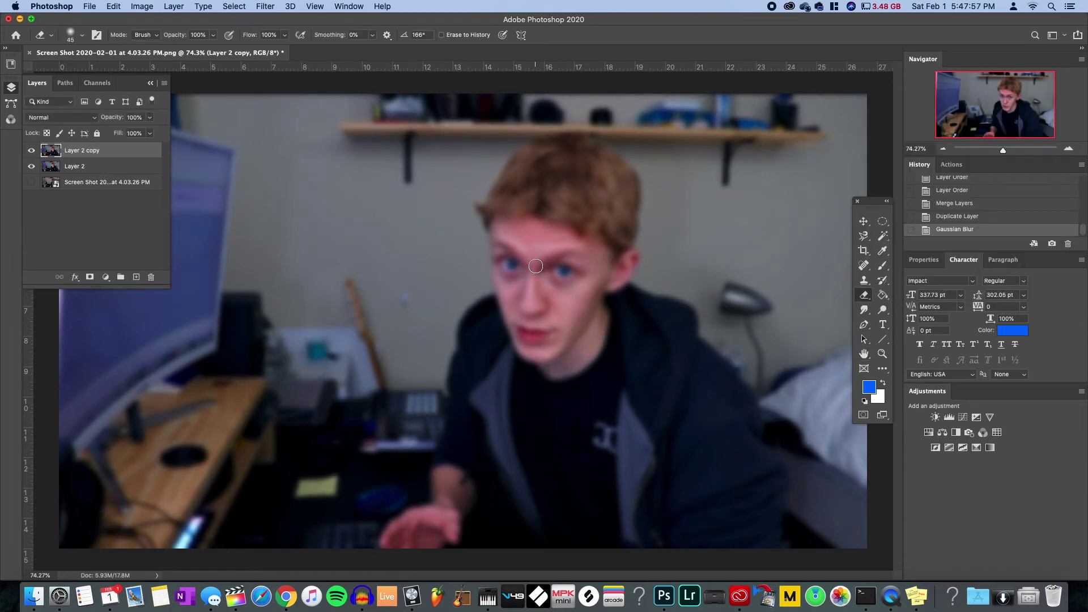
mouse_move(536, 266)
mouse_down()
mouse_move(526, 228)
mouse_move(539, 210)
mouse_up()
key(bracketright)
key(bracketright)
key(bracketright)
key(bracketright)
key(bracketright)
key(bracketright)
key(bracketright)
key(bracketright)
mouse_move(553, 321)
mouse_down()
mouse_move(544, 187)
mouse_move(527, 170)
mouse_move(616, 261)
mouse_up()
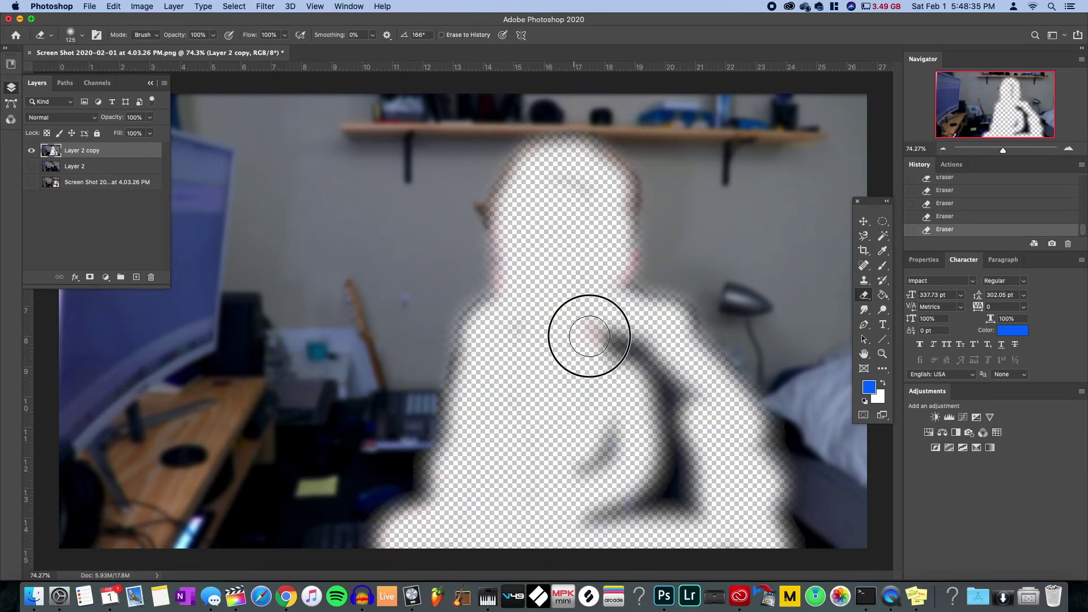
drag(477, 205, 499, 255)
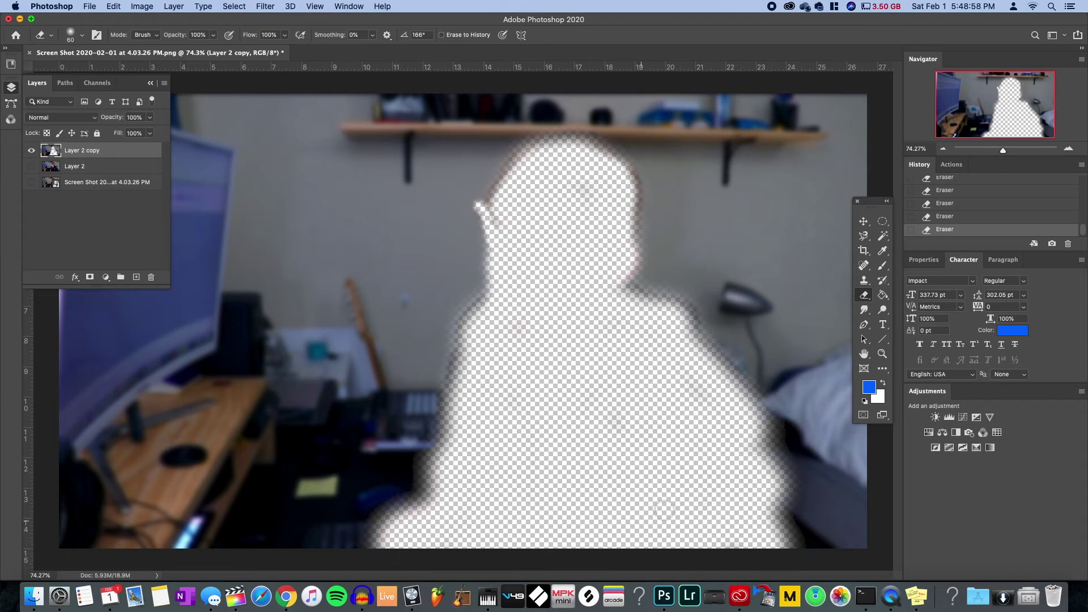
- Show the sharp merged layer, erase the remaining blur along the top of the hair, and check the blurred copy's cutout
click(31, 167)
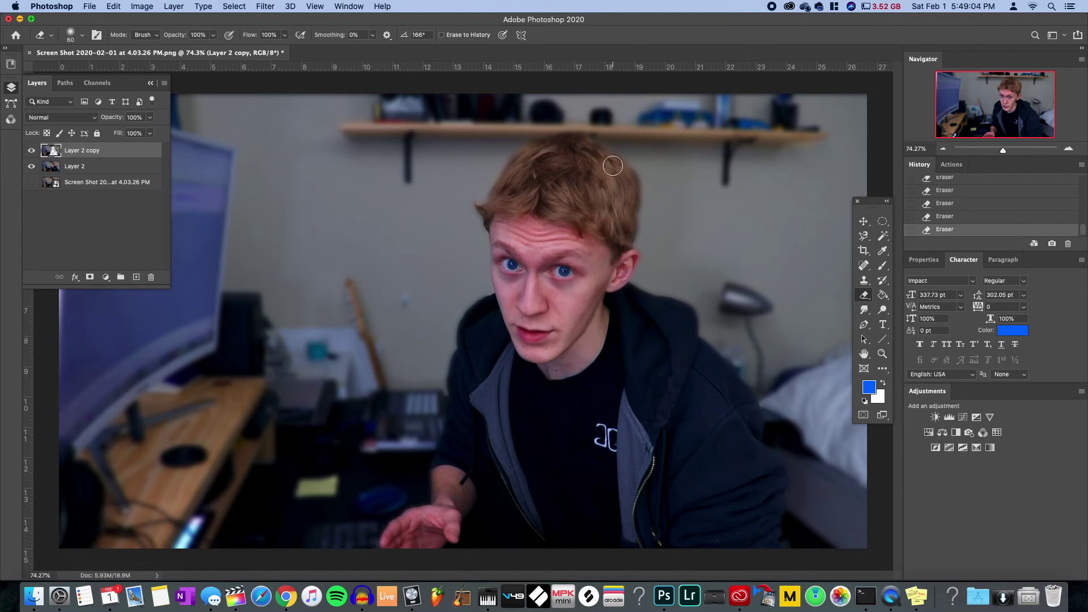
drag(575, 146, 536, 153)
click(30, 168)
click(30, 168)
click(30, 168)
click(30, 167)
- Convert the blurred copy and the sharp merged layer into one smart object
click(861, 221)
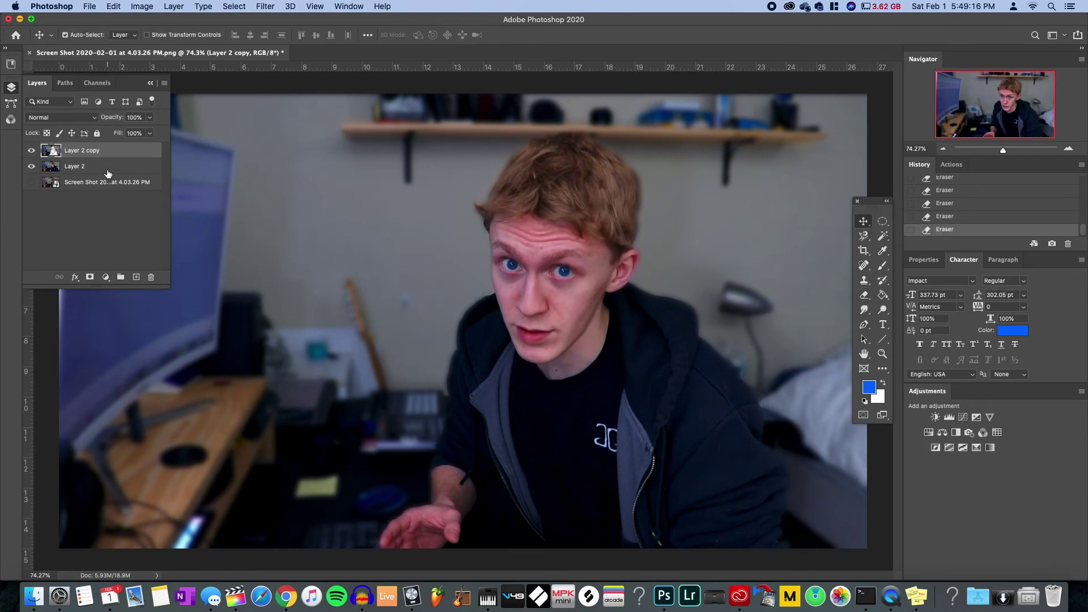
shift+click(107, 167)
right_click(108, 166)
click(344, 239)
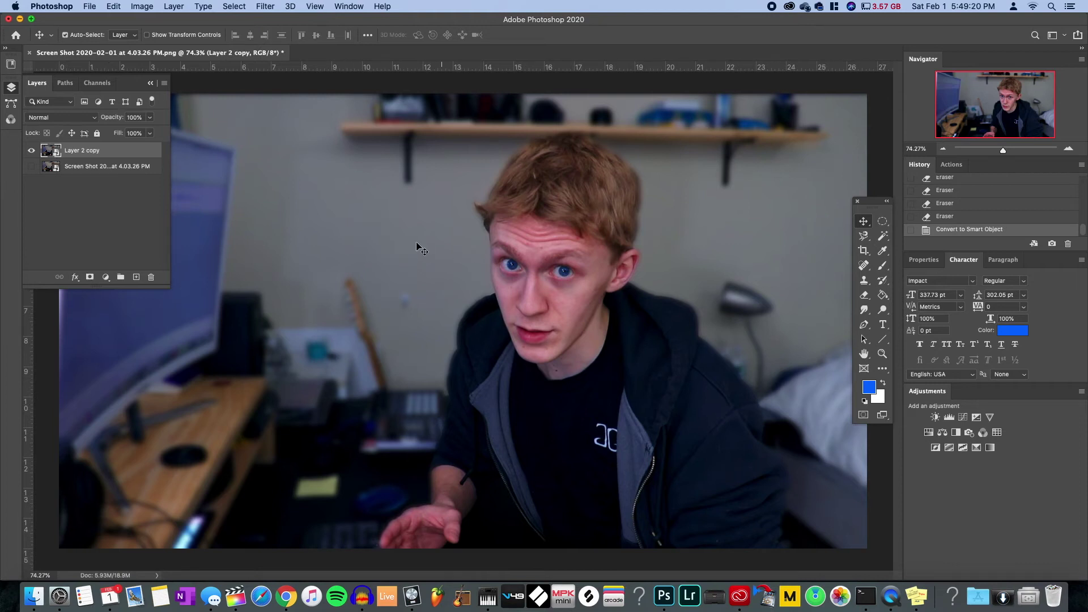
- Enlarge the combined photo beyond the canvas edges with Free Transform
key(super+t)
key(super+minus)
key(super+minus)
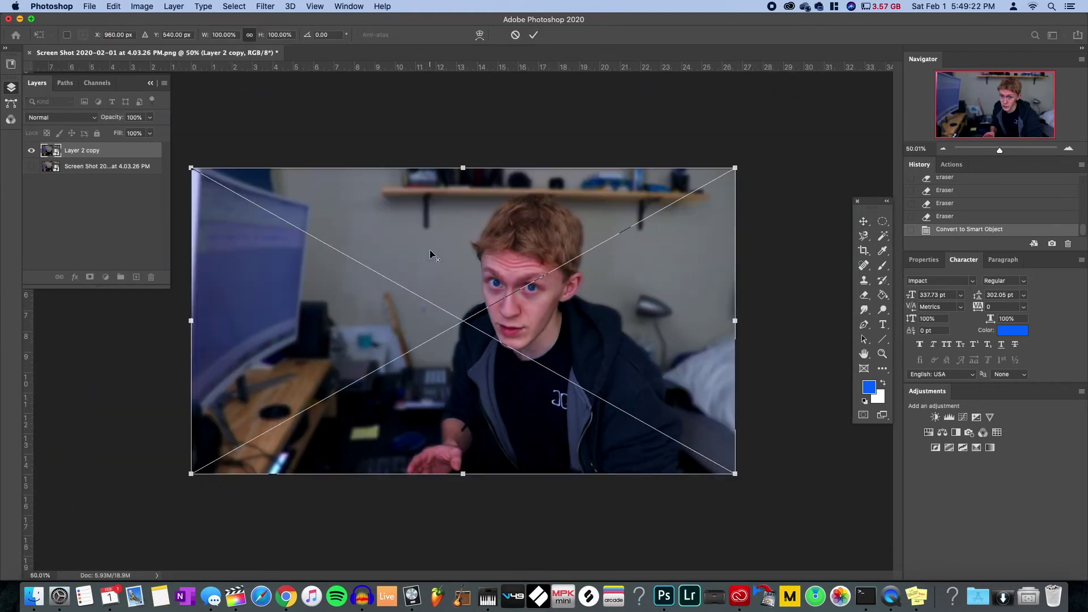
drag(182, 159, 133, 132)
drag(411, 298, 417, 309)
drag(797, 519, 805, 524)
key(Return)
- Reposition the enlarged photo so the person sits right of centre with empty background beside the face
drag(668, 397, 612, 400)
drag(354, 336, 355, 340)
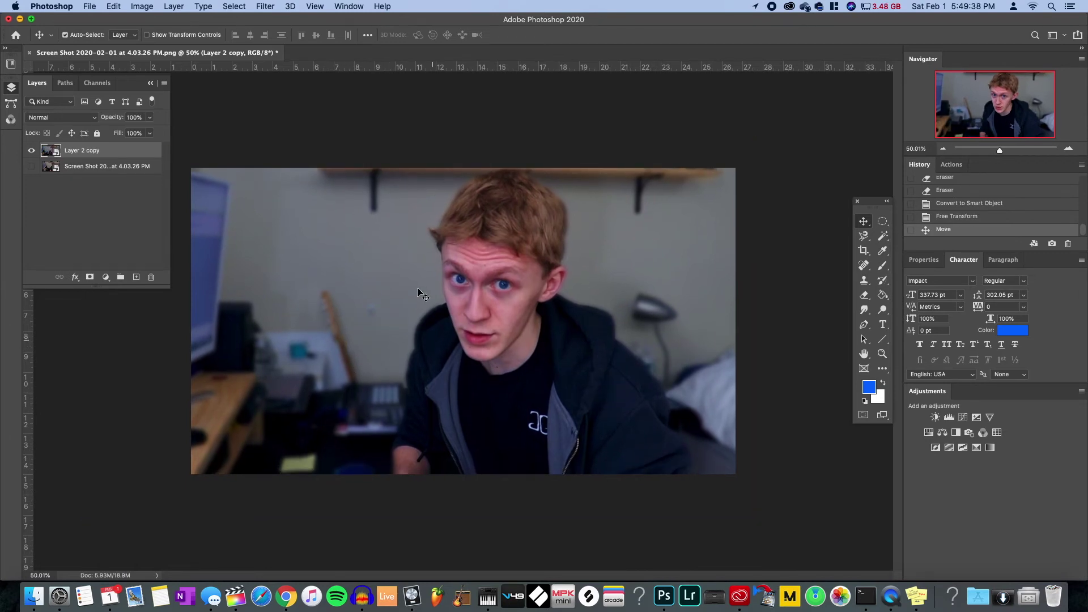
drag(501, 312, 471, 321)
drag(464, 392, 477, 395)
- Add the title "Dear Musicians" in Impact at 337.73 pt over the photo and colour it black
key(t)
click(323, 303)
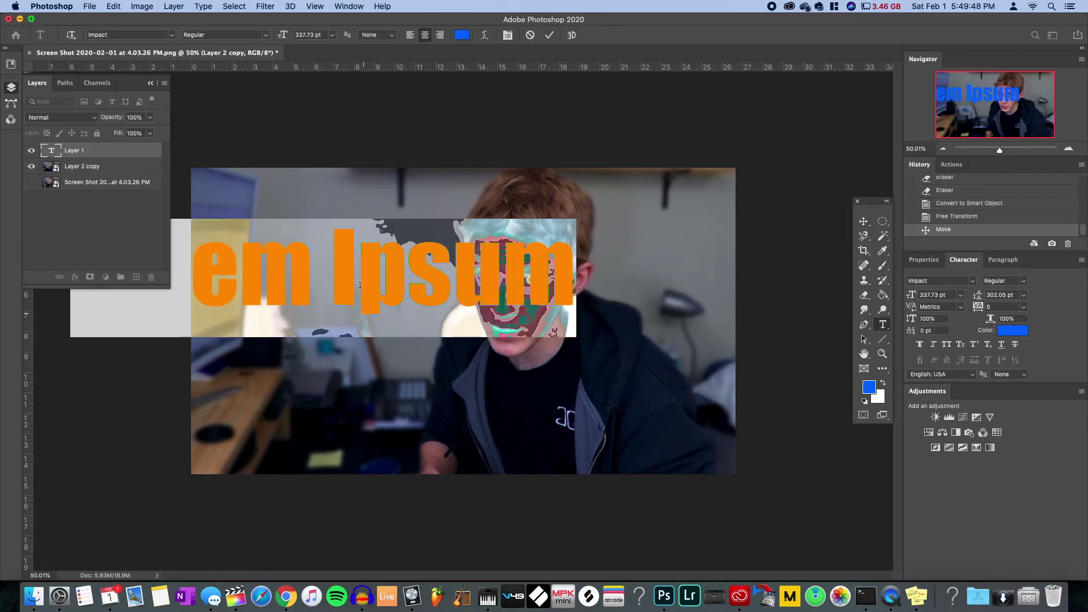
text(Dear Mu)
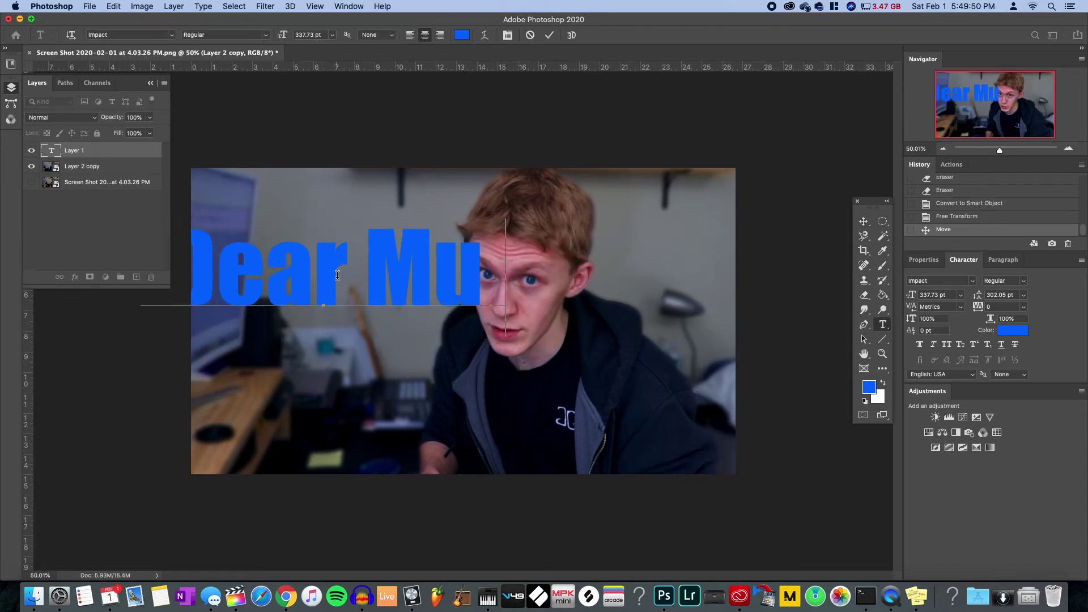
text(sicians)
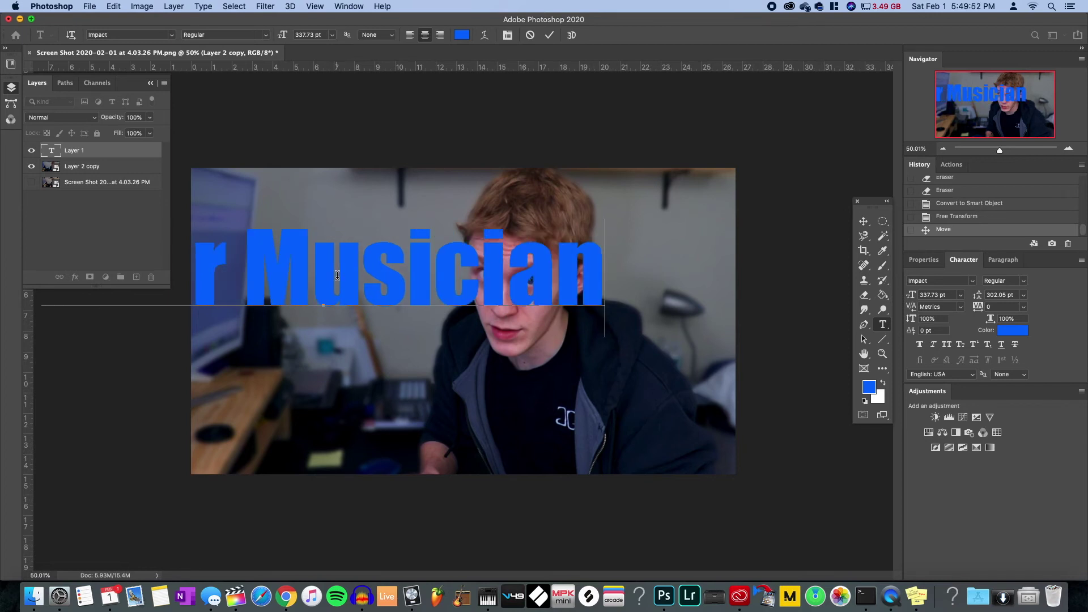
key(super+a)
key(super+Return)
key(d)
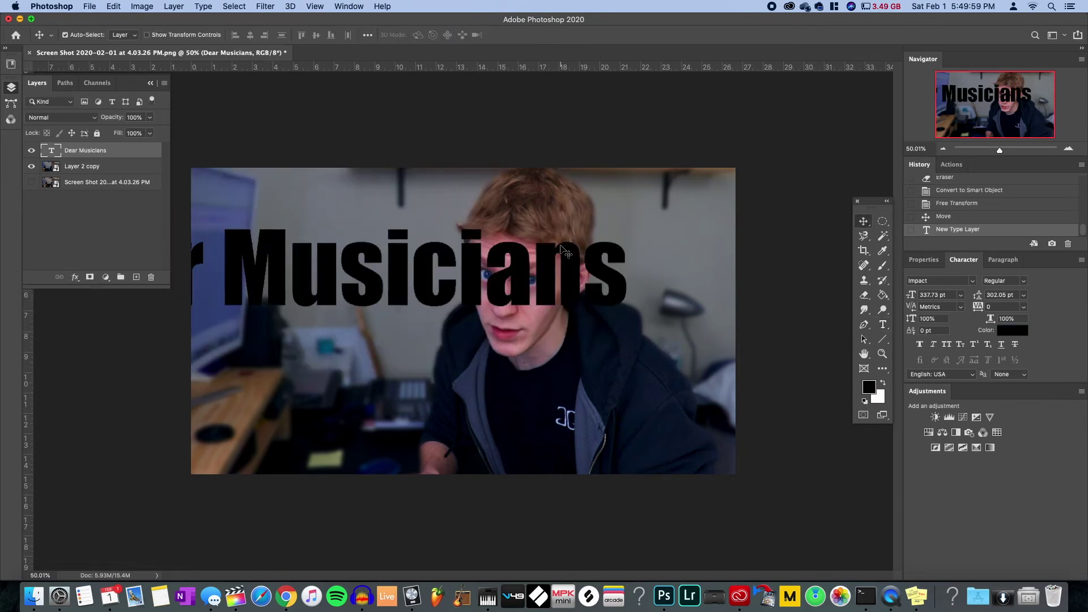
- Restyle the title in white, with "Musicians" on its own second line at 250 pt
click(322, 266)
key(x)
key(Home)
key(shift+End)
key(super+shift+comma)
key(super+shift+comma)
key(super+shift+comma)
key(super+shift+comma)
key(super+shift+comma)
key(super+shift+comma)
key(super+shift+comma)
key(super+shift+comma)
key(super+shift+comma)
key(super+shift+comma)
key(super+shift+comma)
click(332, 35)
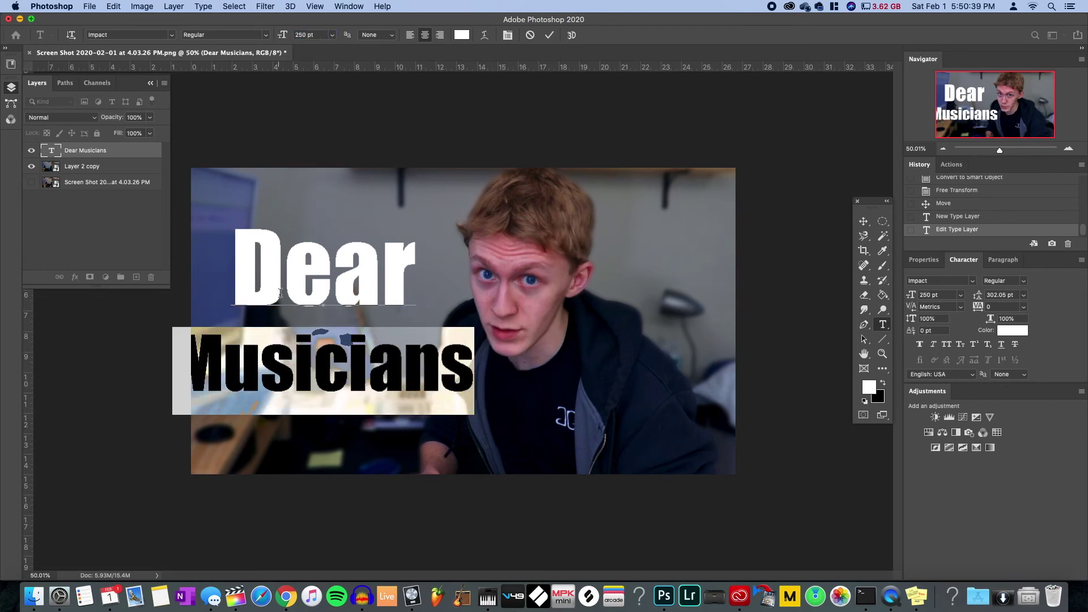
- Shrink the word "Dear" in the title down to 0.01 pt
key(Up)
key(shift+Home)
click(333, 34)
click(311, 35)
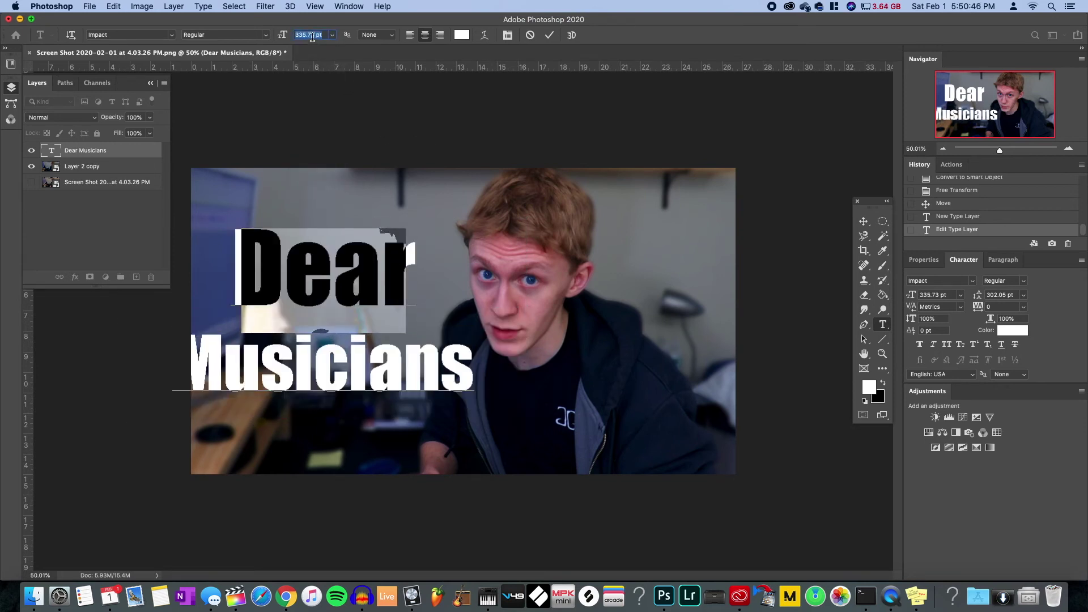
key(Down)
key(Down)
key(Down)
key(Down)
key(Down)
key(Down)
key(Down)
key(Down)
key(Down)
key(Down)
key(Down)
key(Down)
key(Down)
key(Down)
key(Down)
key(Down)
key(Down)
key(Down)
key(Down)
key(Down)
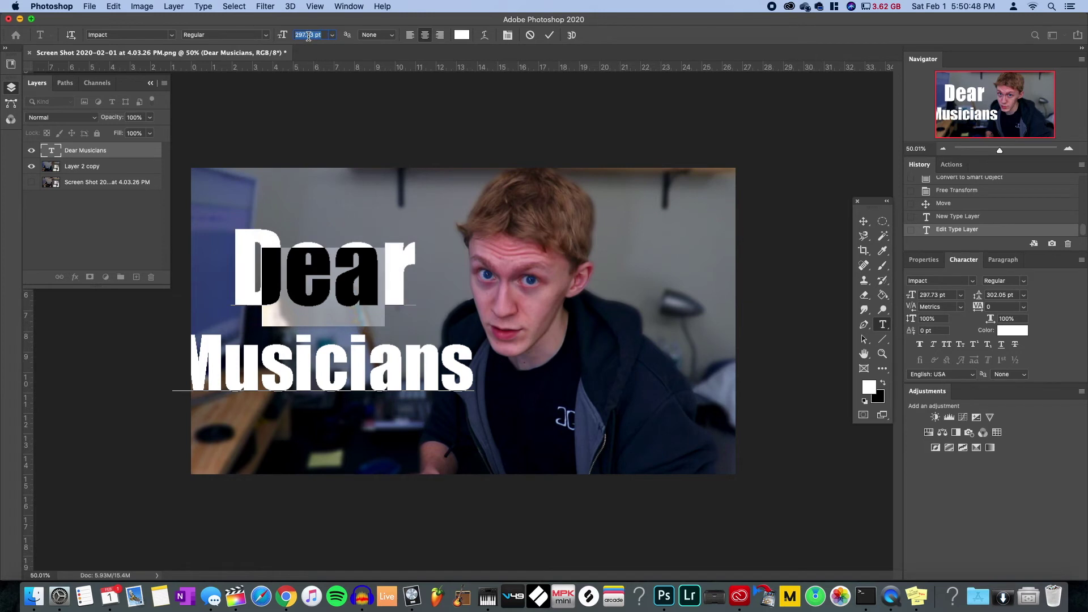
key(Down)
key(Down)
key(Down)
key(Down)
key(Down)
key(Down)
key(Down)
key(Down)
key(Down)
key(Down)
key(Down)
key(Down)
key(Down)
key(Down)
key(Down)
key(Down)
key(Down)
key(Down)
key(Down)
key(Down)
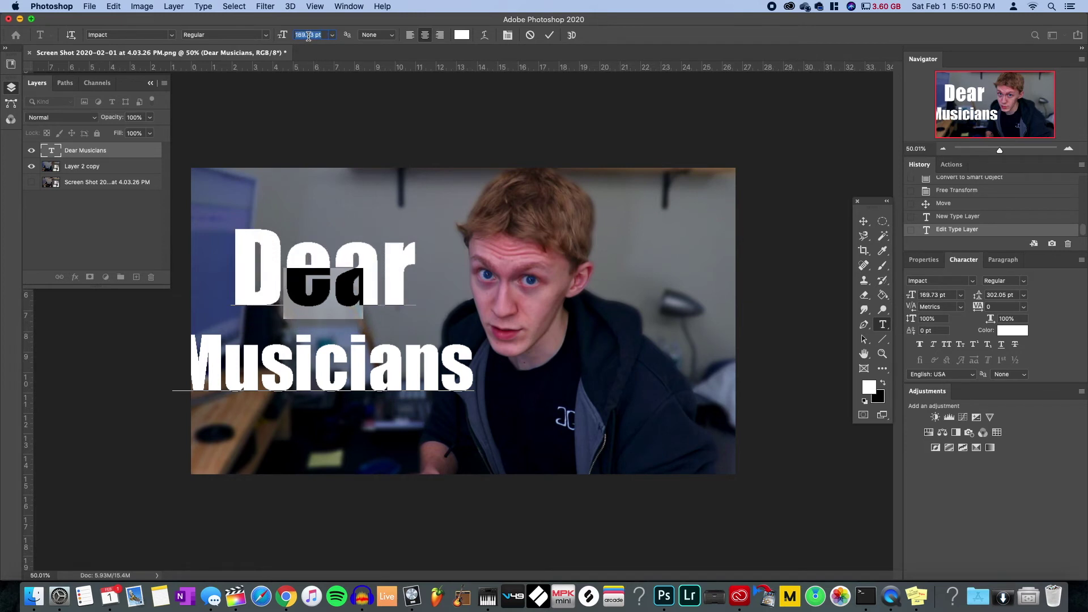
key(Down)
key(Down)
key(Down)
key(Down)
key(Down)
key(Down)
key(Down)
key(Down)
key(Down)
key(Down)
key(Down)
key(Down)
key(Down)
key(Down)
key(Down)
key(Down)
key(Down)
key(Down)
key(Down)
key(Down)
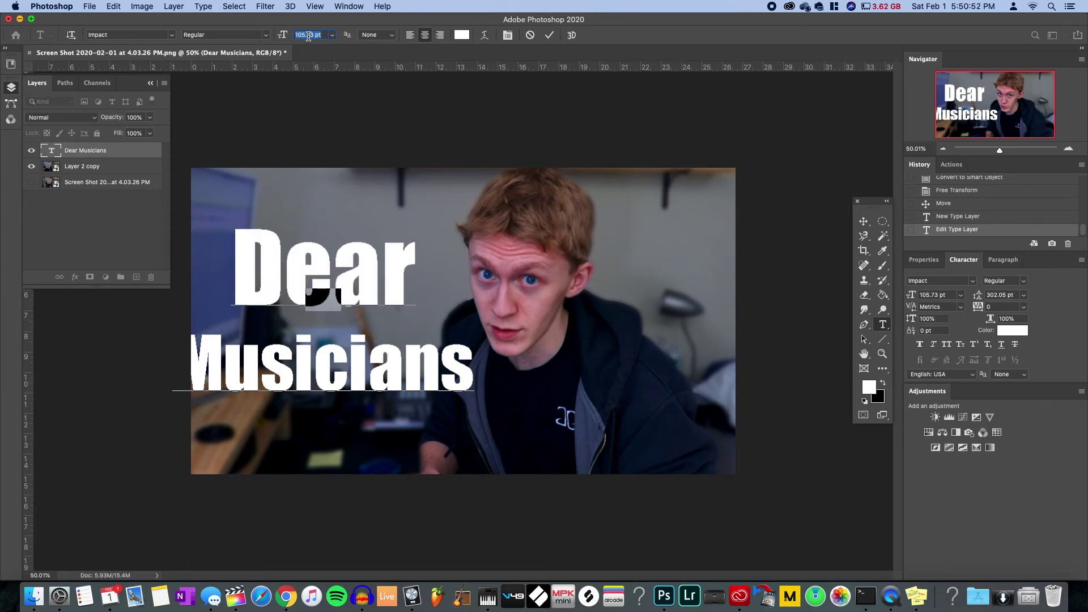
key(Down)
key(Down)
key(Down)
key(Down)
key(Down)
key(Down)
key(Down)
key(Down)
key(Down)
key(Down)
key(Down)
key(Down)
key(Down)
key(Down)
key(Down)
key(Down)
key(Down)
key(Down)
key(Down)
key(Down)
key(Down)
key(Down)
key(Down)
key(Down)
key(Down)
key(Down)
key(Down)
key(Down)
key(Down)
key(Down)
key(Down)
key(Down)
key(Down)
key(Down)
key(Down)
key(Down)
key(Down)
key(Down)
key(Down)
key(Down)
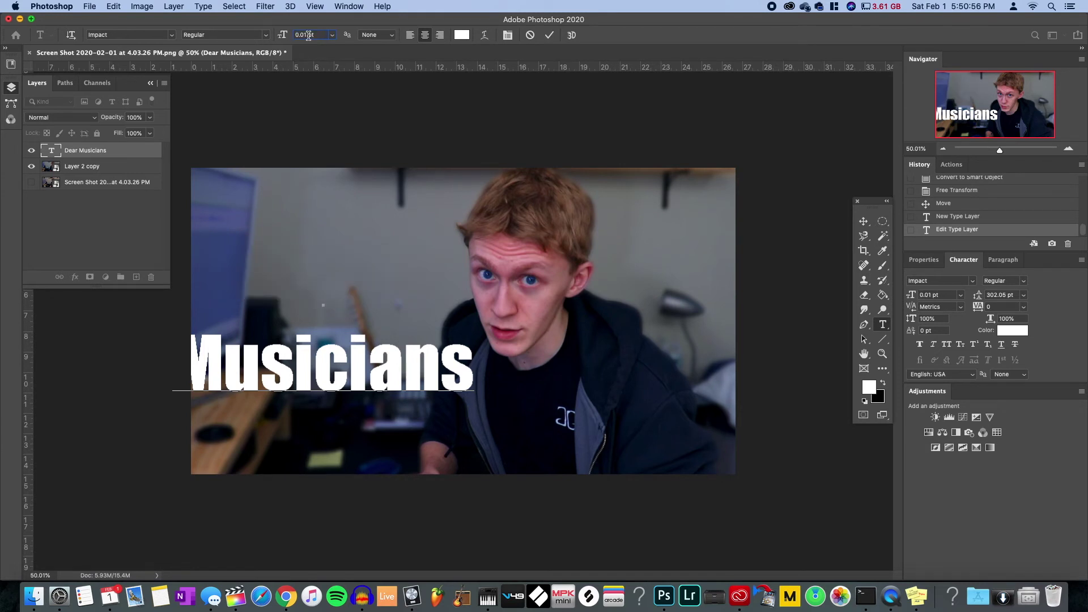
- Enlarge the word "Dear" until it is nearly as wide as "Musicians" on the line beneath it
click(320, 36)
key(shift+Up)
key(shift+Up)
key(shift+Up)
key(shift+Up)
key(shift+Up)
key(shift+Up)
key(shift+Up)
key(shift+Up)
key(shift+Up)
key(shift+Up)
key(shift+Up)
key(shift+Up)
key(shift+Up)
key(shift+Up)
key(shift+Up)
key(shift+Up)
key(shift+Up)
key(shift+Up)
key(shift+Up)
key(shift+Up)
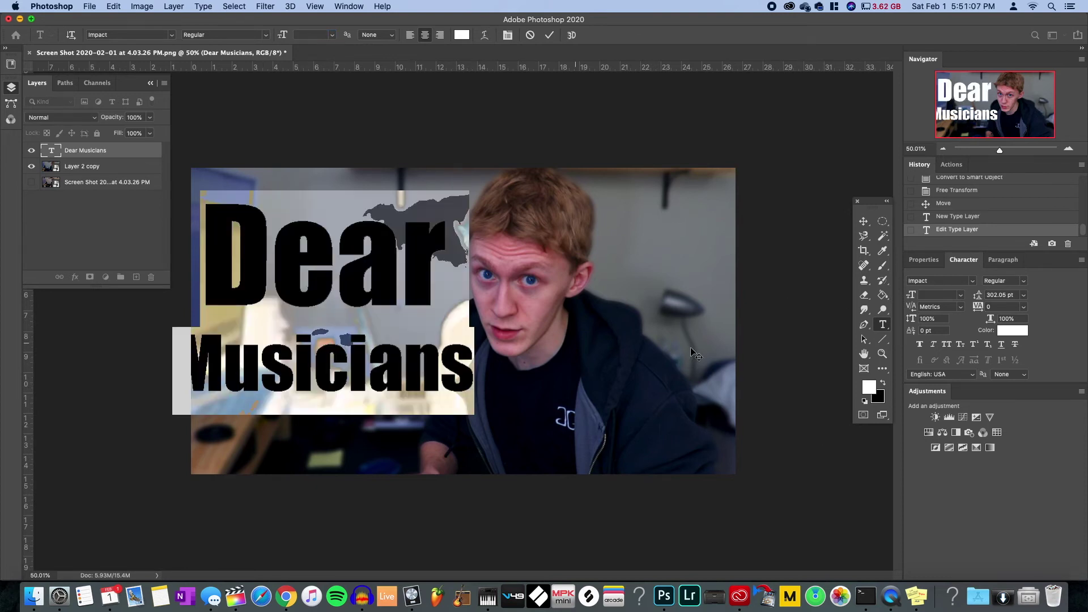
- Scale the title down, left-align both lines with a smaller "Dear", and place it in the photo's upper left corner
drag(475, 415, 453, 392)
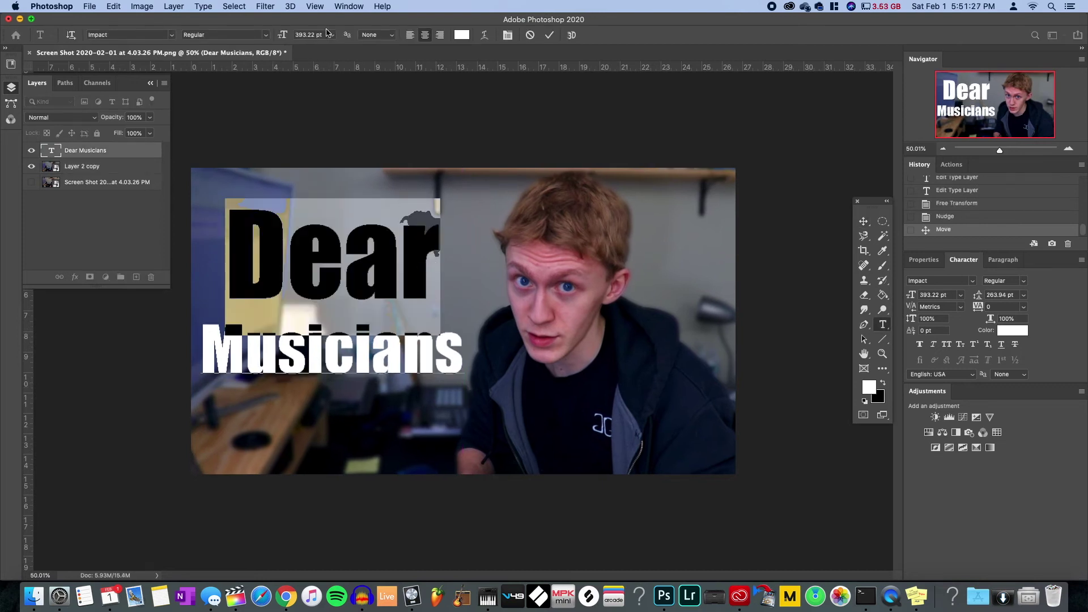
key(super+Return)
key(v)
mouse_move(300, 340)
mouse_down()
mouse_move(238, 329)
mouse_move(299, 321)
mouse_up()
key(t)
click(289, 274)
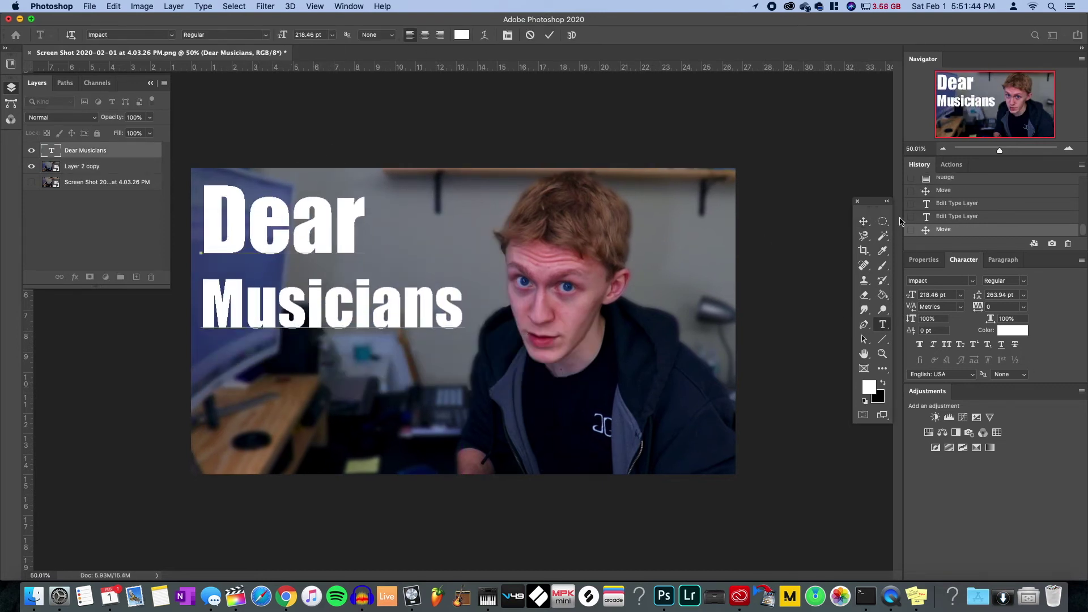
- Convert the finished "Dear Musicians" text layer to a smart object
click(864, 221)
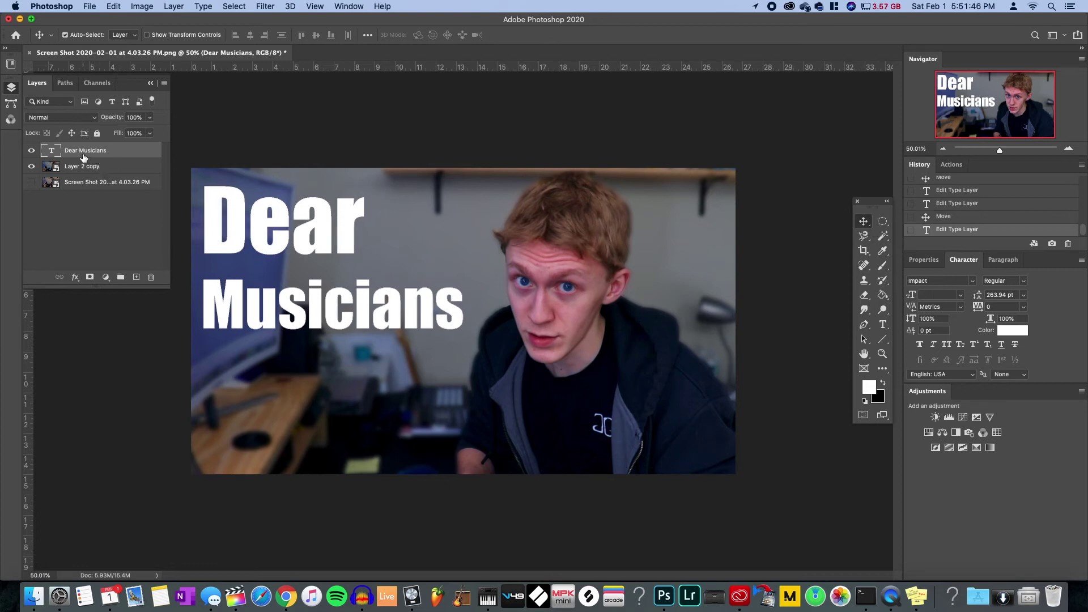
right_click(113, 151)
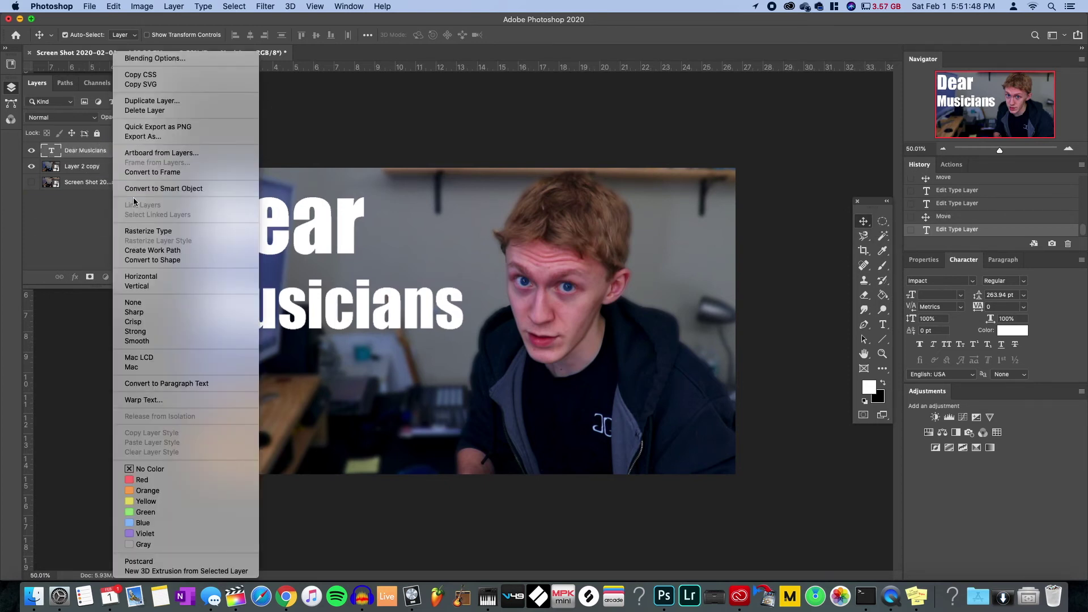
click(128, 191)
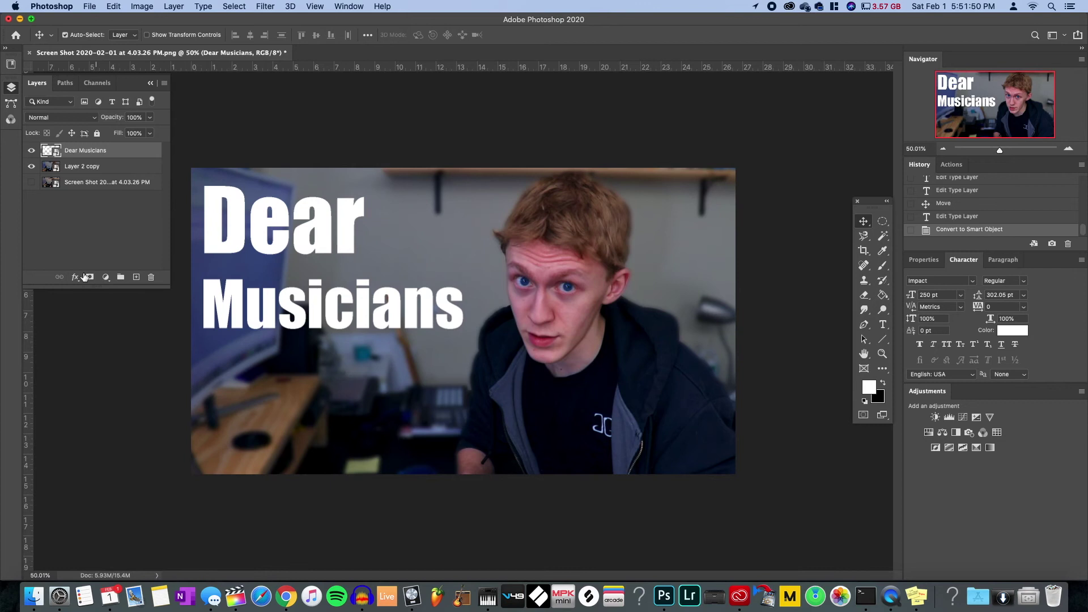
click(75, 277)
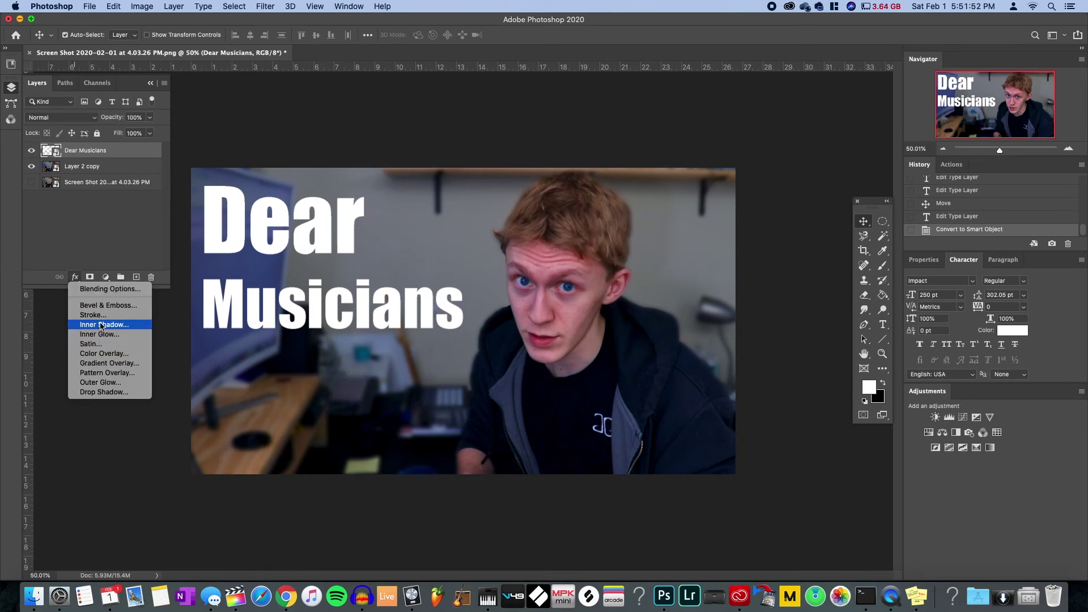
click(100, 382)
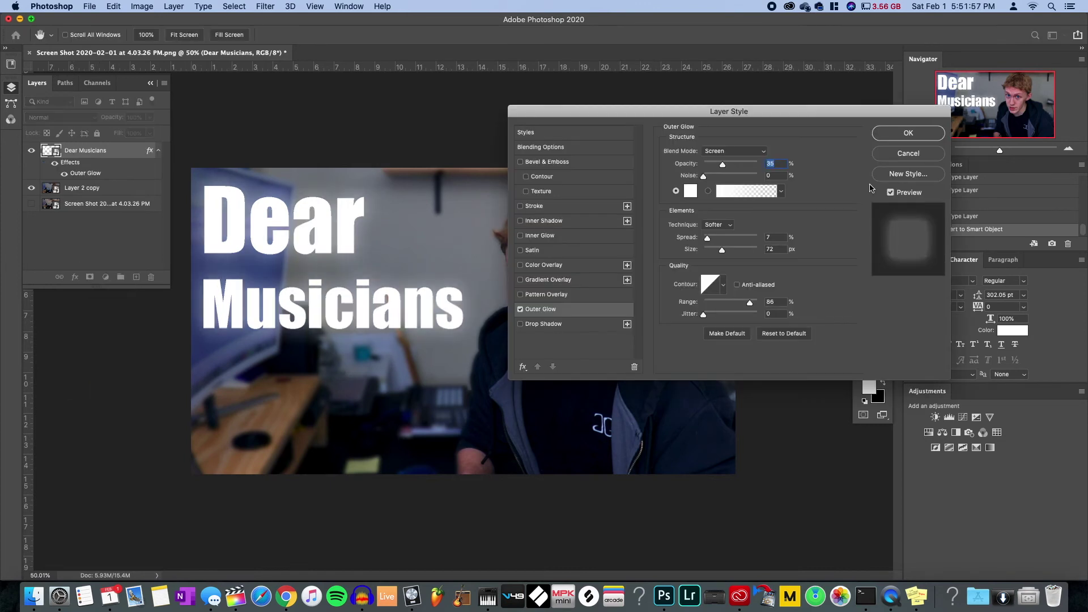
click(932, 154)
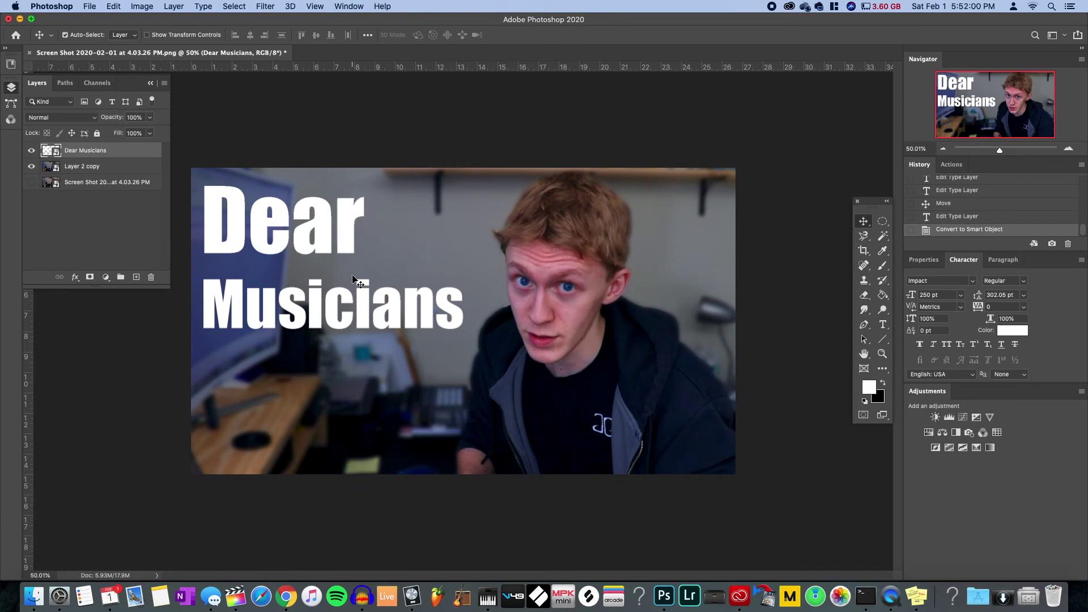
- Duplicate the "Dear Musicians" layer and invert the copy's colours
key(alt+Right)
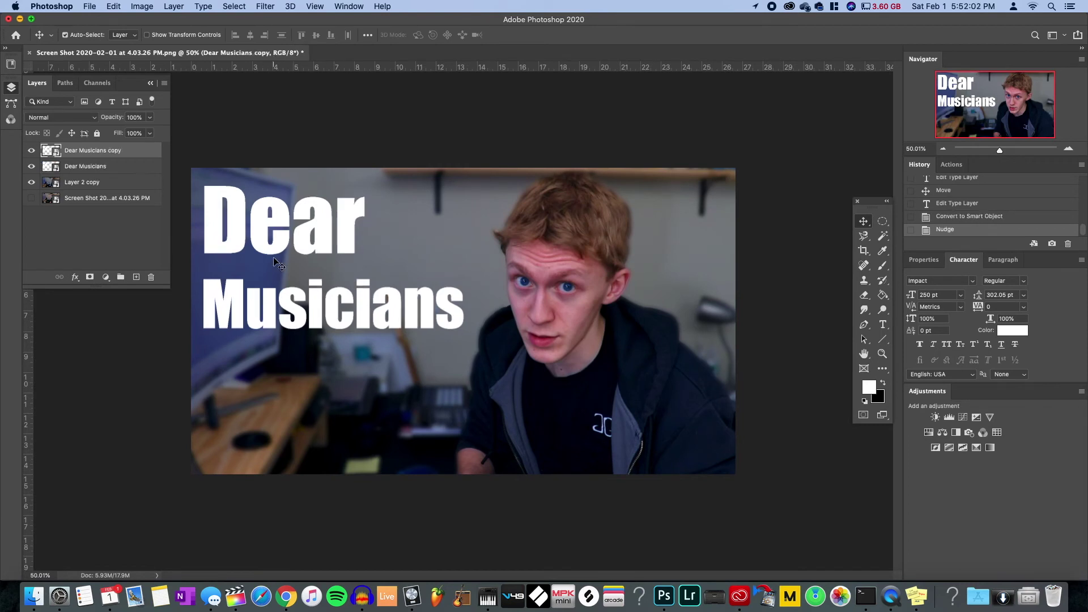
right_click(122, 155)
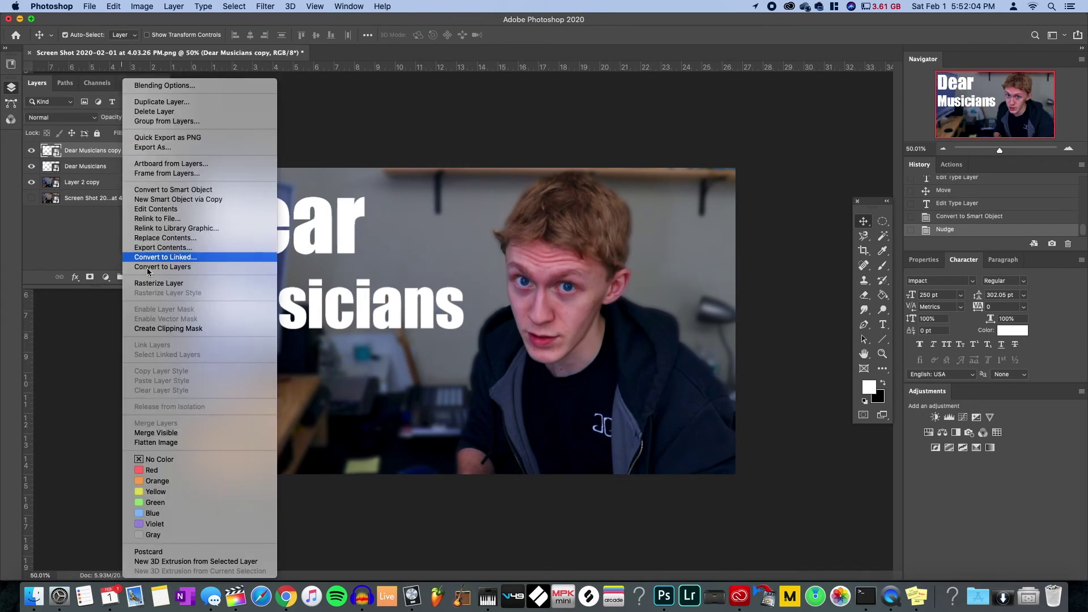
click(108, 250)
key(super+i)
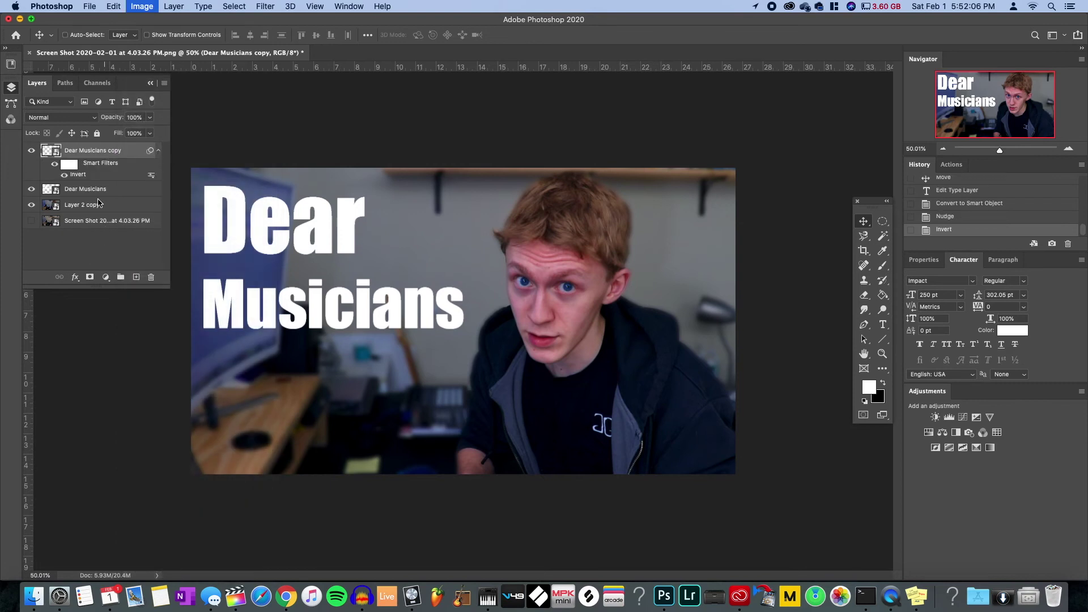
- Rasterize the inverted title copy and place it directly below the original title in the layer order
right_click(86, 151)
click(122, 283)
drag(85, 151, 85, 175)
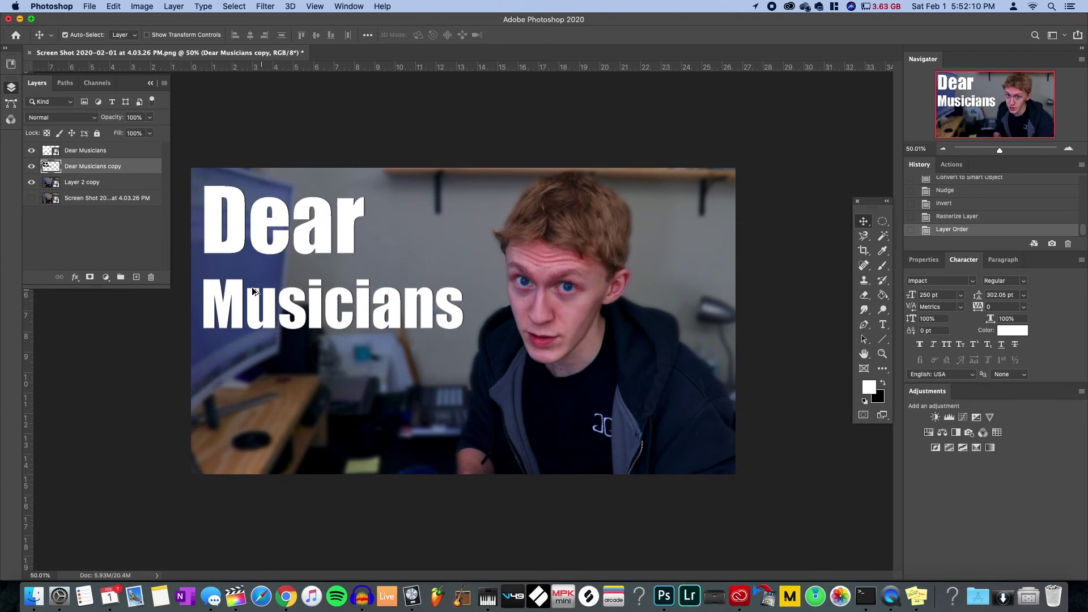
- Nudge the black title copy a few pixels to the right so it forms a thin edge along the white letters
scroll(253, 291, up, 5)
key(shift+Right)
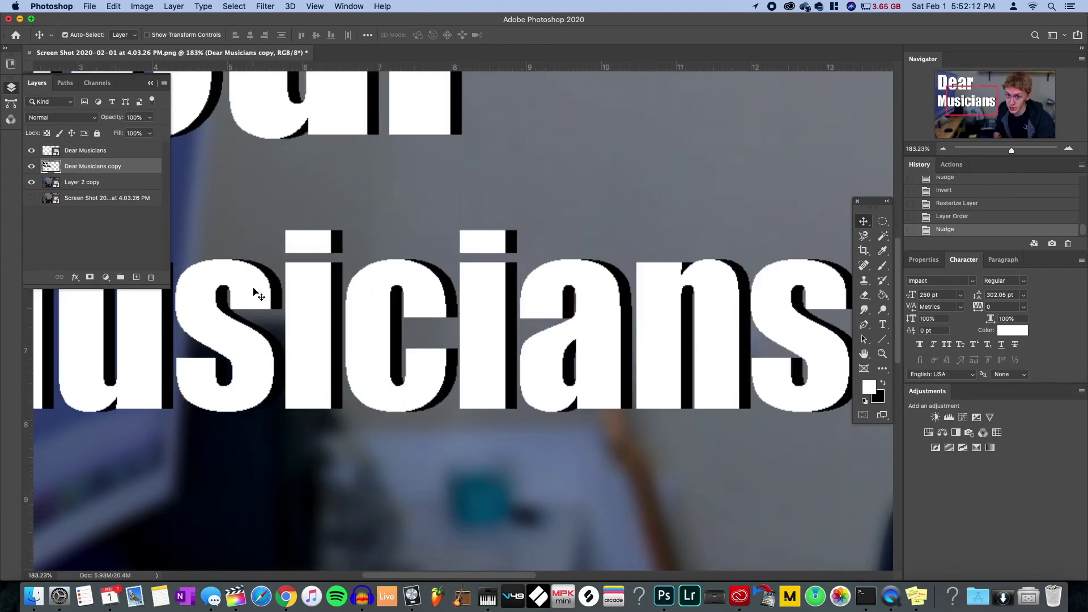
key(Left)
key(Left)
key(Left)
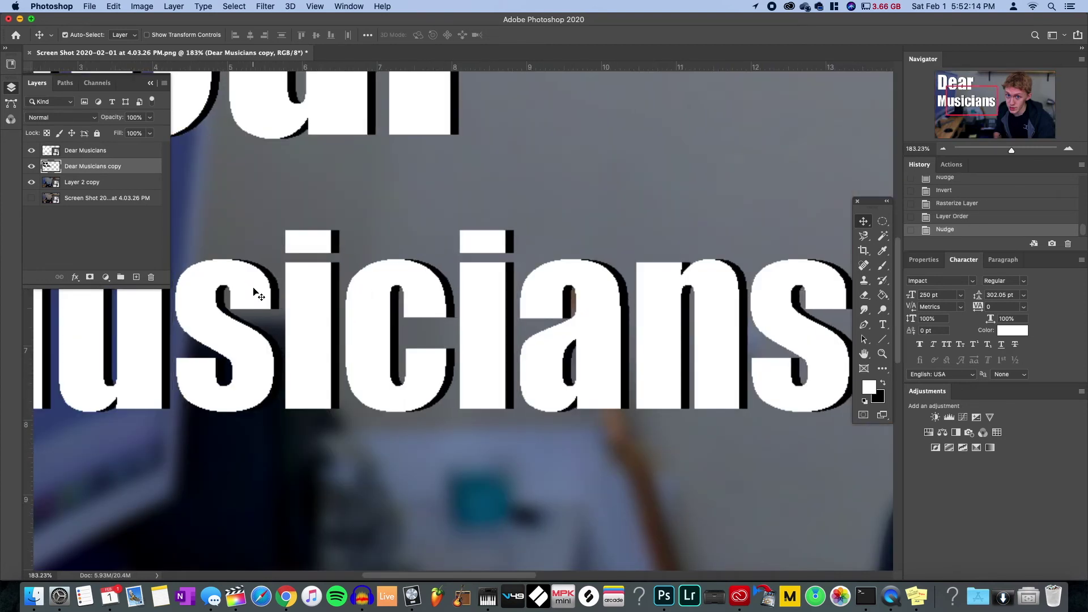
- Duplicate the black title copy and offset the duplicate to the left to outline the letters' left edges
key(alt+Left)
key(Down)
key(Left)
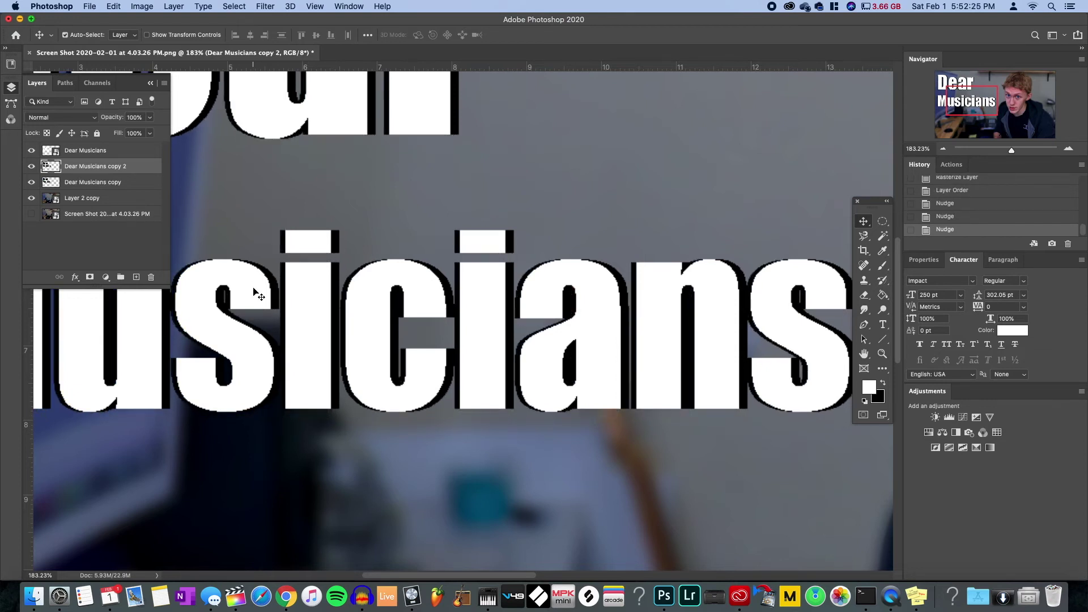
- Duplicate the first black title copy and nudge the duplicate upward to outline the letters' top edges
click(119, 182)
key(alt+Up)
key(Up)
key(Up)
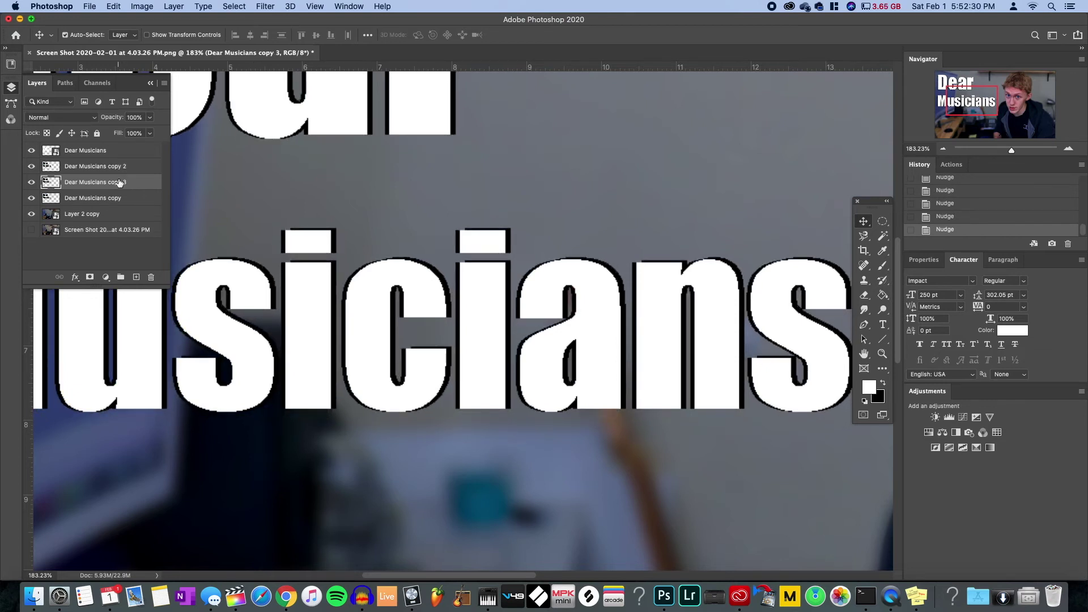
key(Right)
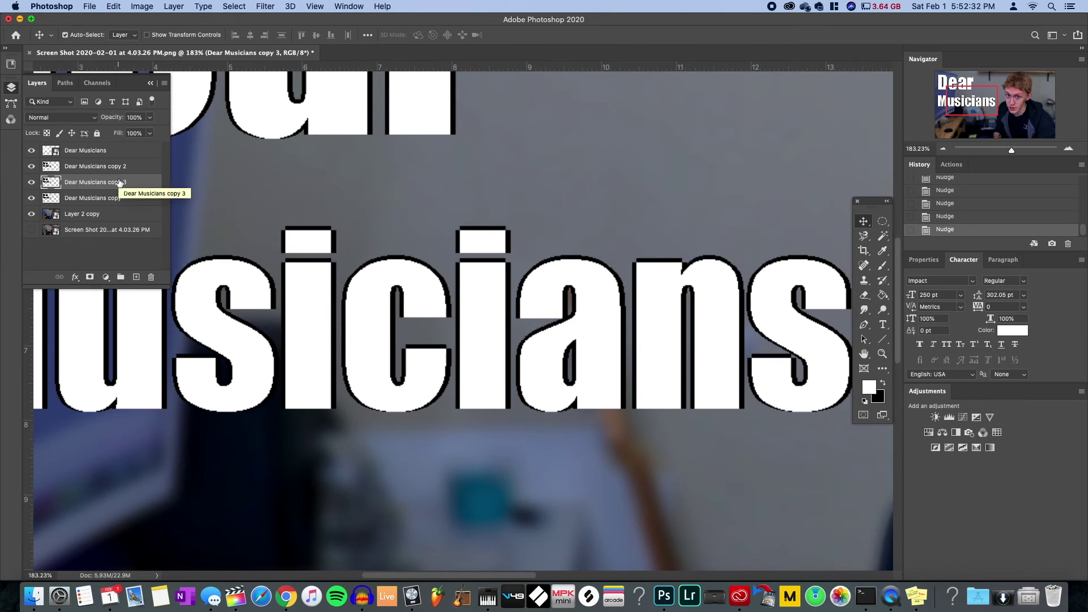
- Duplicate the upward-offset black title copy and nudge the duplicate downward to outline the letters' bottom edges
key(alt+Up)
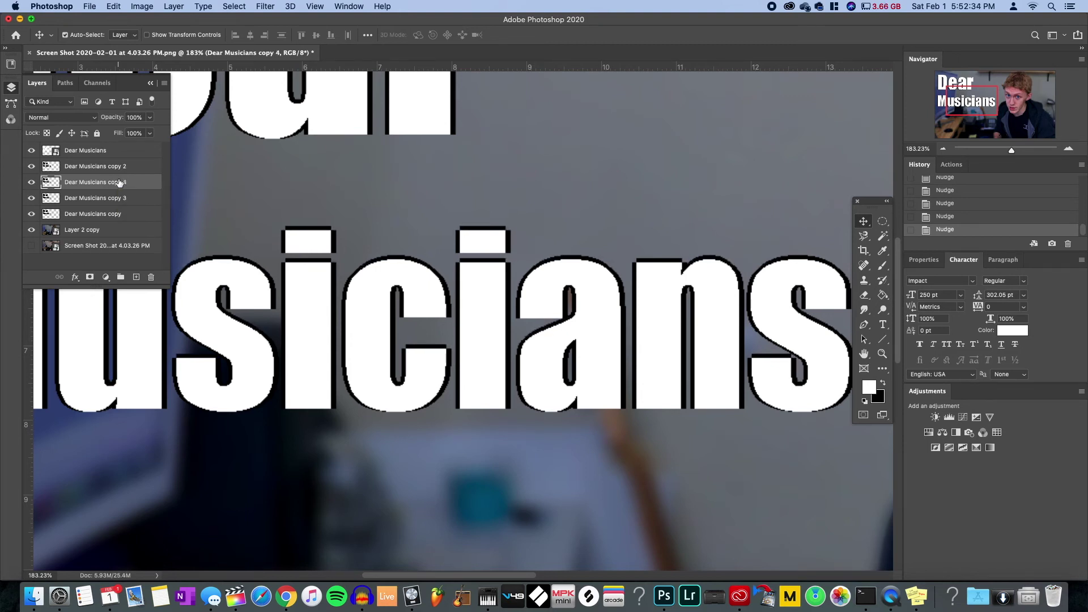
key(Down)
key(Down)
key(Down)
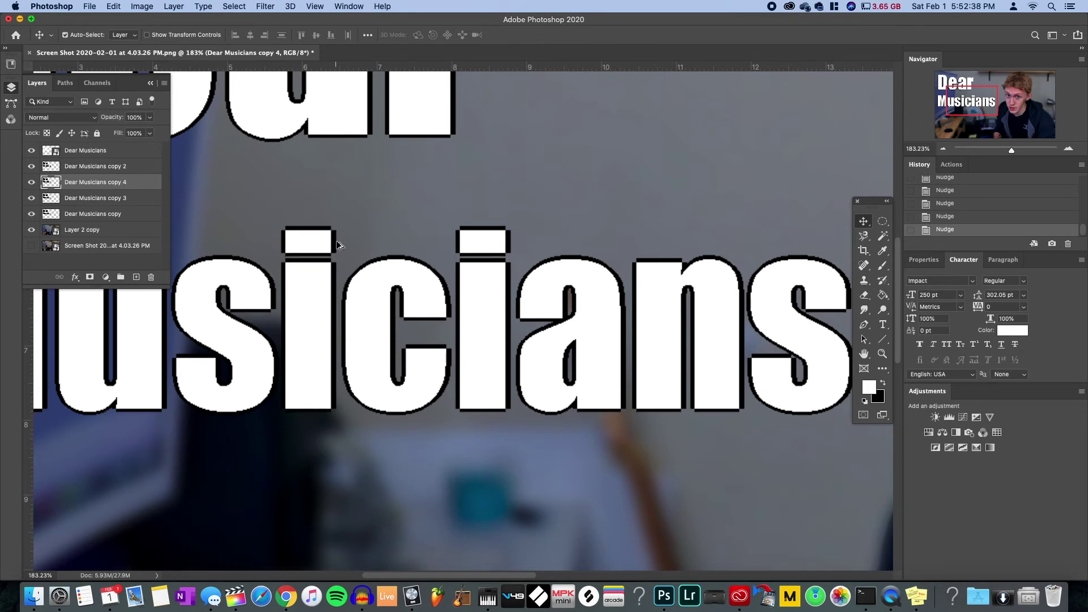
- Nudge the top-edge black copy up one more pixel and the bottom-edge copy down one more pixel to even out the outline thickness
scroll(337, 245, up, 10)
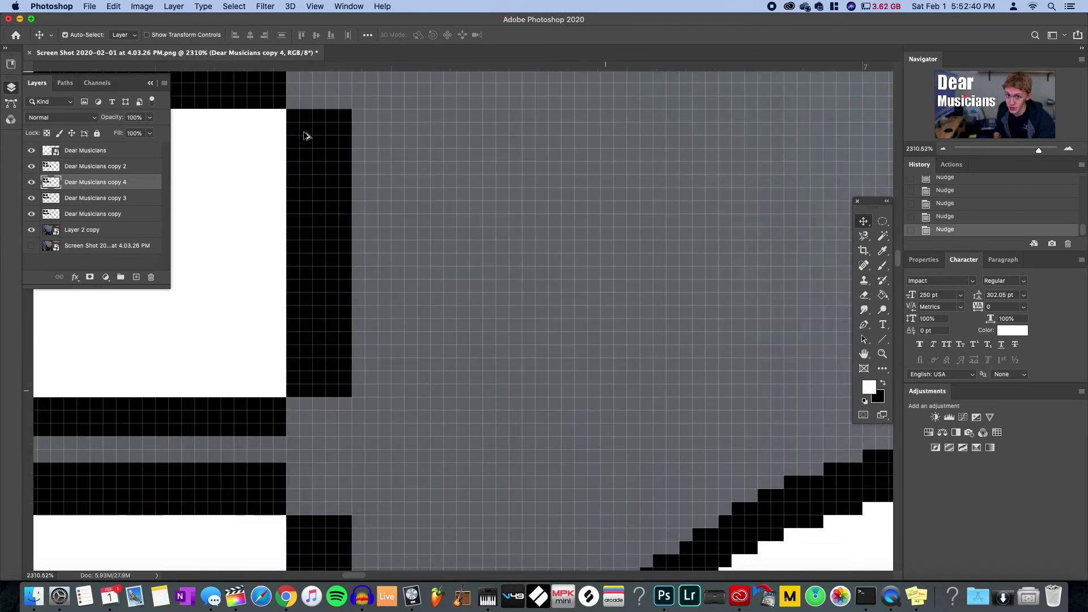
scroll(305, 136, down, 4)
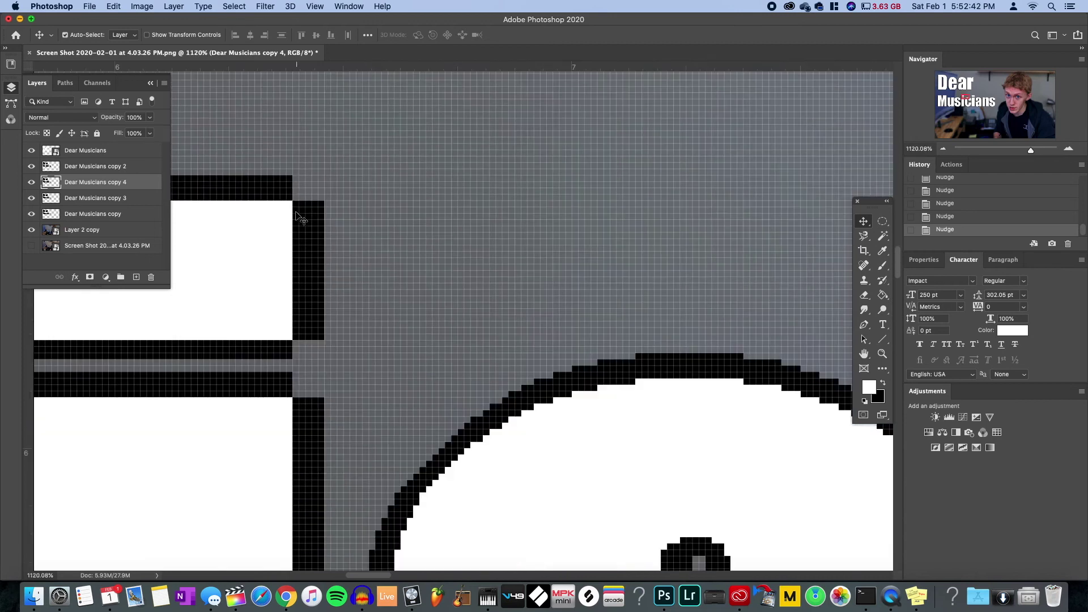
click(244, 186)
key(Up)
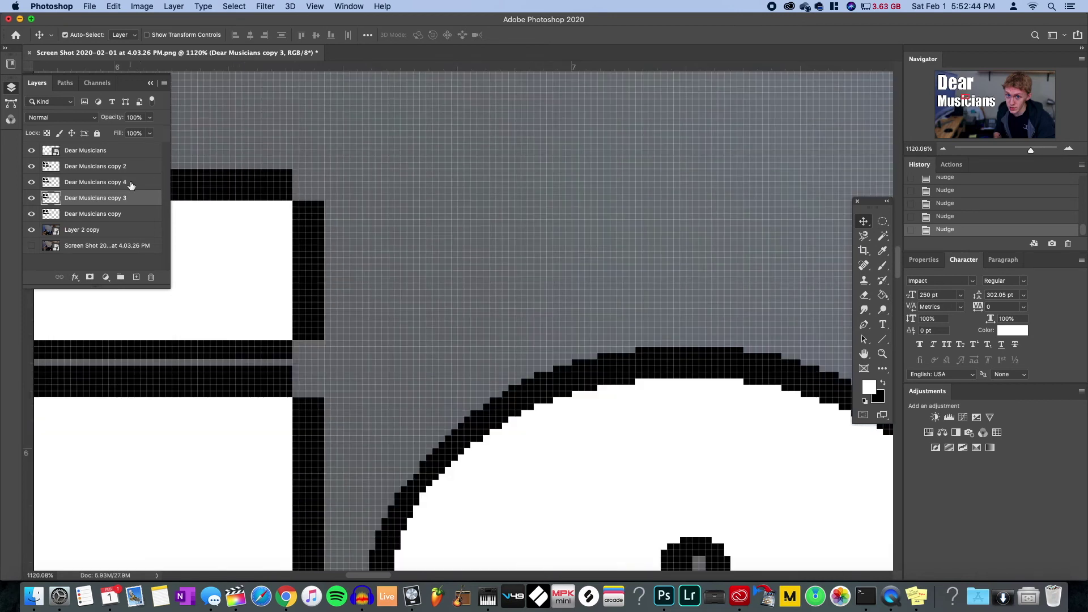
click(269, 355)
key(Down)
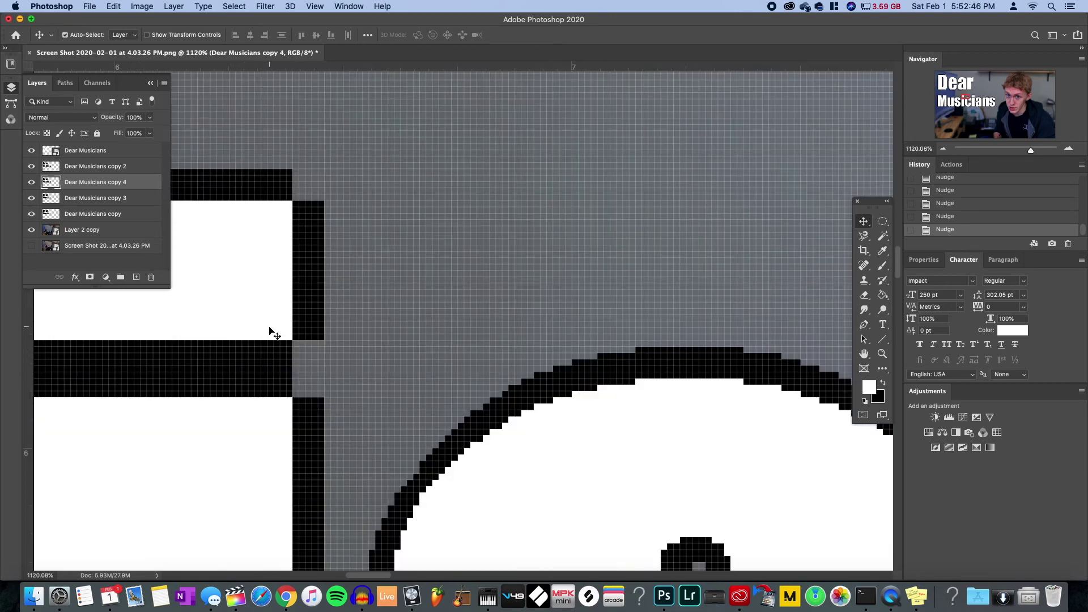
- Combine all four black title copies into one smart object
key(super+0)
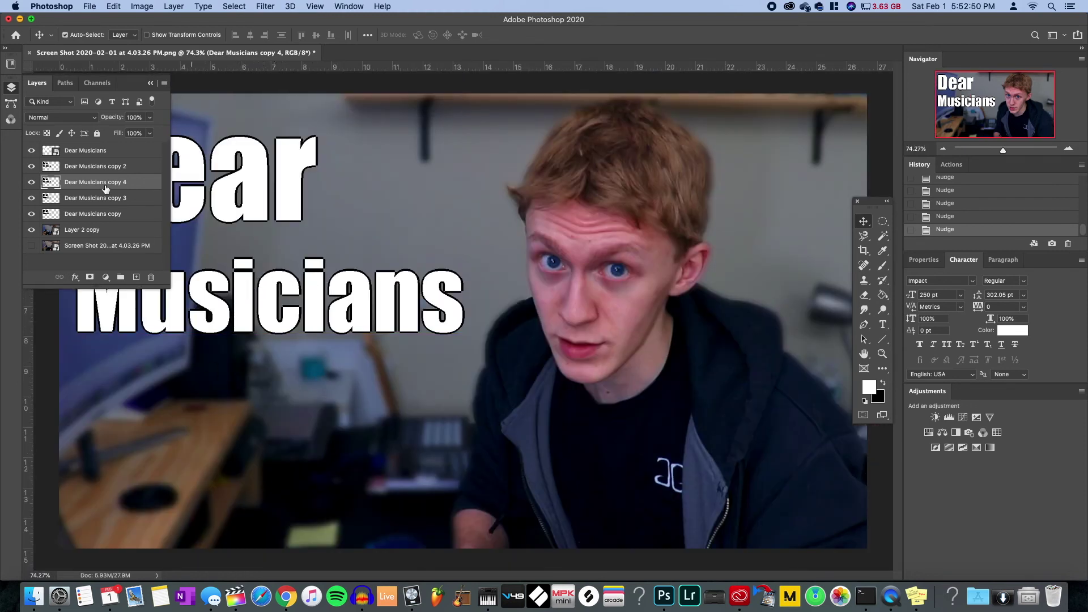
click(107, 217)
shift+click(108, 166)
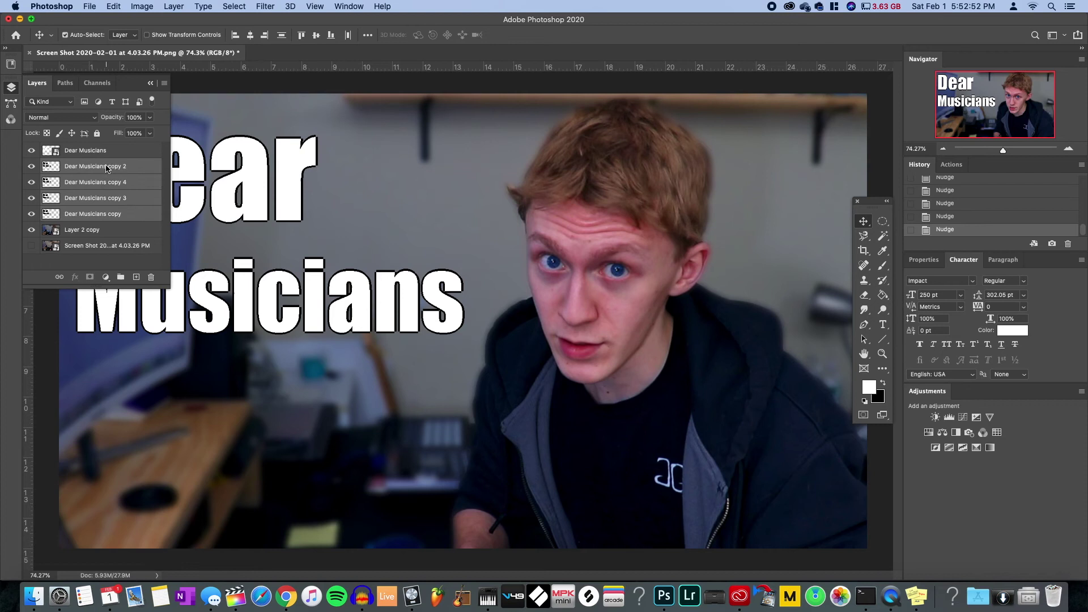
right_click(107, 166)
click(158, 242)
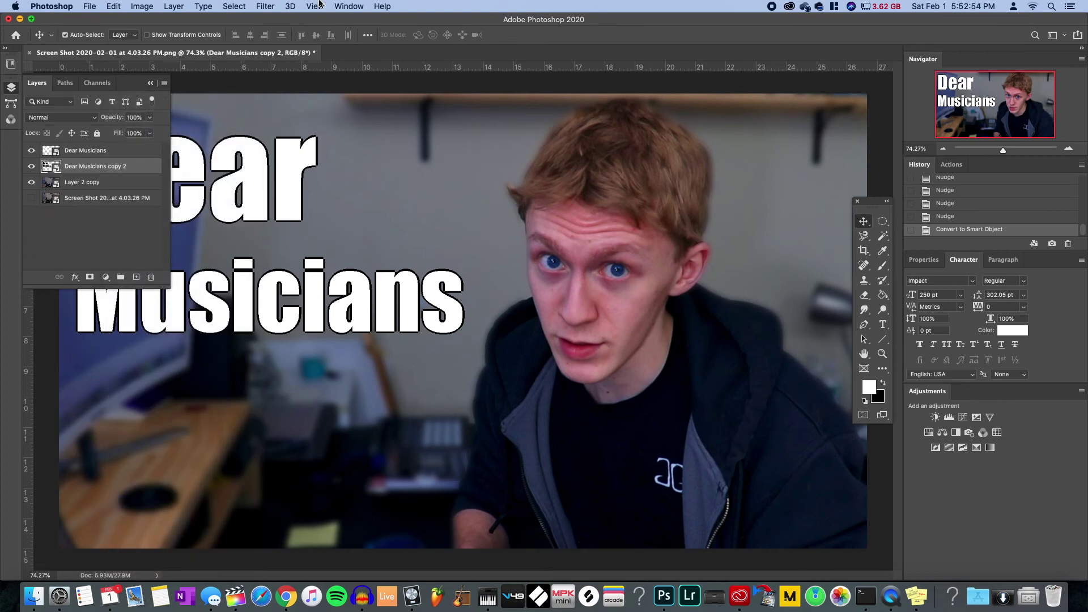
- Apply a Gaussian Blur with a 5.4-pixel radius to the combined black outline layer
click(269, 8)
click(271, 8)
click(272, 7)
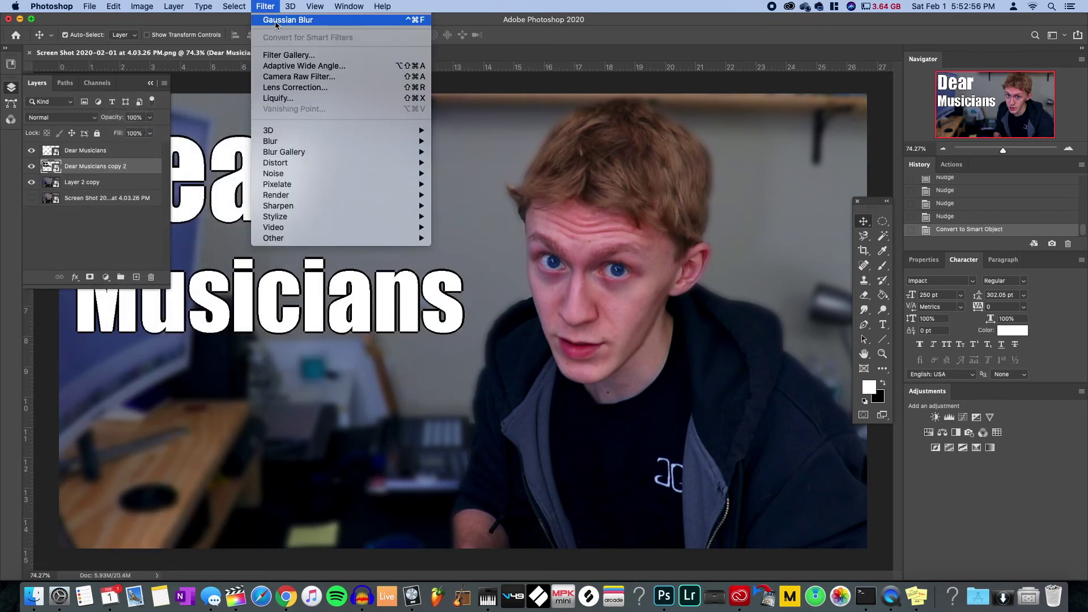
mouse_move(311, 142)
click(492, 184)
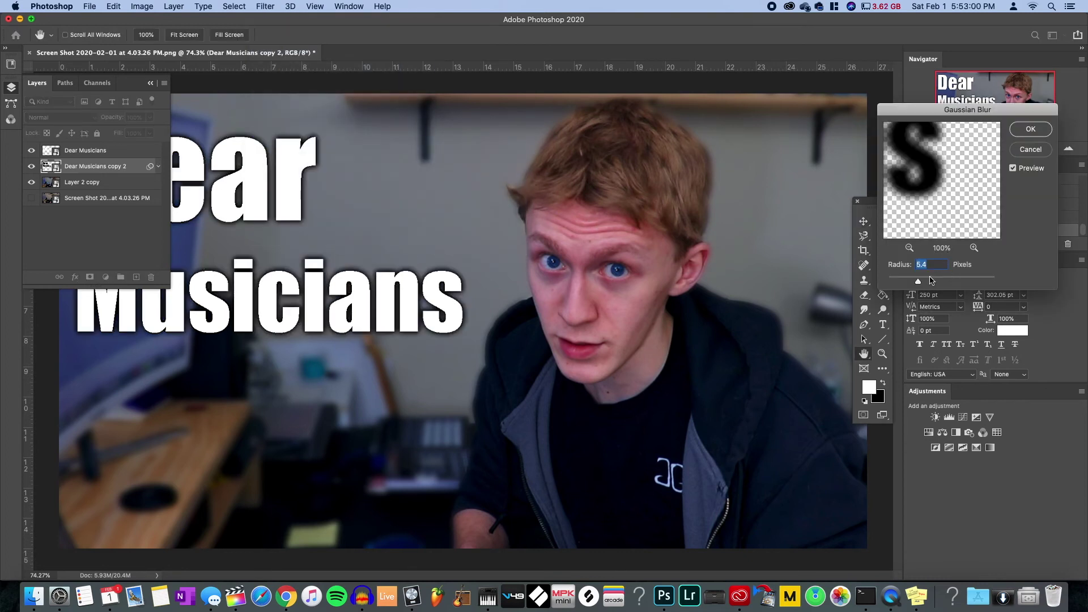
click(1030, 129)
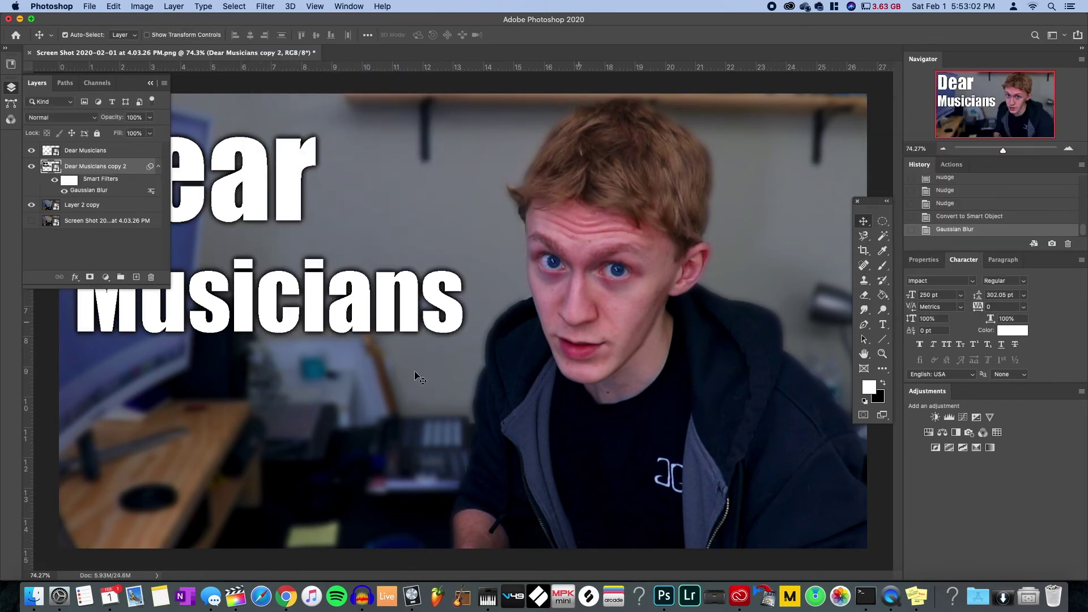
- Combine the white title and its blurred black outline into a single smart object
right_click(68, 271)
click(68, 241)
scroll(314, 267, down, 3)
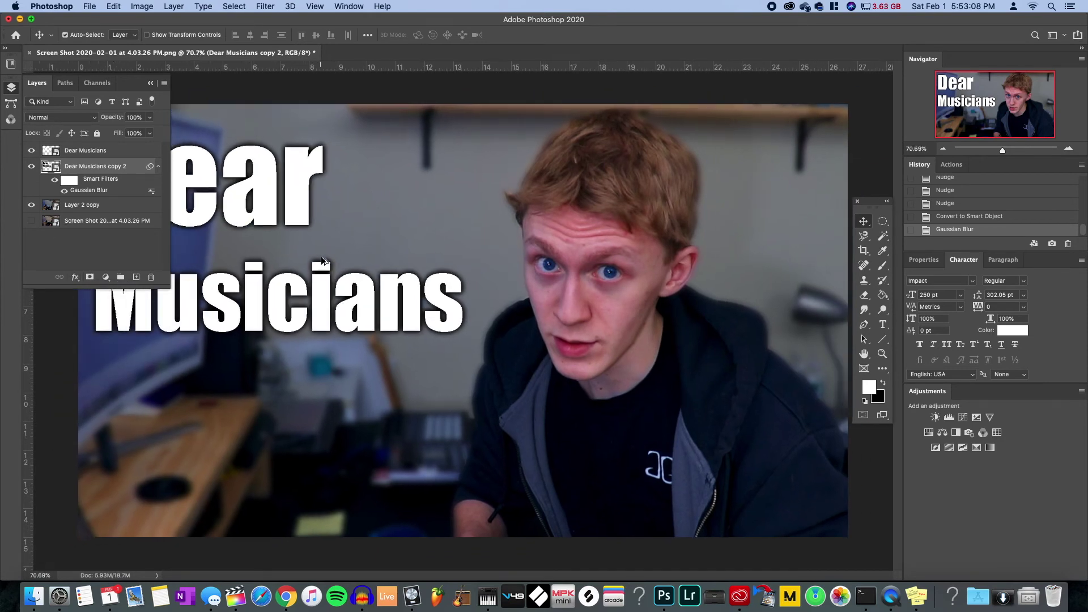
shift+click(120, 158)
right_click(120, 159)
click(173, 189)
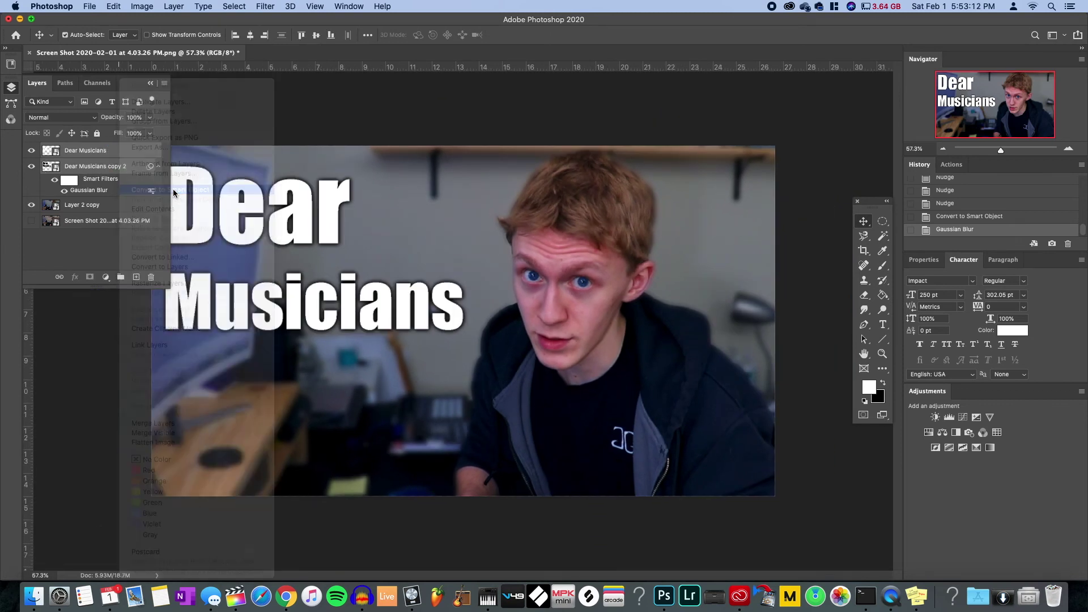
- Scale the combined title up slightly with Free Transform and reposition it in the upper-left area of the image
key(super+t)
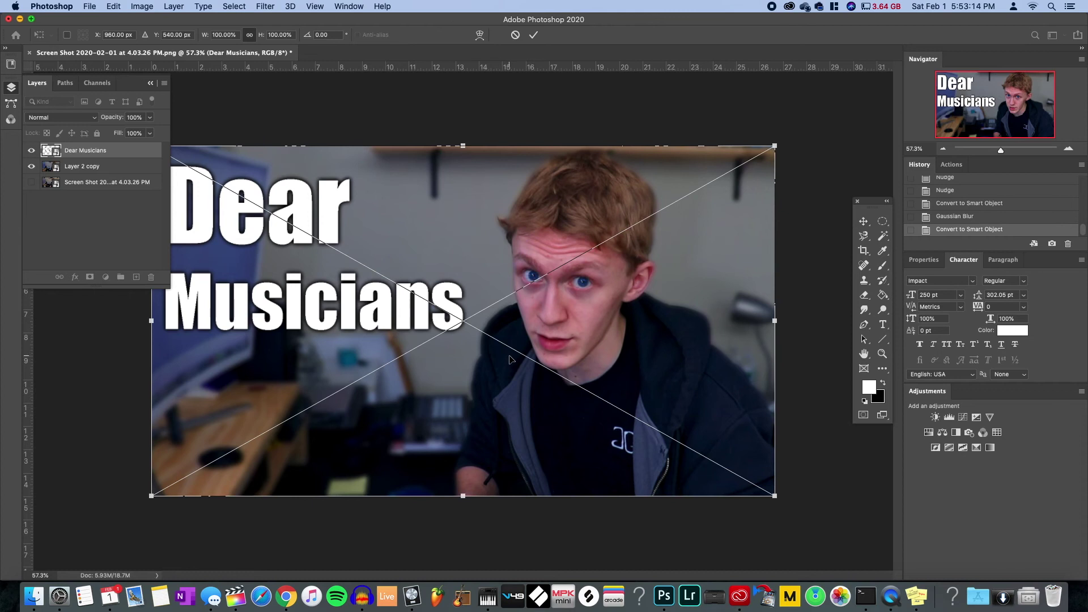
drag(778, 496, 781, 498)
drag(667, 465, 675, 464)
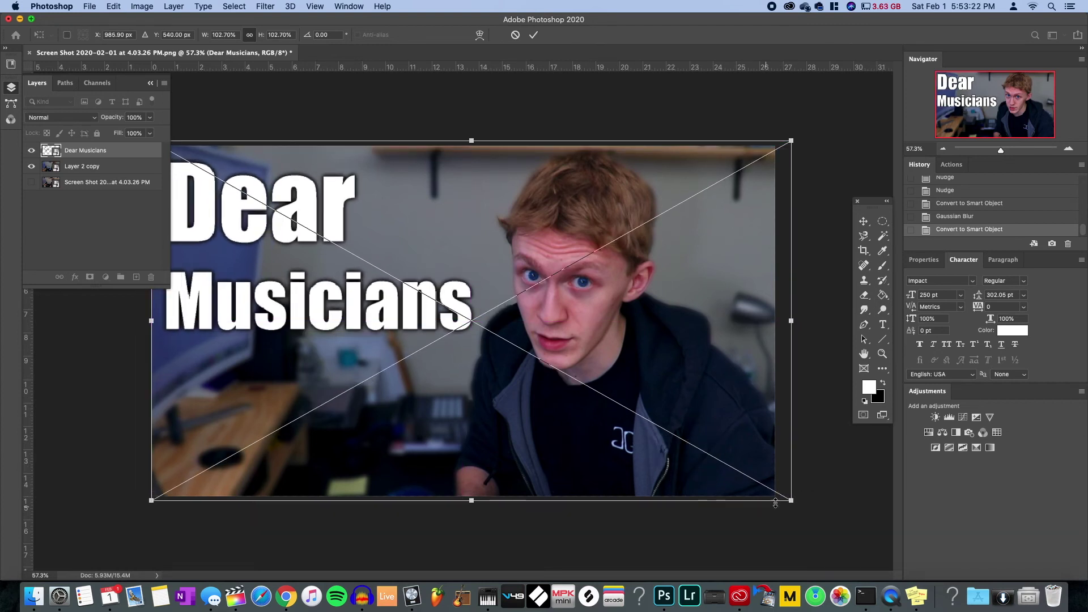
drag(791, 499, 805, 503)
drag(710, 466, 713, 470)
key(Return)
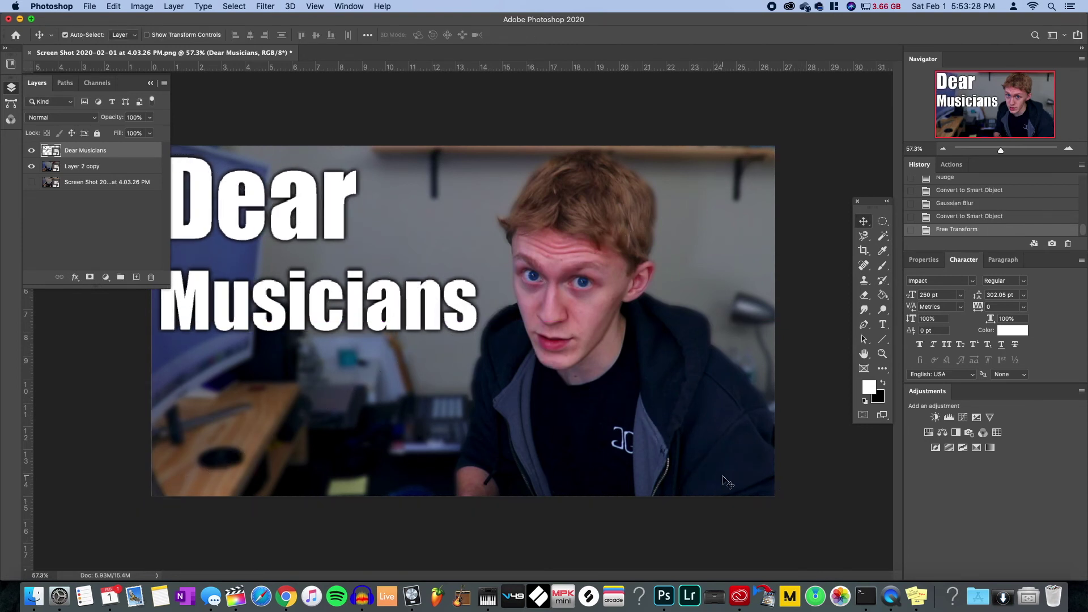
- View the thumbnail at 9% zoom using the Navigator to judge the title's legibility at small size
scroll(727, 483, up, 3)
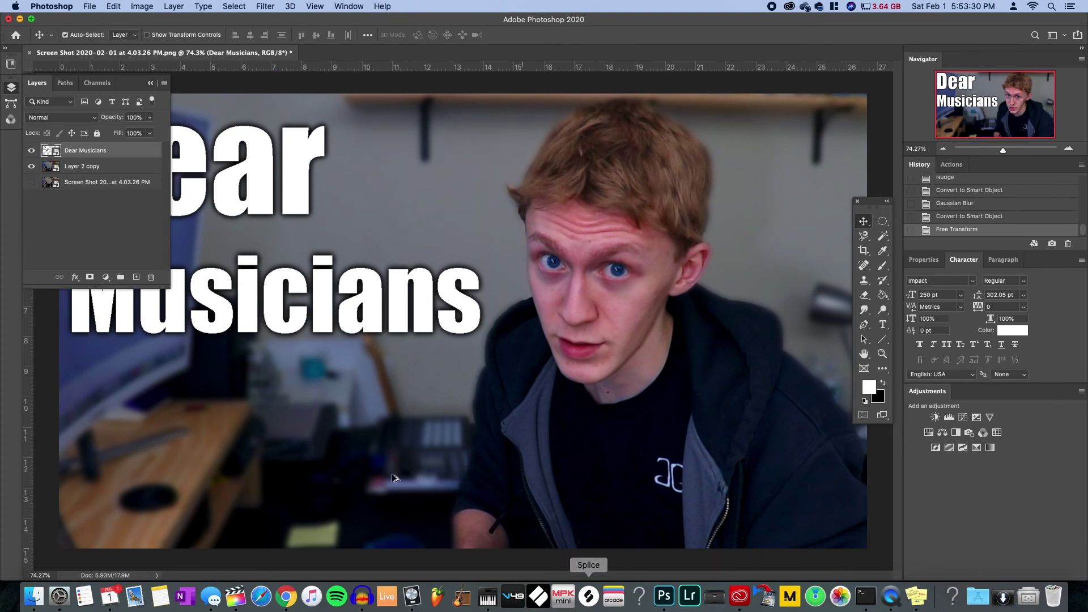
click(913, 150)
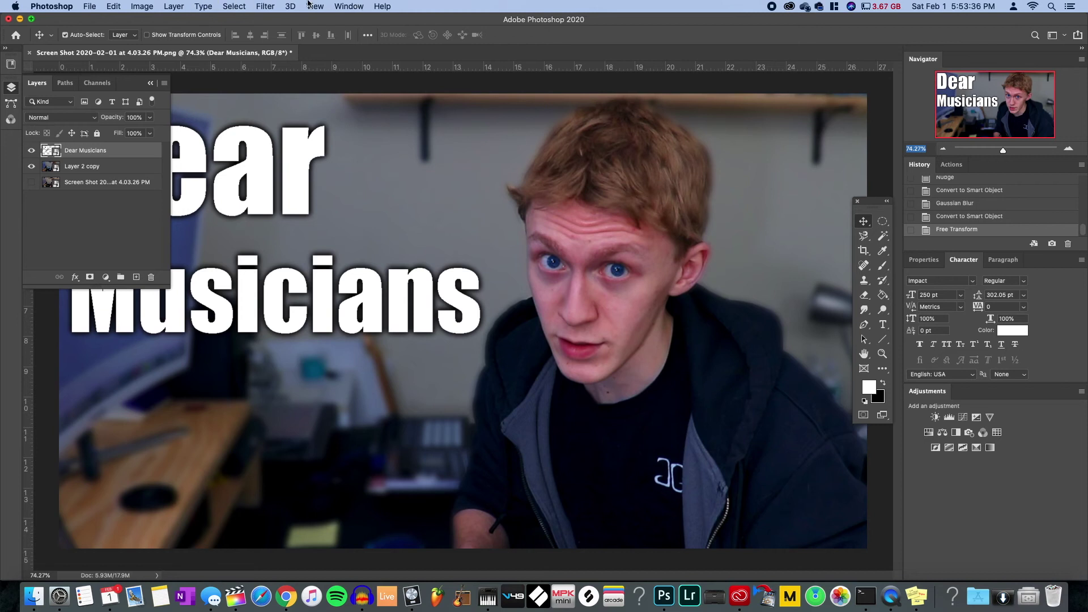
click(347, 6)
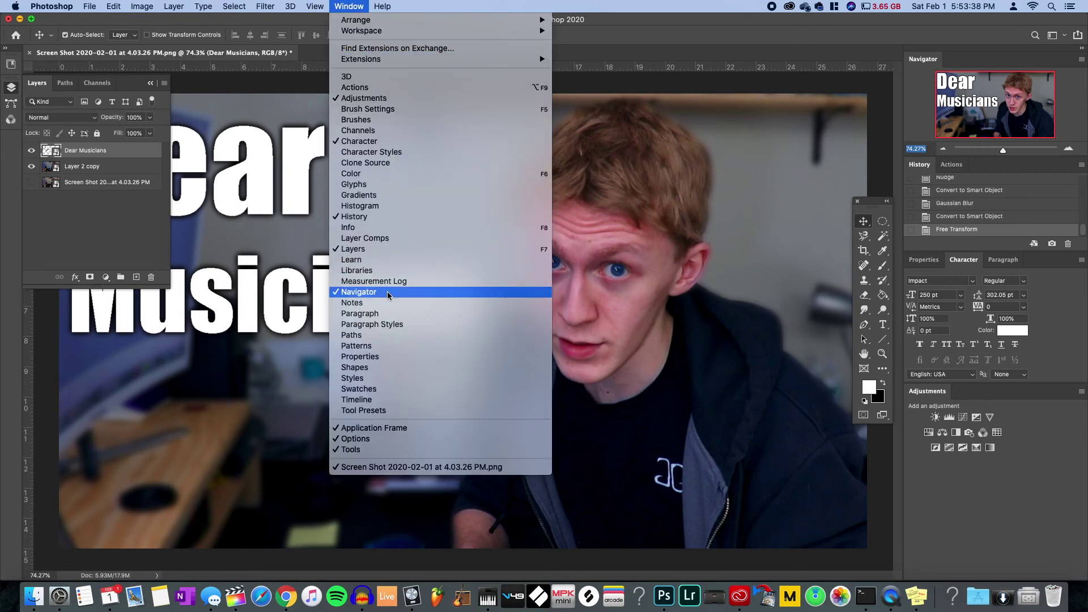
click(911, 149)
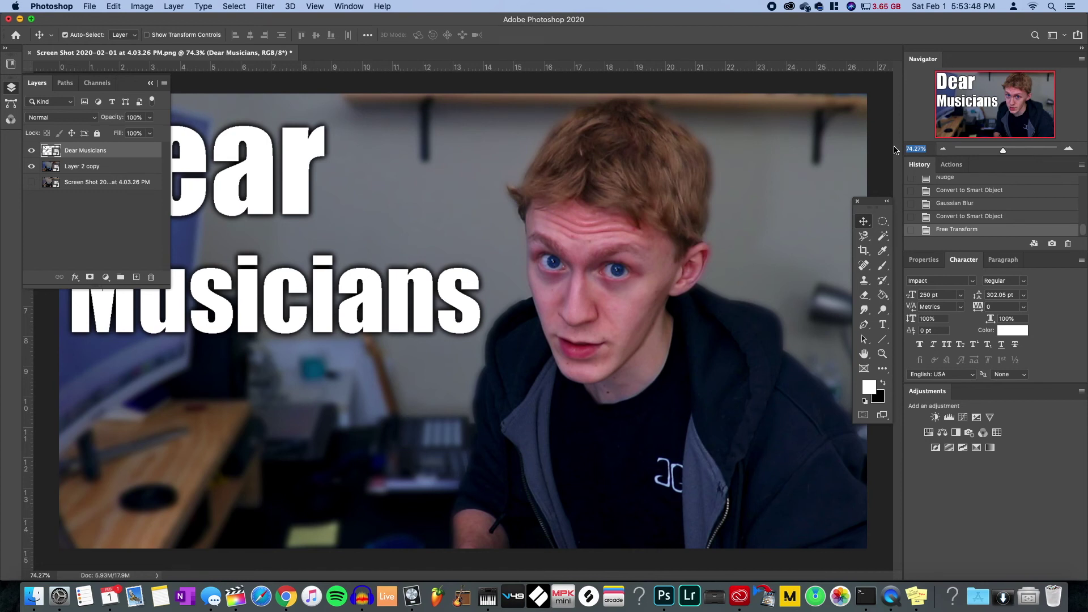
text(9)
key(Return)
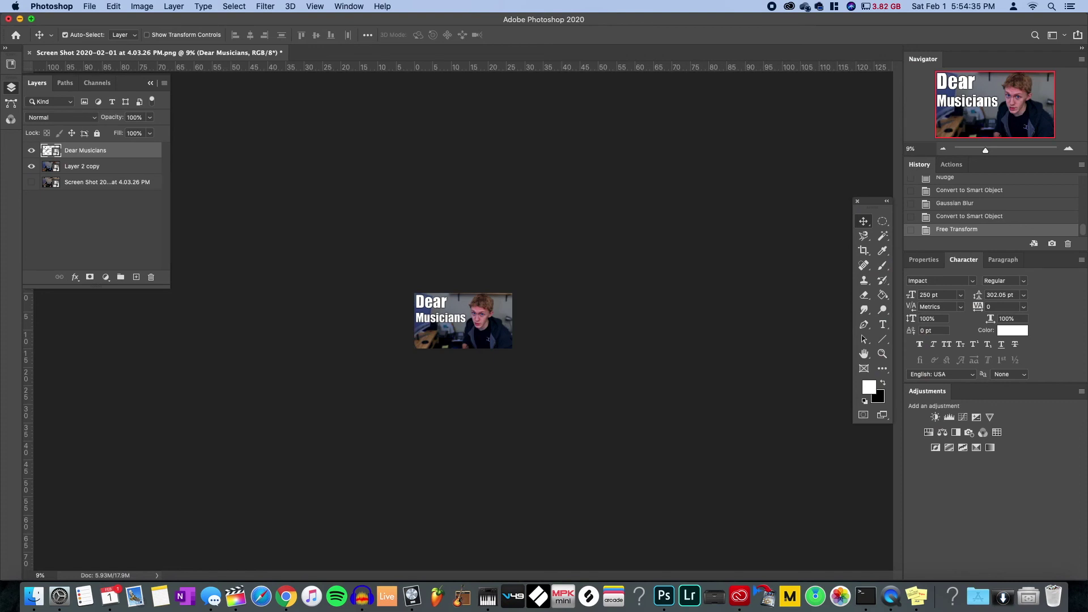
- Compare the thumbnail at 20% and 9% zoom, finishing at 20%
click(910, 150)
text(20)
key(Return)
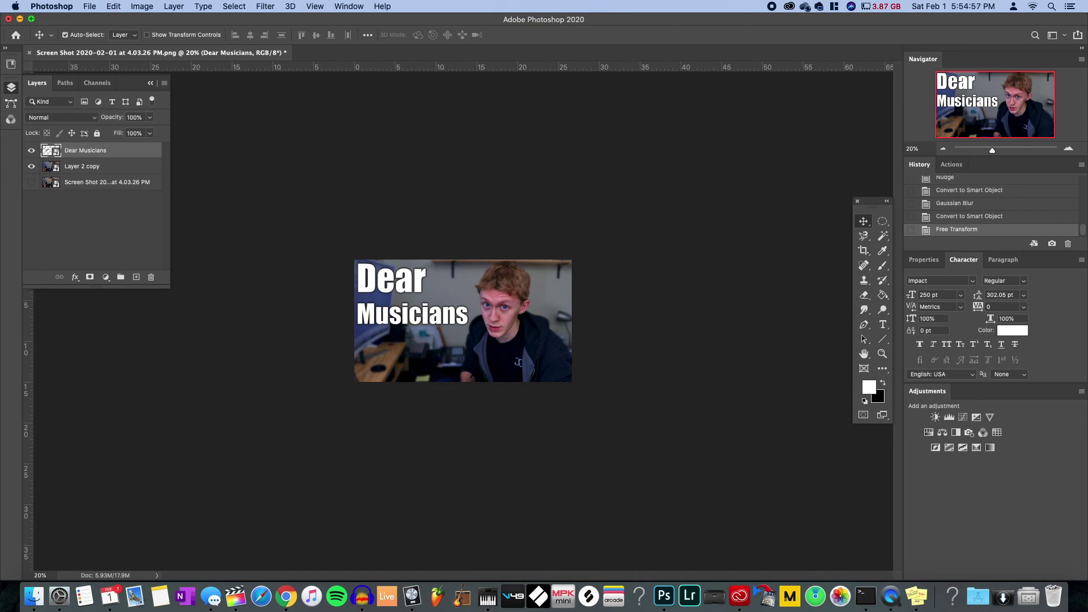
click(913, 149)
text(9)
key(Return)
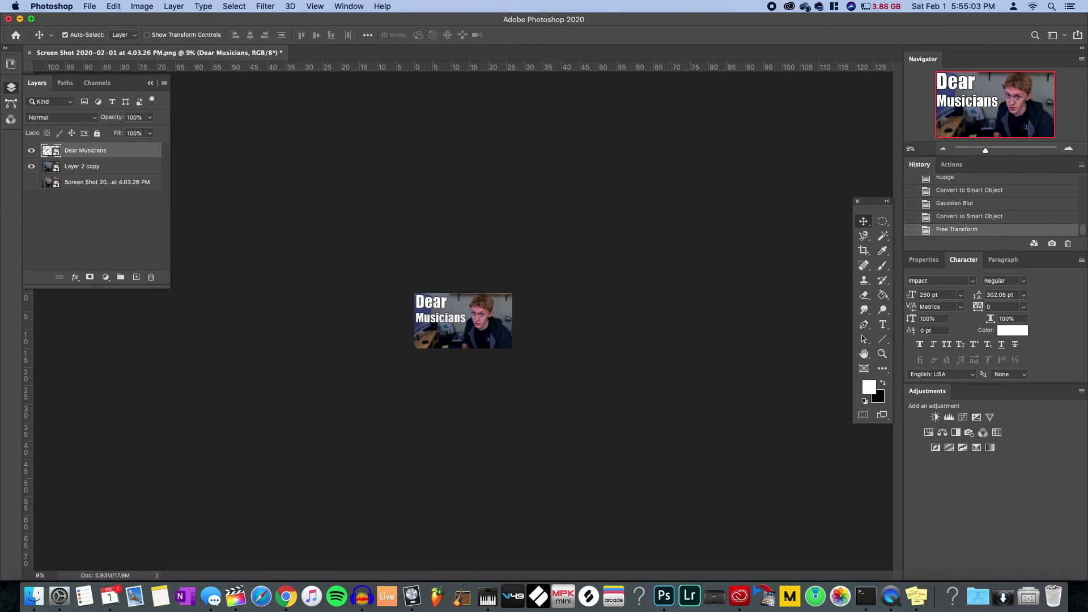
click(915, 148)
text(20)
key(Return)
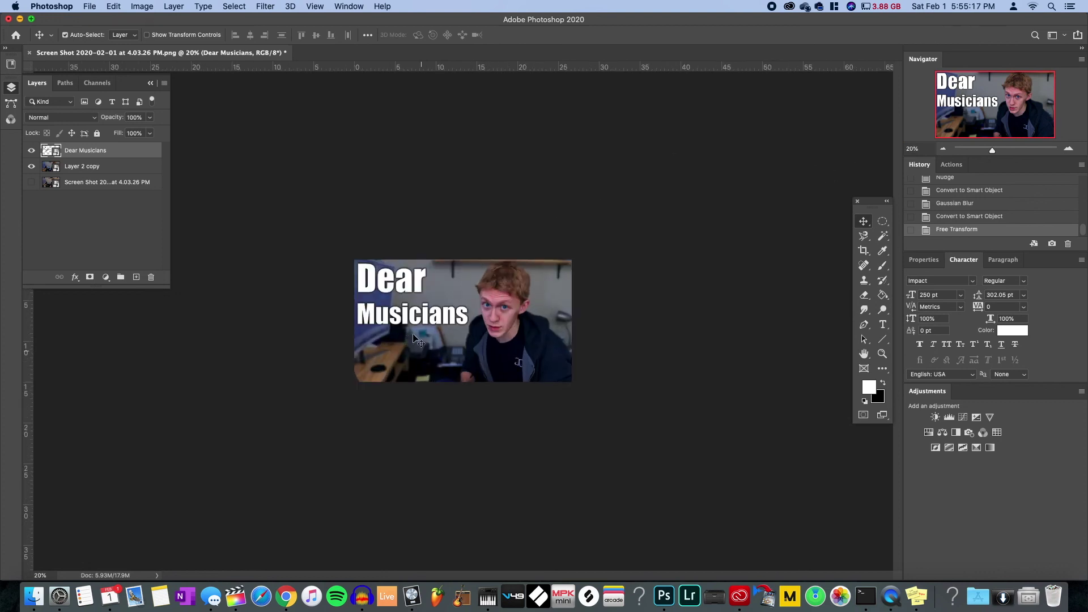
- Examine the letter edges and soft black outline of both title lines up close
scroll(376, 291, up, 10)
scroll(372, 293, down, 5)
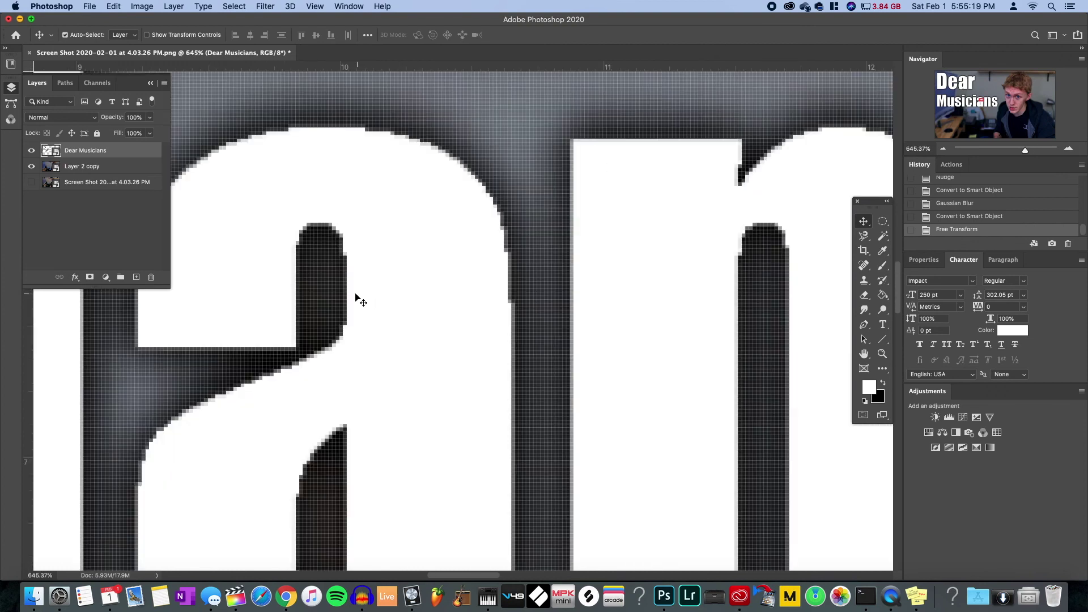
scroll(315, 302, down, 3)
scroll(316, 303, up, 2)
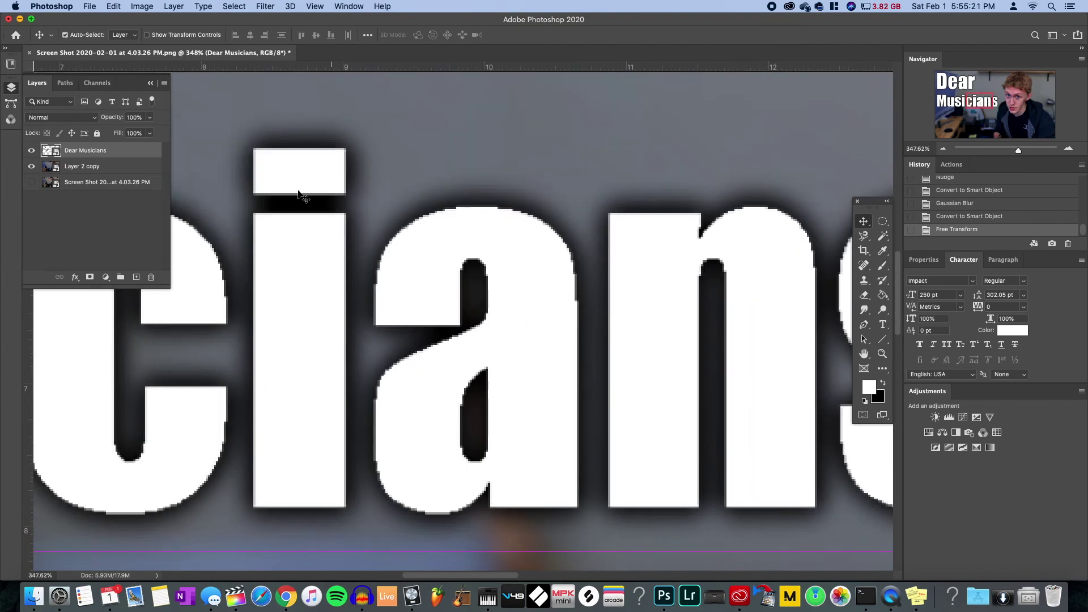
scroll(289, 196, up, 2)
scroll(453, 232, down, 8)
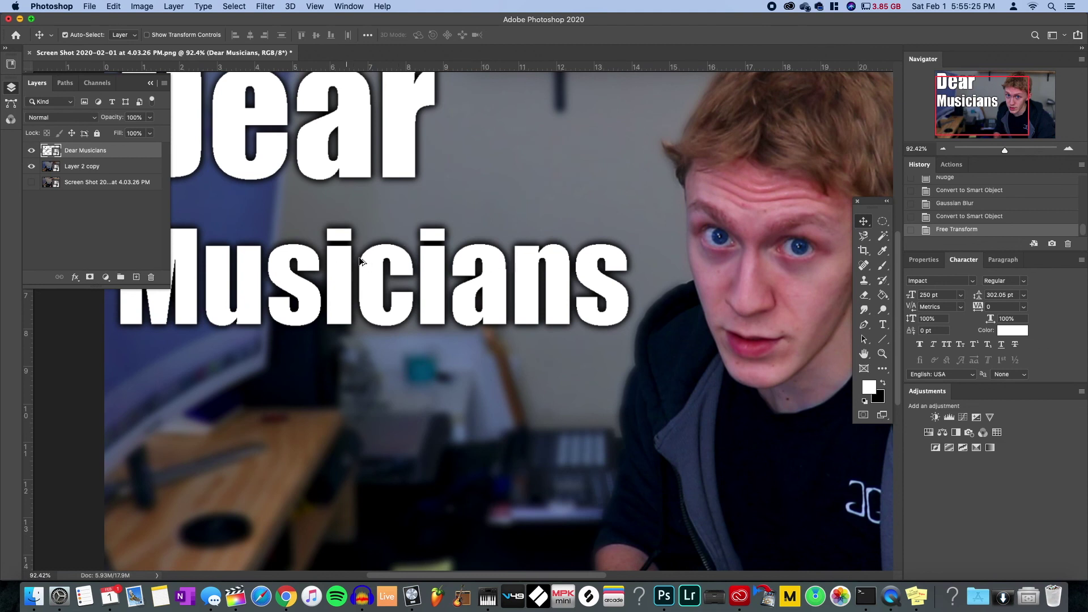
scroll(368, 248, up, 1)
scroll(368, 248, up, 5)
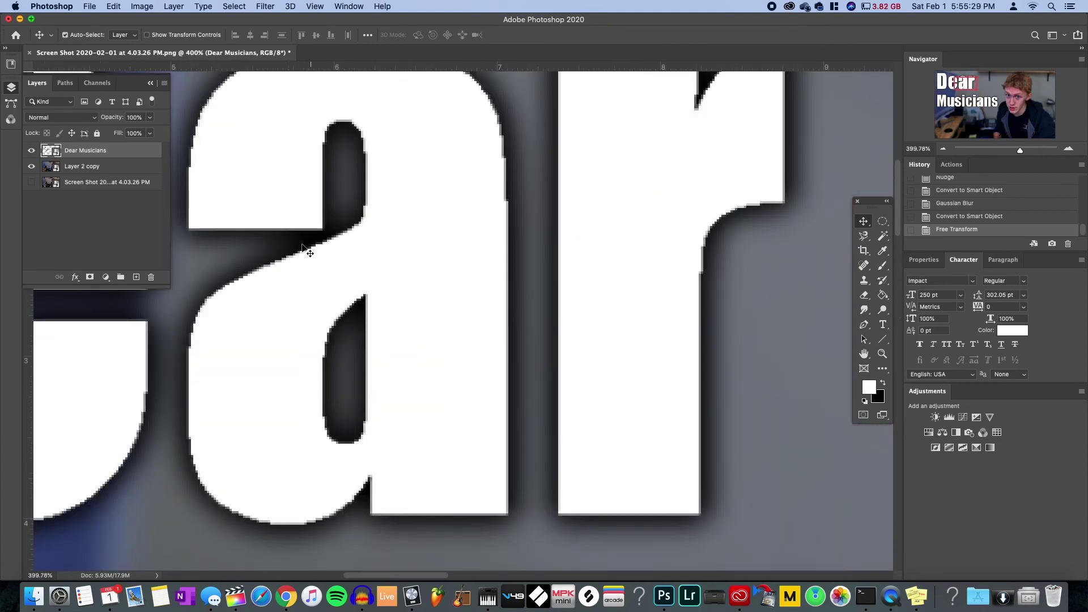
- Check the thumbnail again at 9% zoom and return to a view of the whole image
click(921, 149)
text(9)
key(Return)
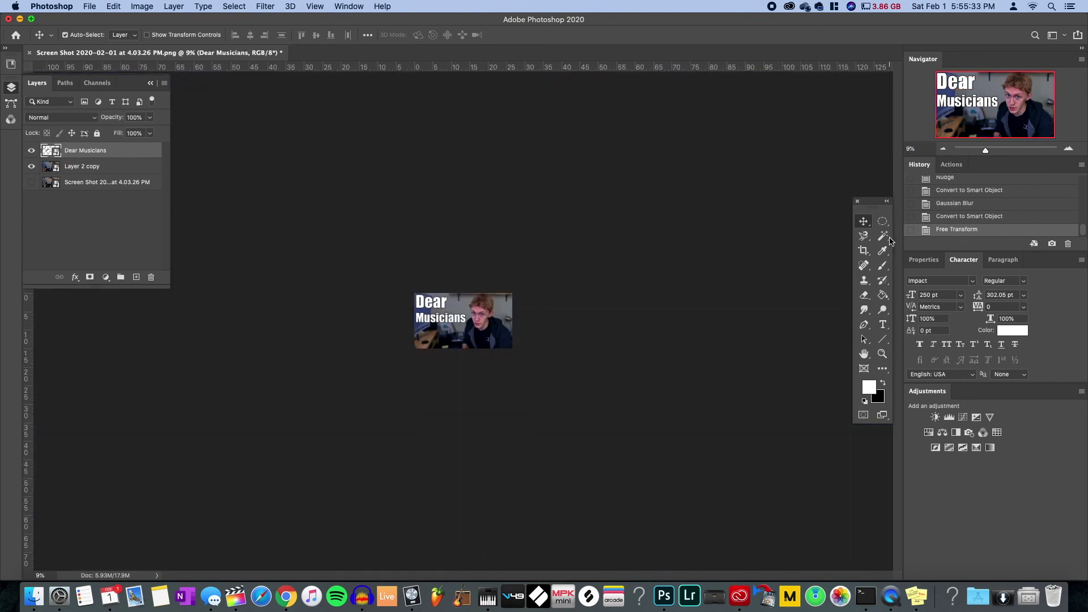
key(super+0)
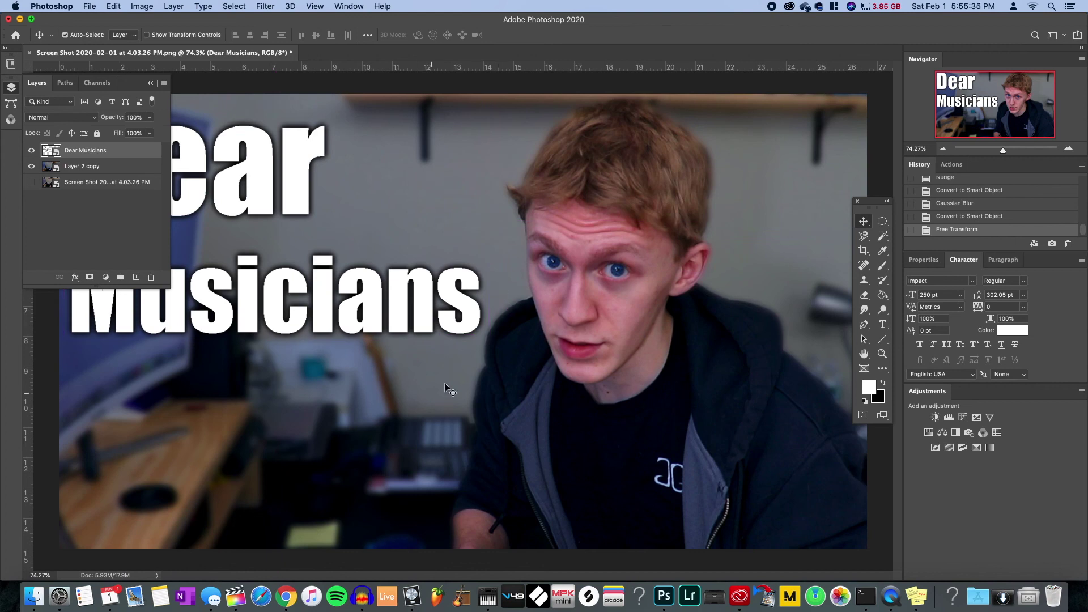
key(super+minus)
- Save the image on the computer as a JPEG in the 2020 Vlog folder, replacing Thumb copy.jpg, at maximum quality 12
key(super+s)
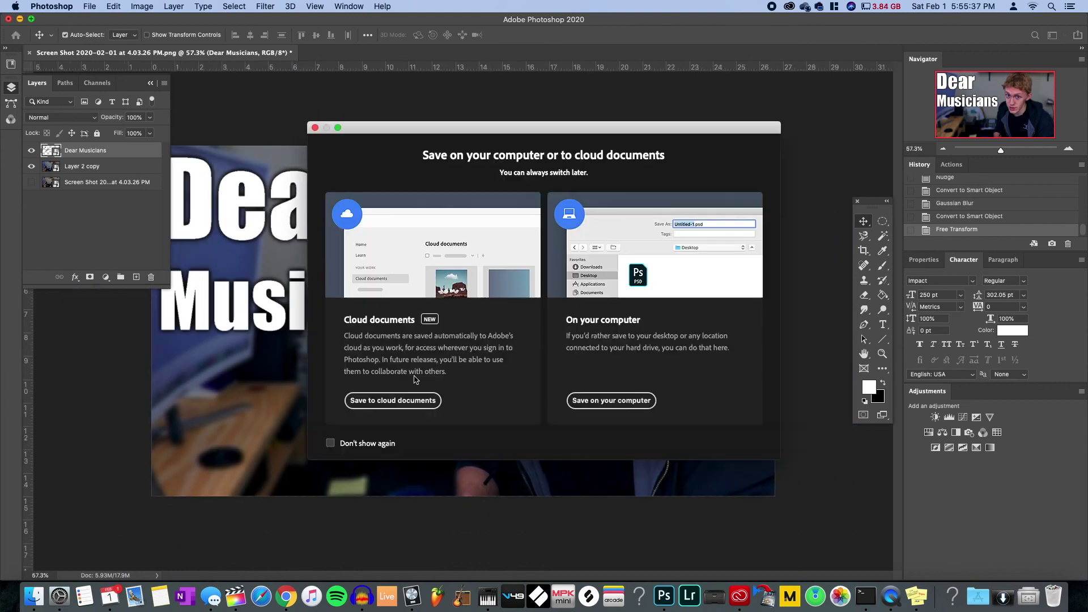
click(629, 400)
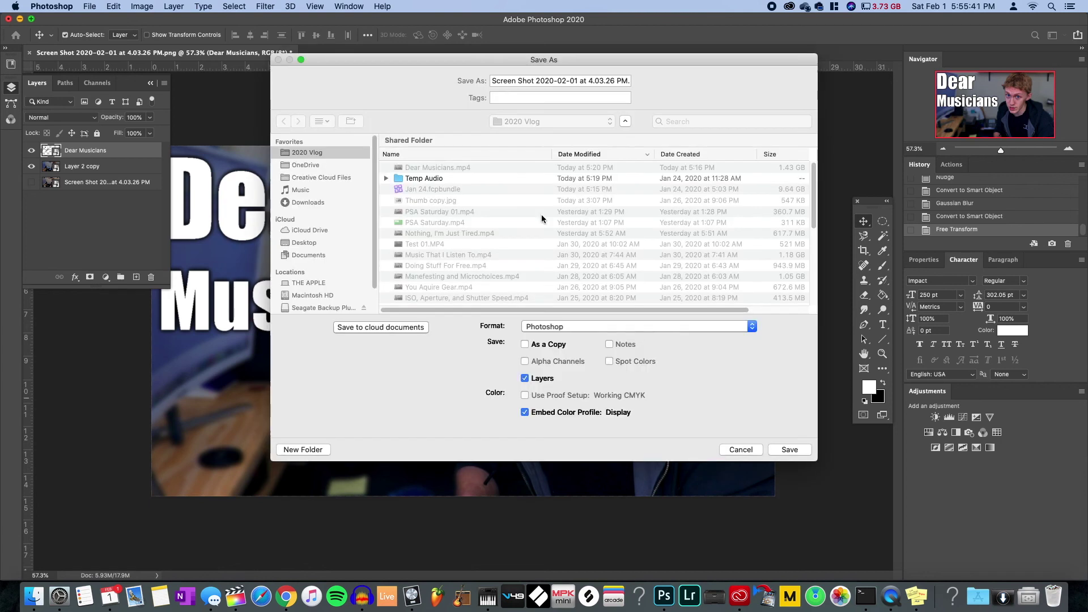
click(320, 154)
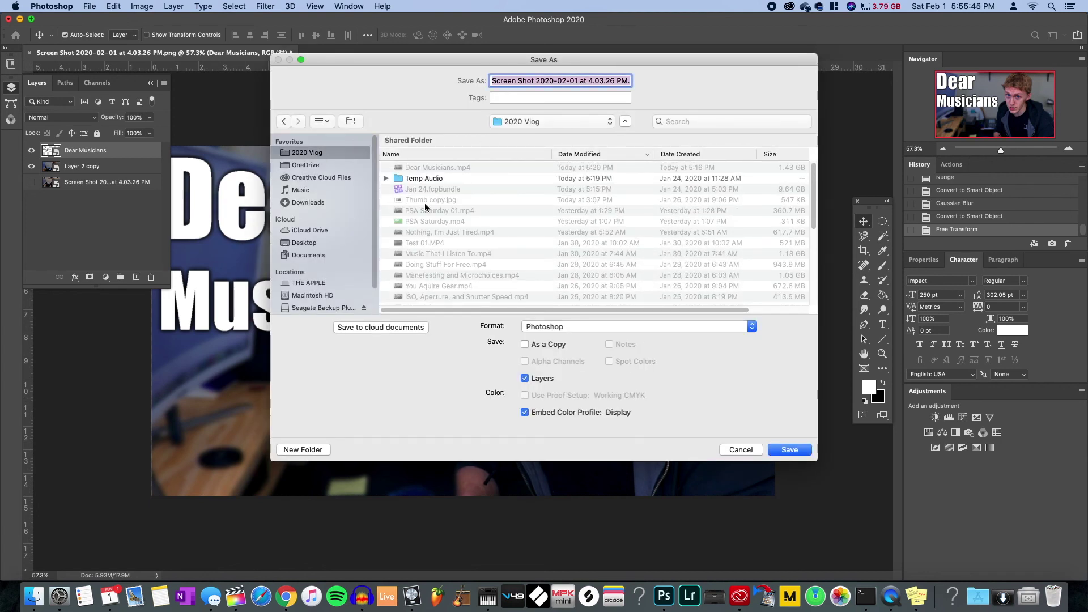
click(427, 200)
click(547, 328)
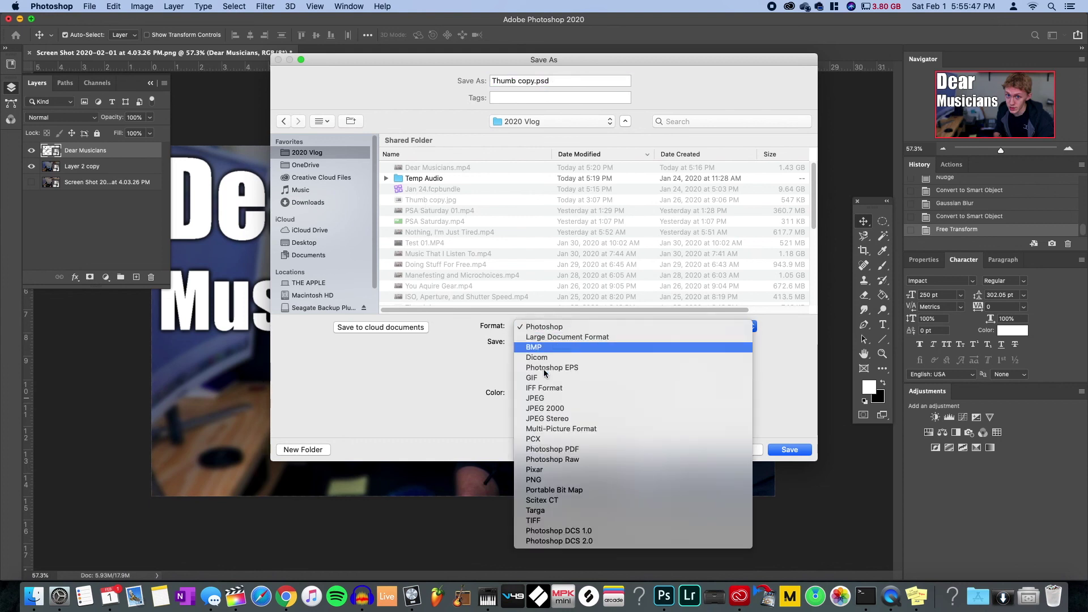
click(543, 400)
key(Return)
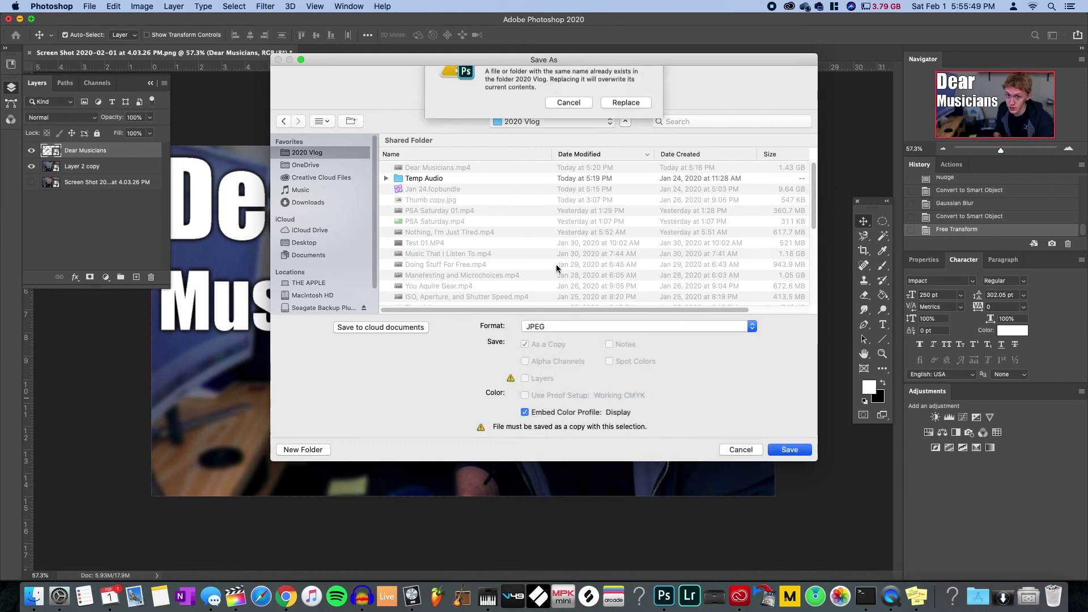
click(568, 134)
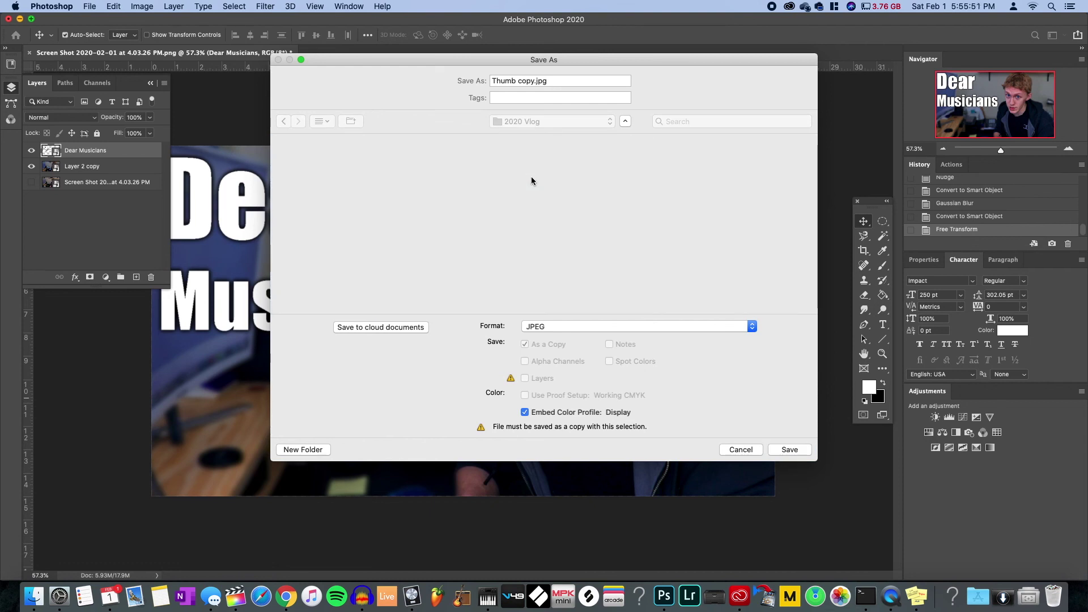
key(Return)
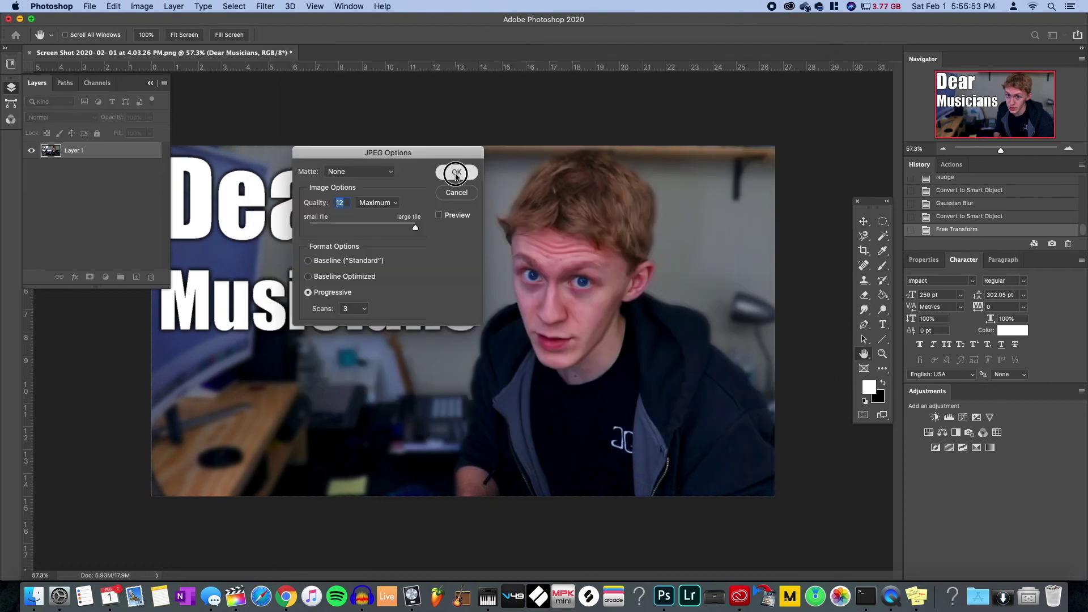
key(Return)
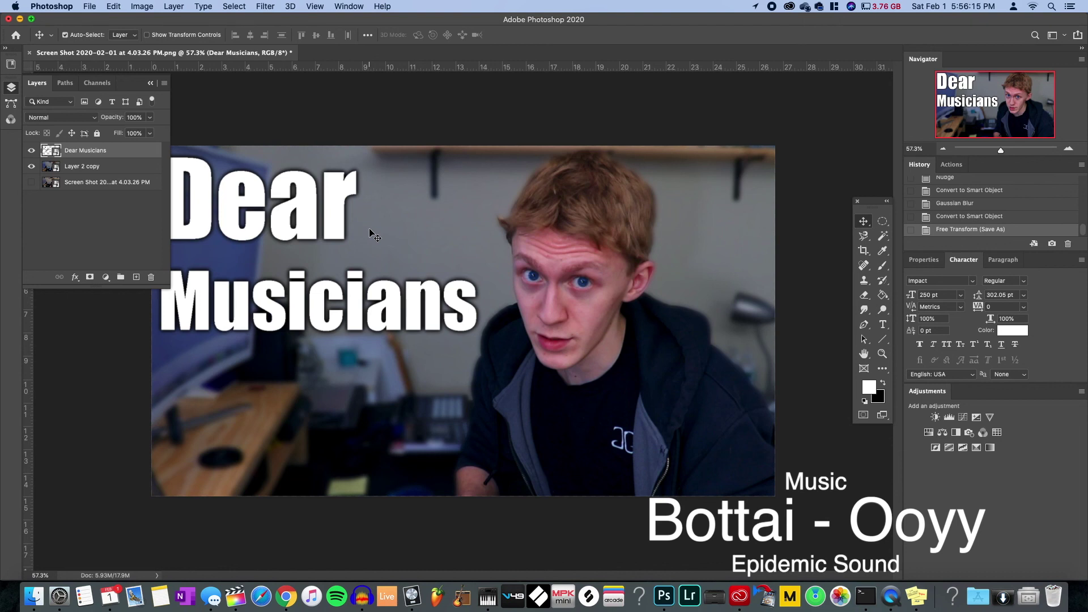
key(super+shift+5)
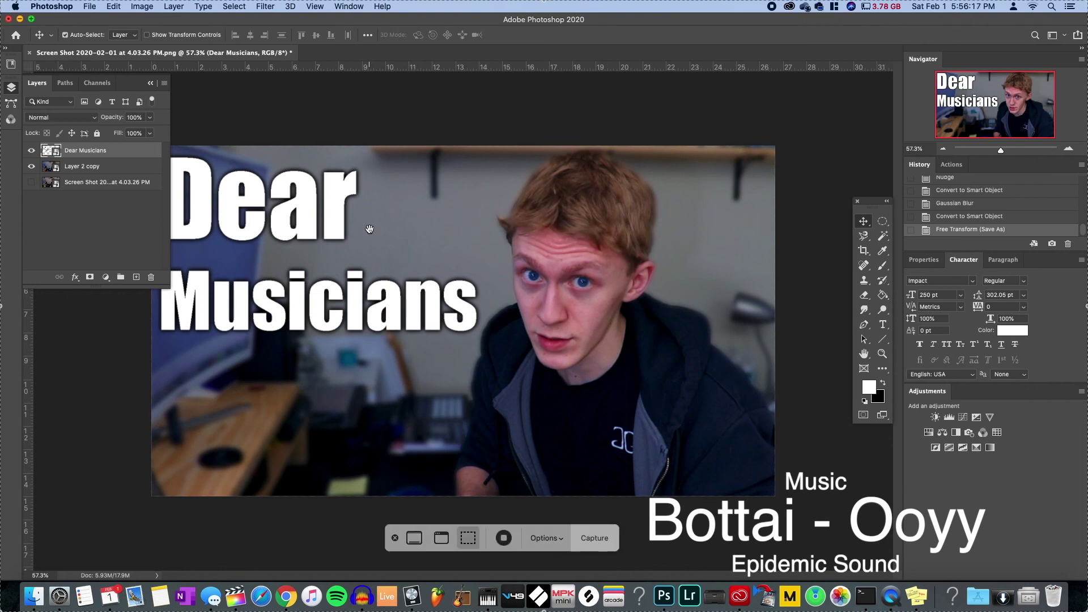